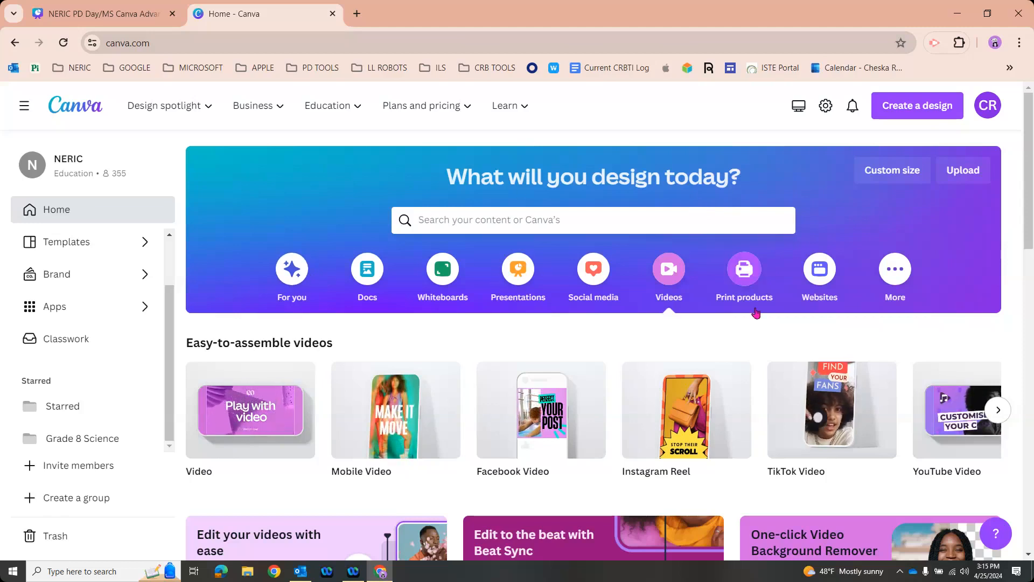
- Create a new blank Presentation (16:9) design and display its template options
left_click(907, 119)
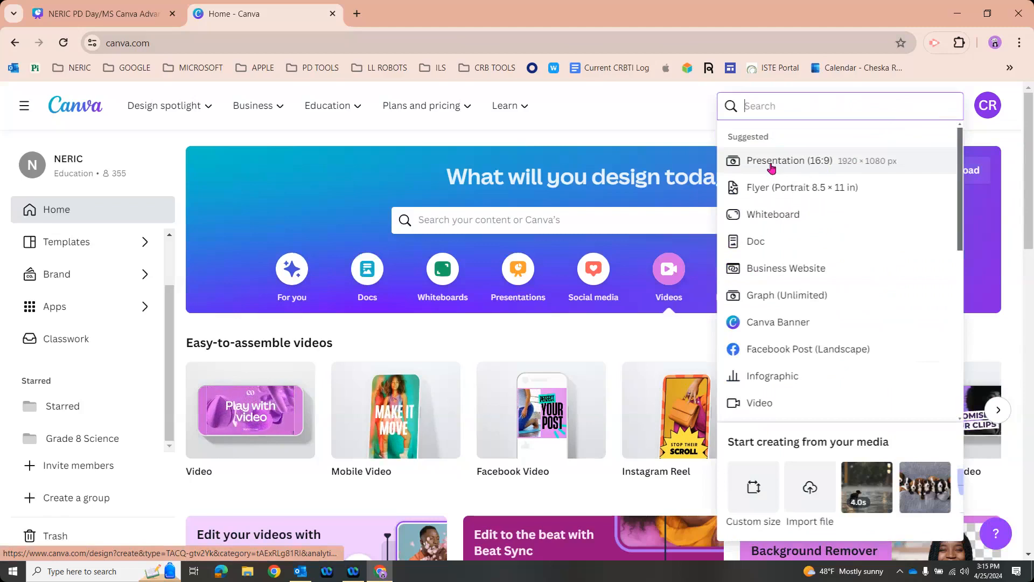
left_click(771, 168)
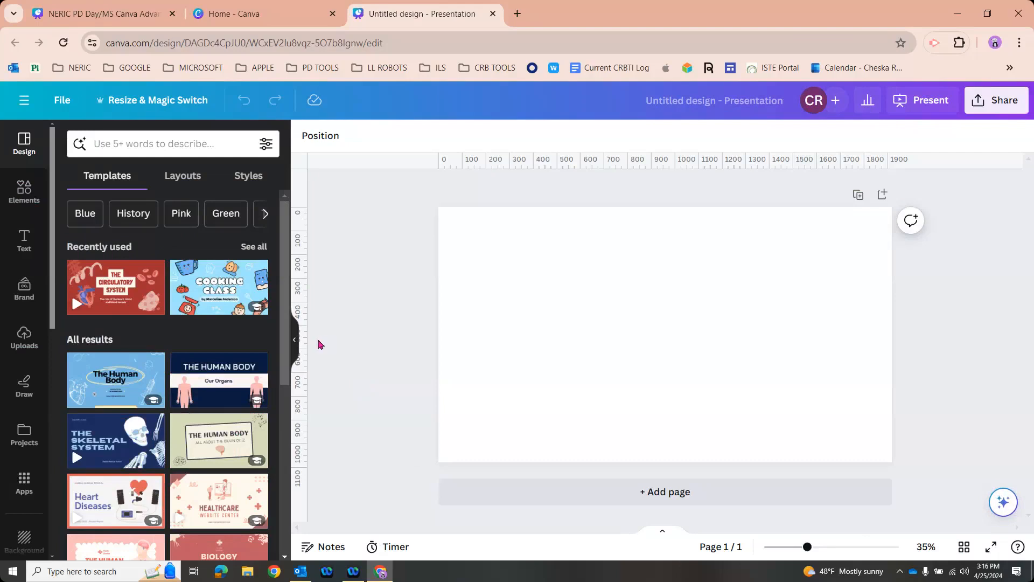
left_click(294, 340)
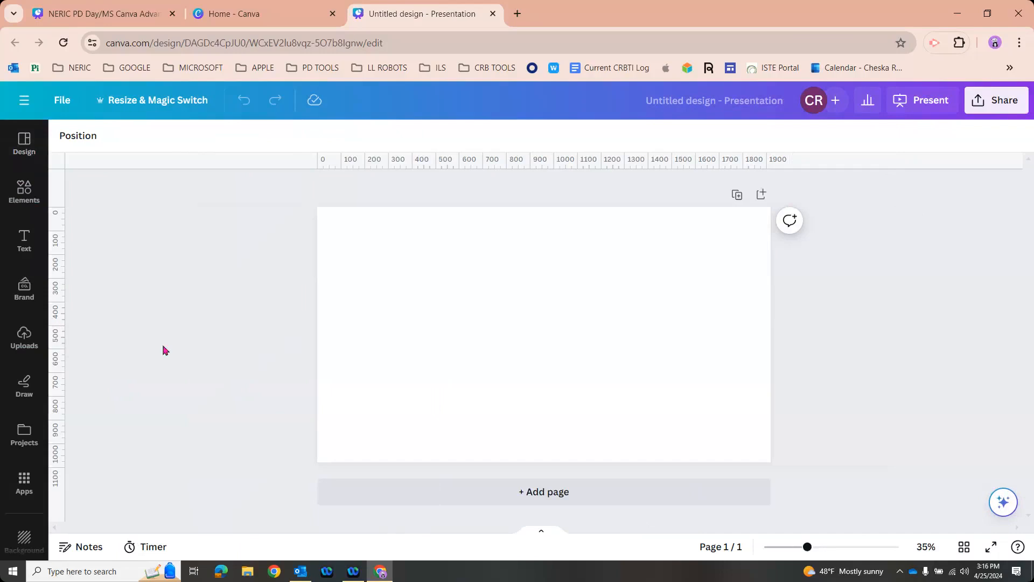
left_click(24, 148)
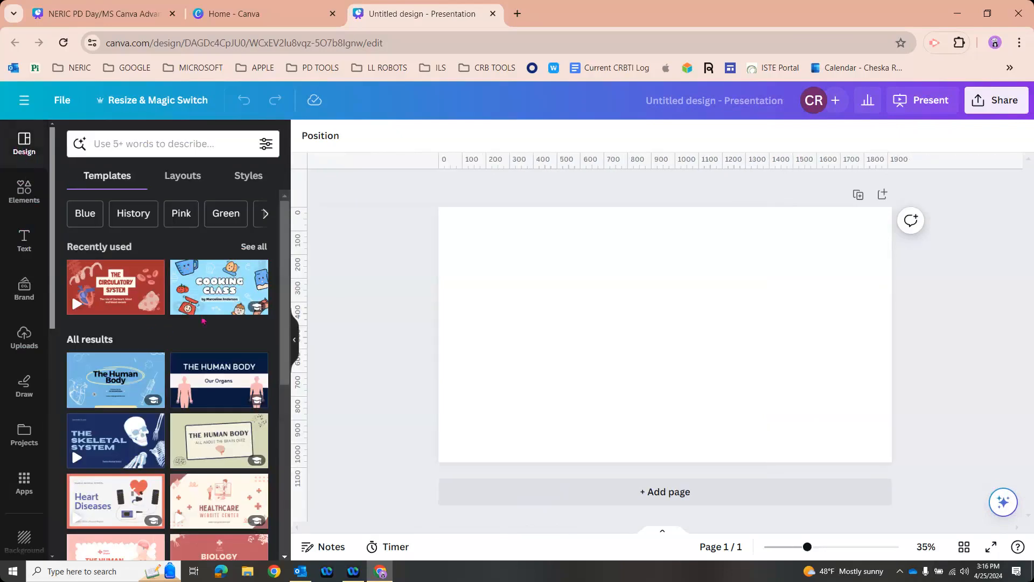
- Search the presentation templates for "circulatory system presentation" and browse the matching designs
mouse_move(241, 467)
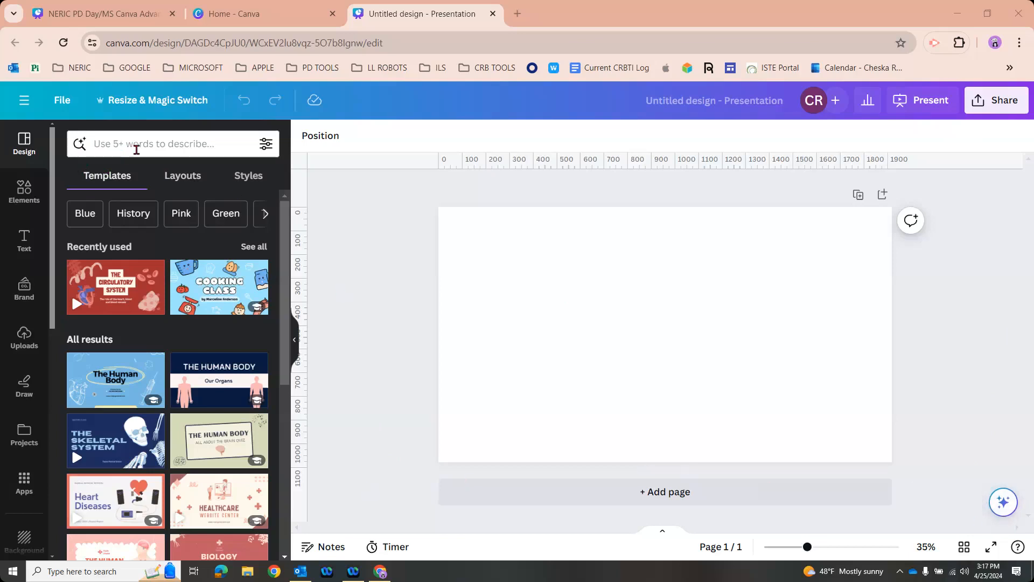
left_click(145, 146)
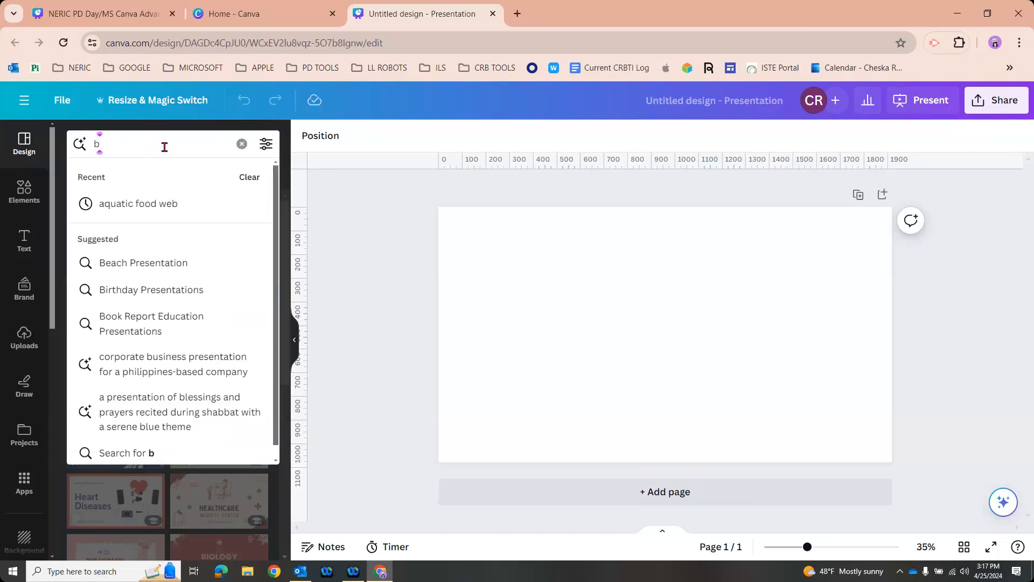
type("circu")
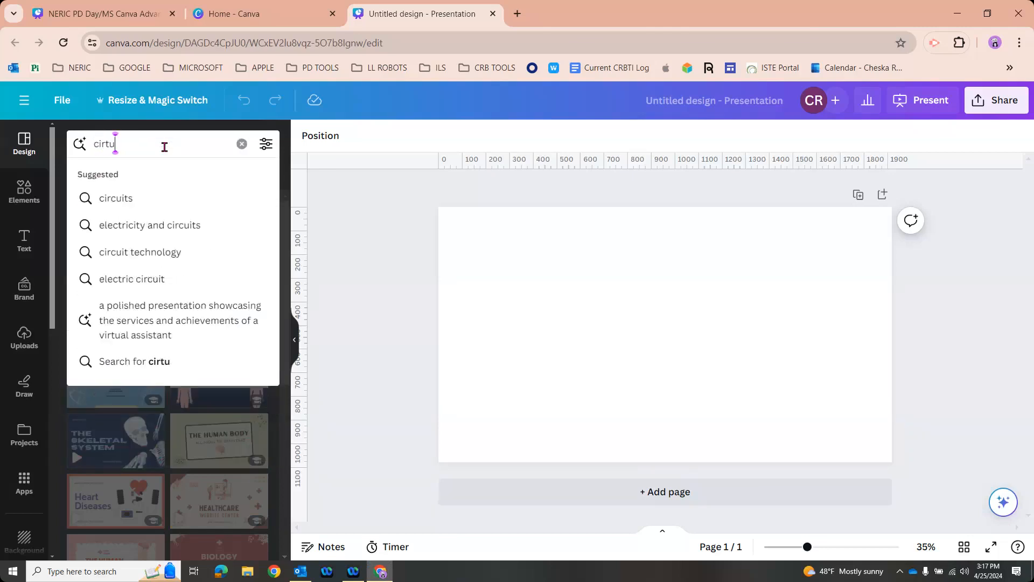
key("BackSpace")
key("BackSpace")
type("lue")
key("BackSpace")
key("BackSpace")
key("BackSpace")
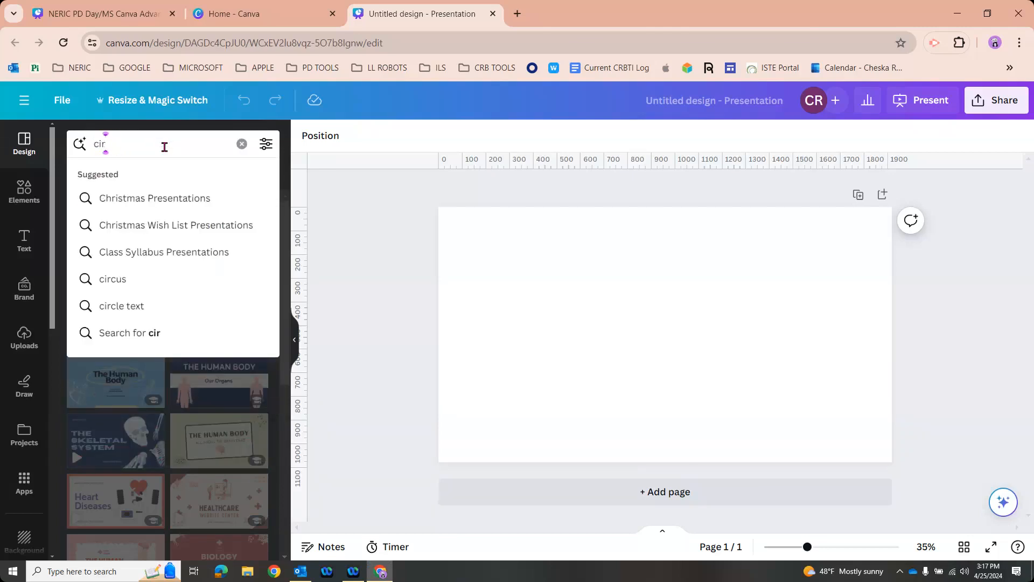
type("culatory")
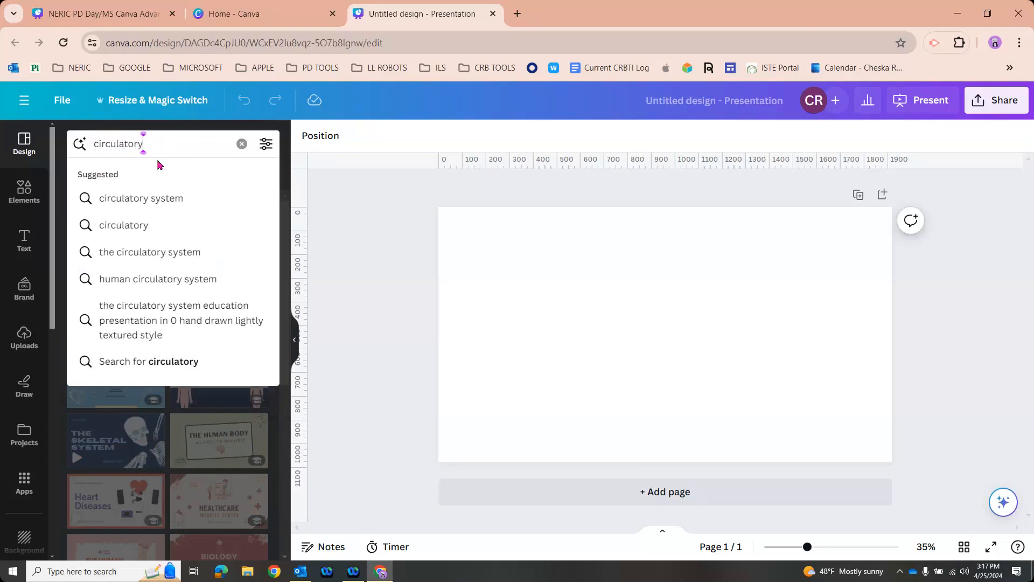
left_click(152, 198)
left_click(178, 143)
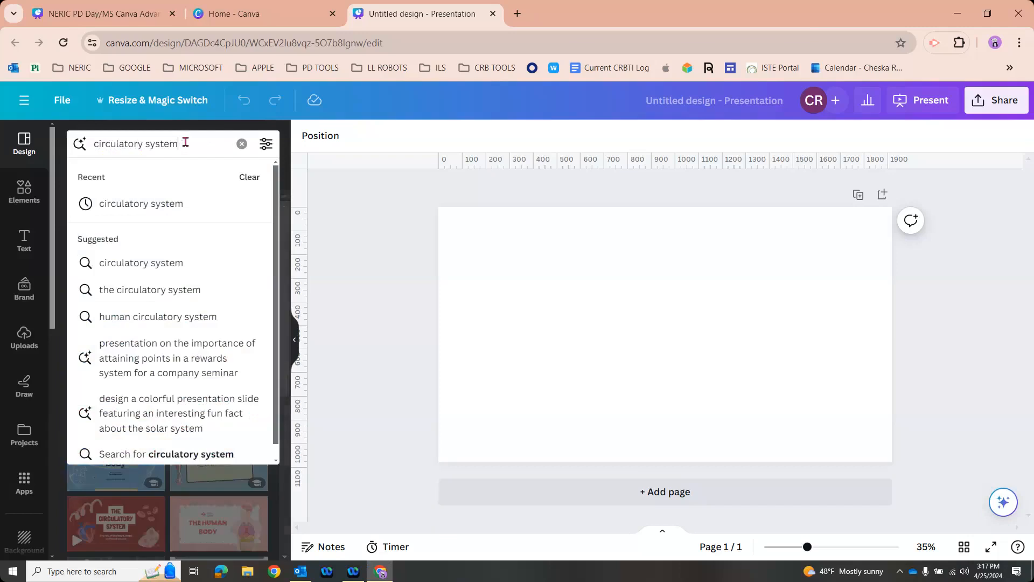
type("presentation")
key("Return")
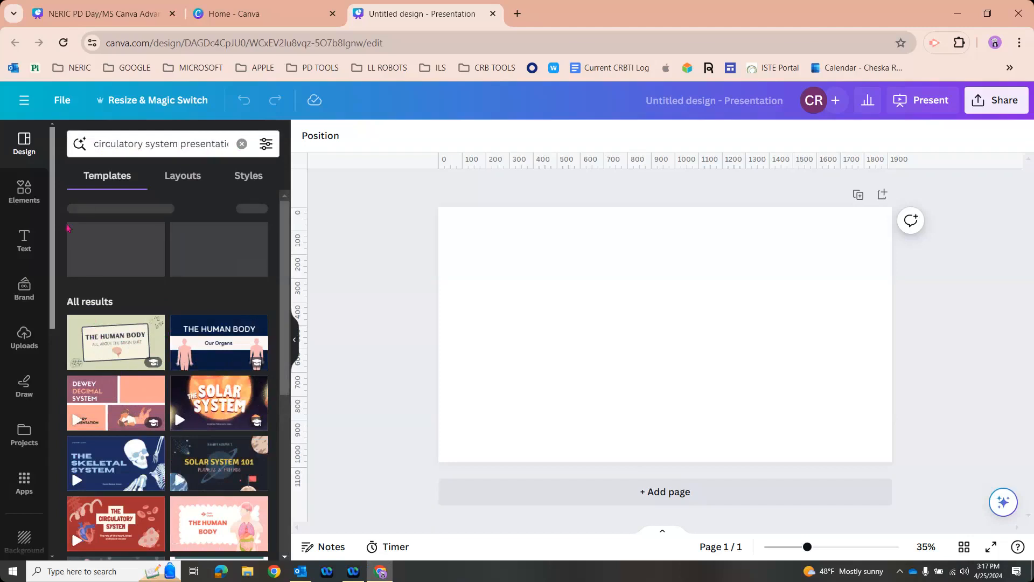
scroll(241, 250, "down", 2)
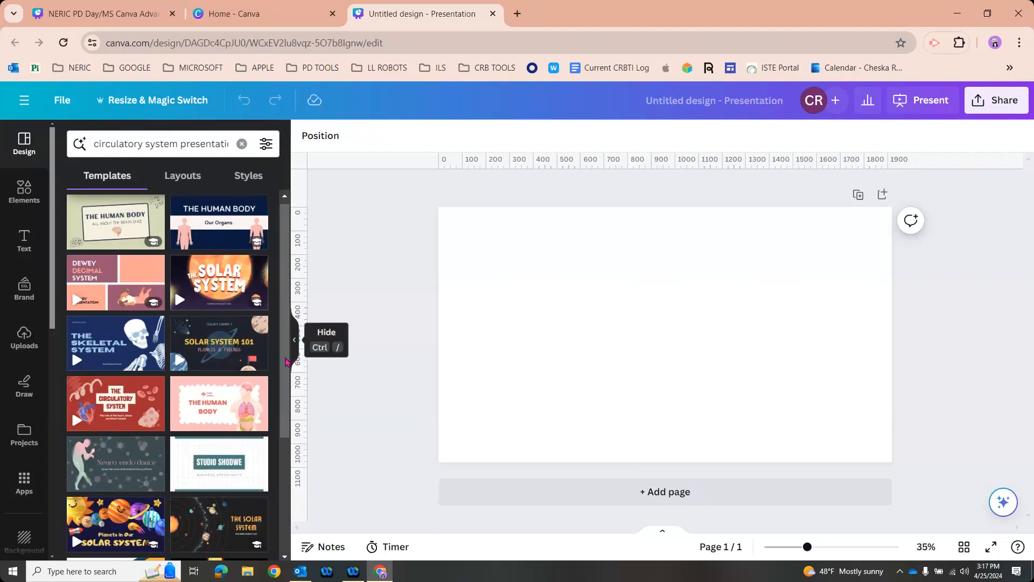
- Search the templates for "worst presentation ever presentation" instead and show all Magic Design suggestions
double_click(168, 142)
triple_click(168, 141)
key("BackSpace")
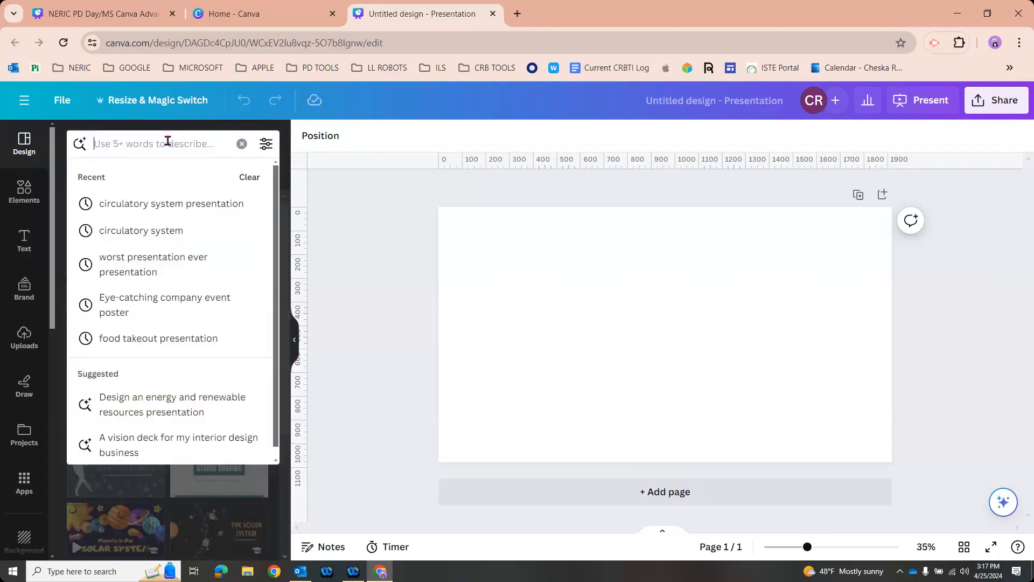
left_click(366, 233)
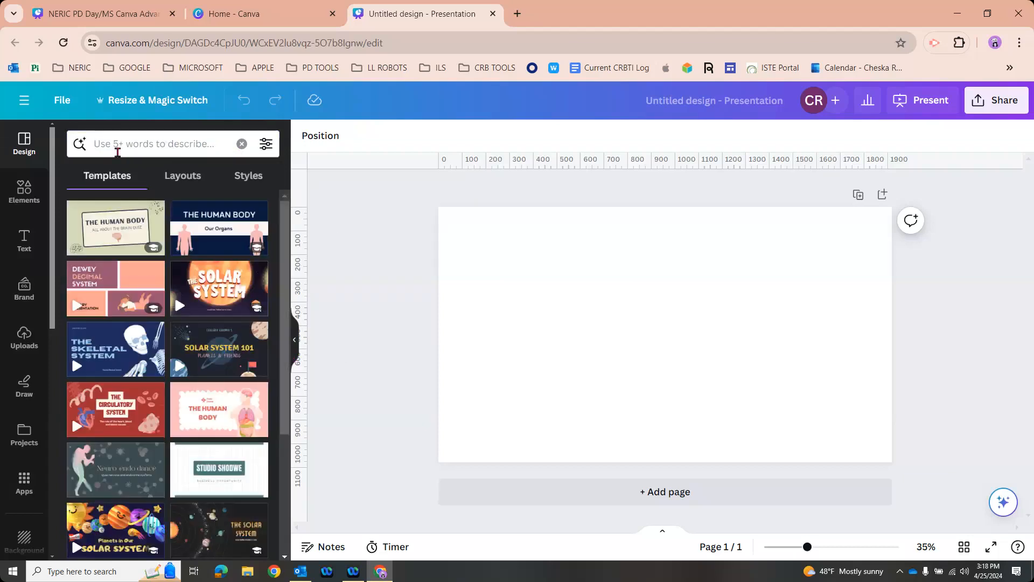
left_click(123, 149)
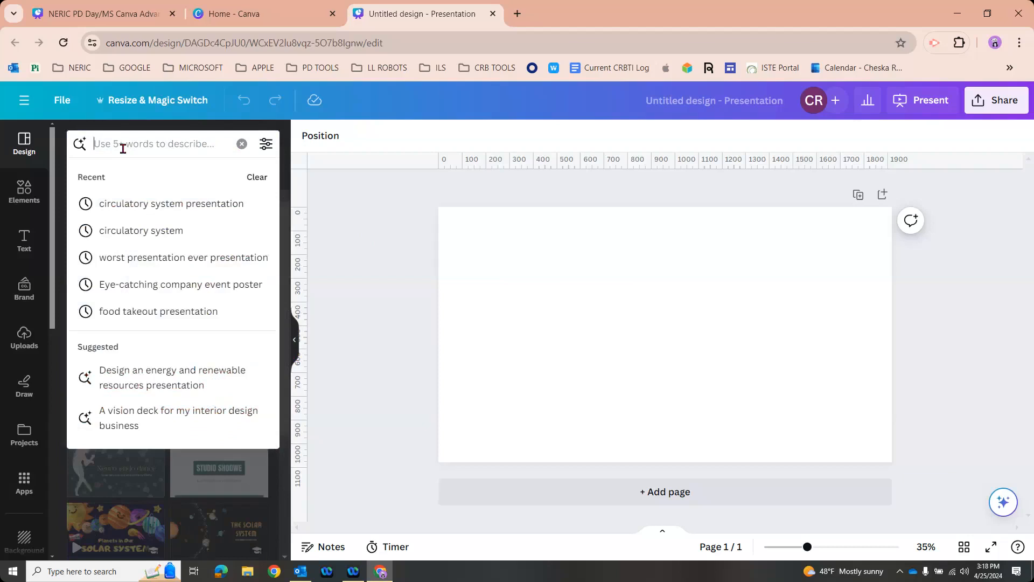
type("worst pre")
type("sentation ever pre")
type("sentation")
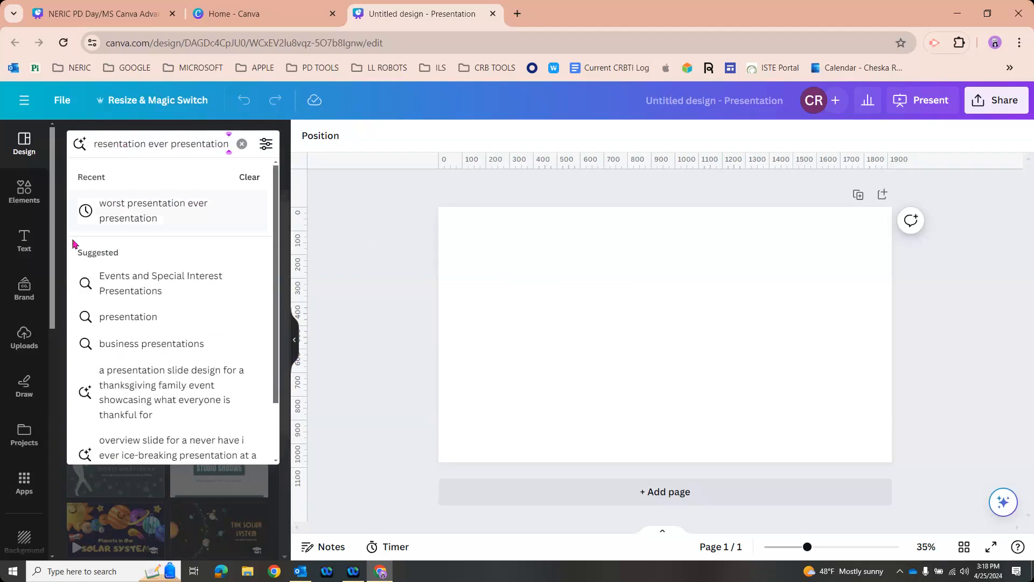
left_click(115, 213)
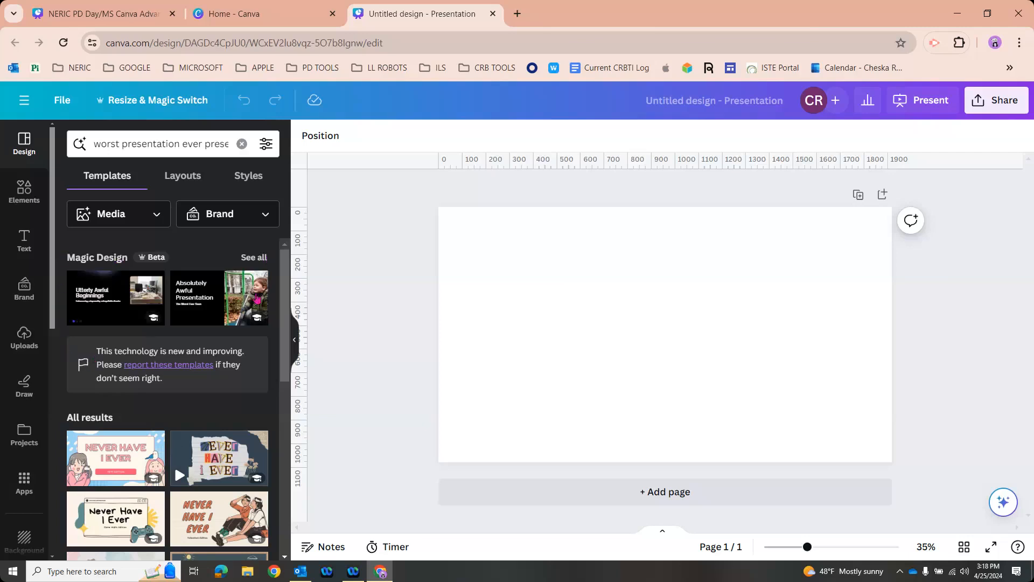
left_click(249, 258)
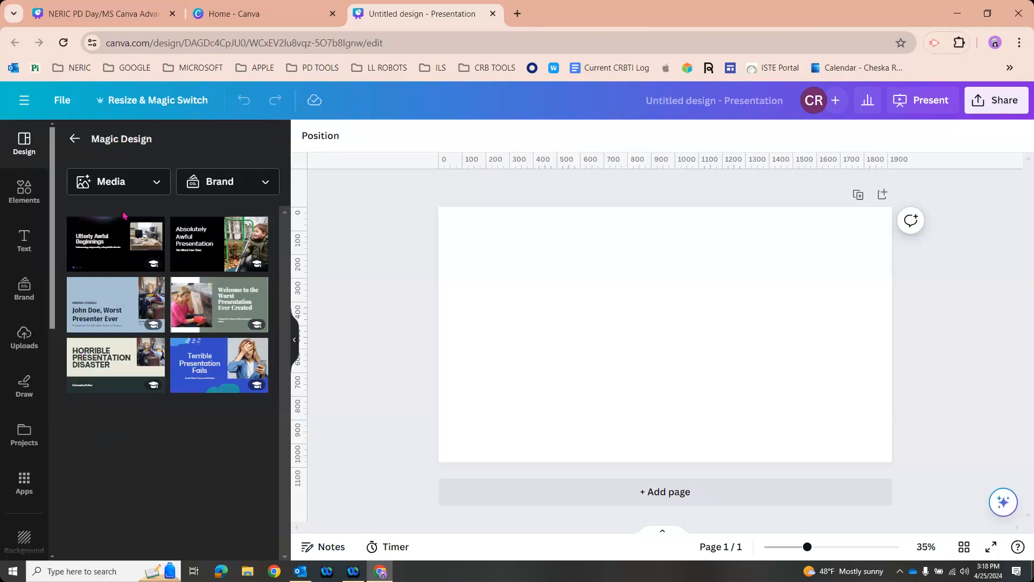
- Examine the uploaded media choices and brand styles offered for customizing the Magic Design suggestions
left_click(156, 188)
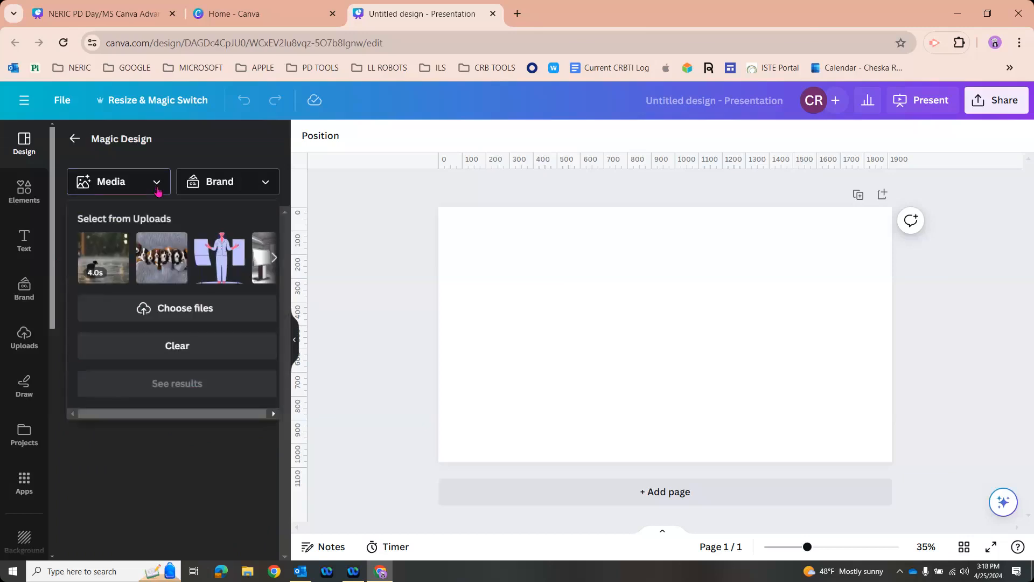
left_click(168, 155)
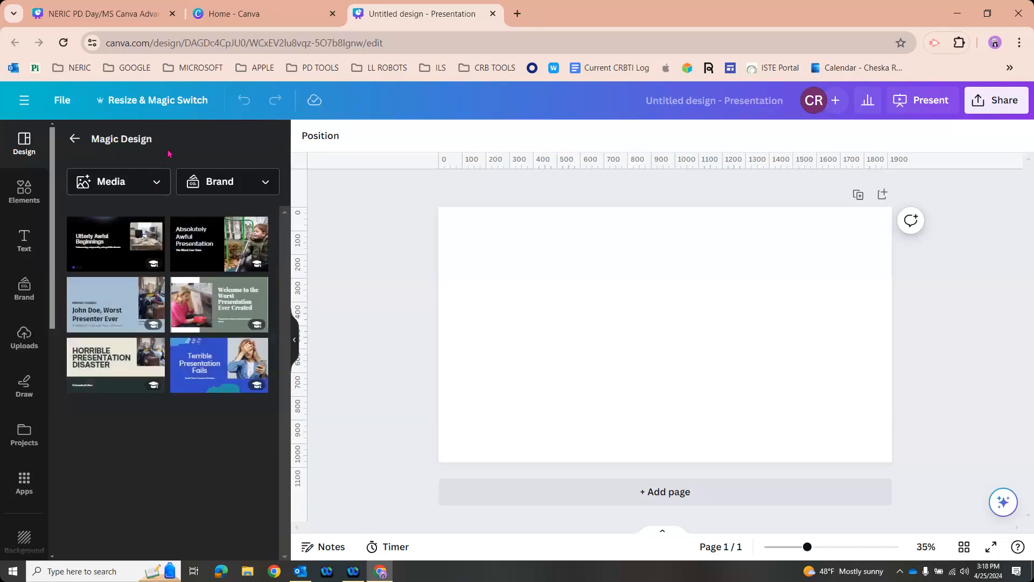
left_click(266, 183)
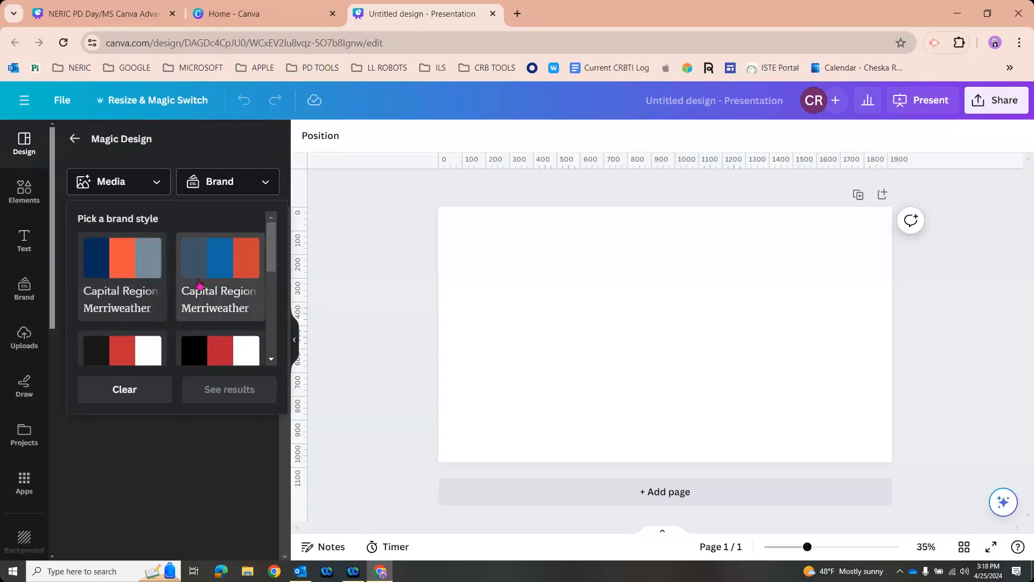
left_click_drag(272, 256, 275, 311)
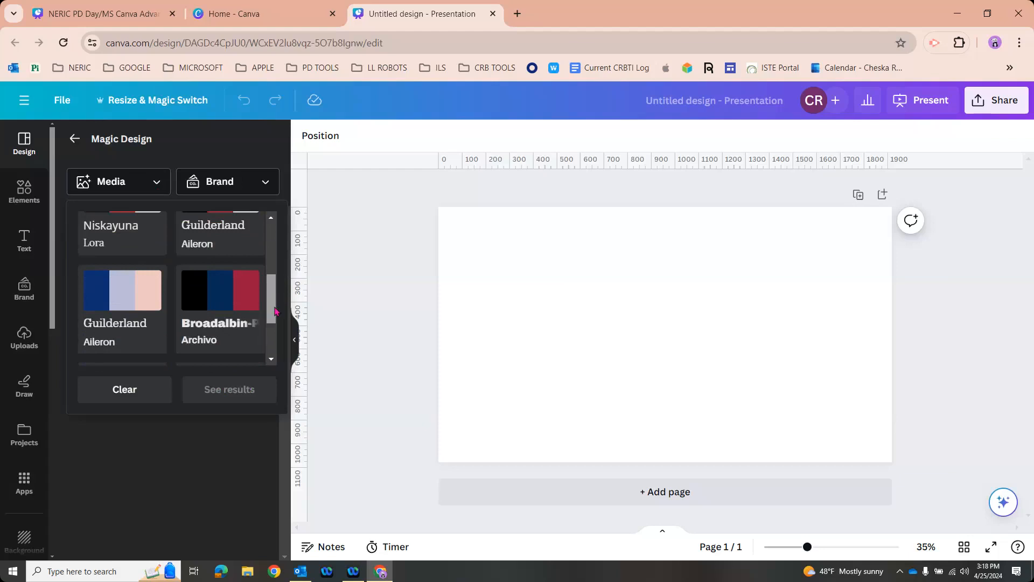
left_click_drag(275, 311, 240, 161)
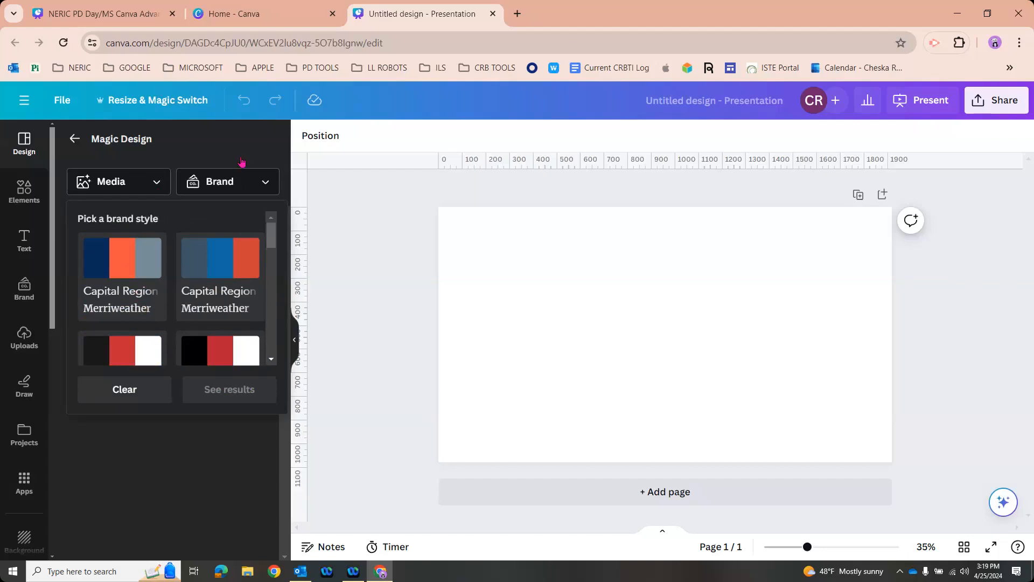
left_click(239, 152)
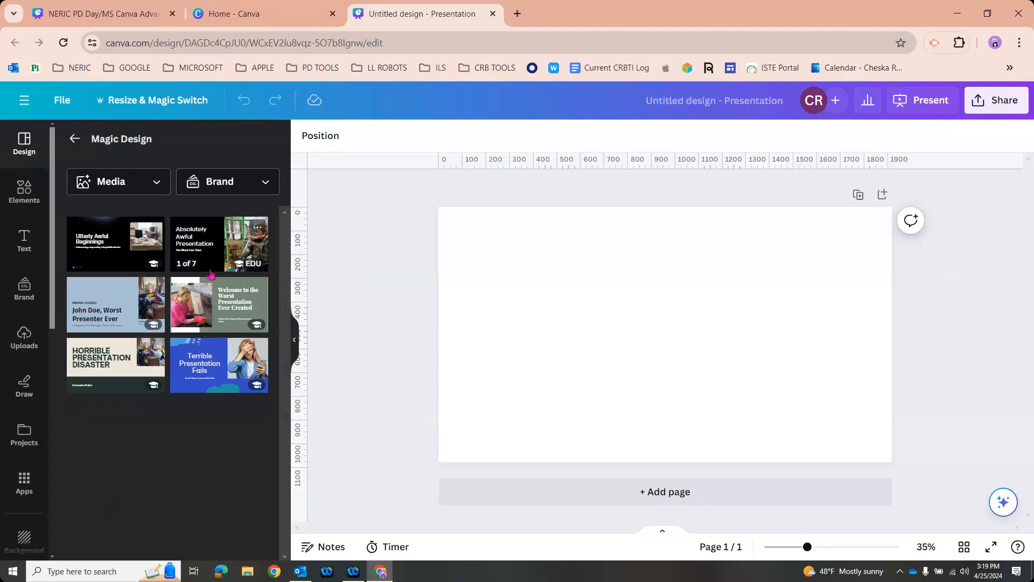
- Apply all 7 pages of the blue "Terrible Presentation Fails" Magic Design template, then return to the suggestions
left_click(209, 355)
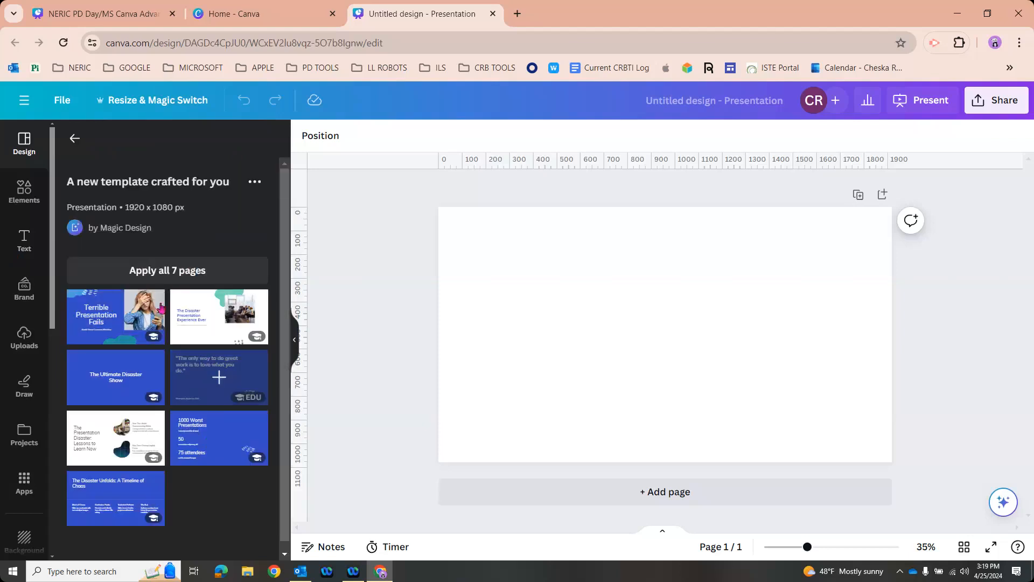
left_click(189, 269)
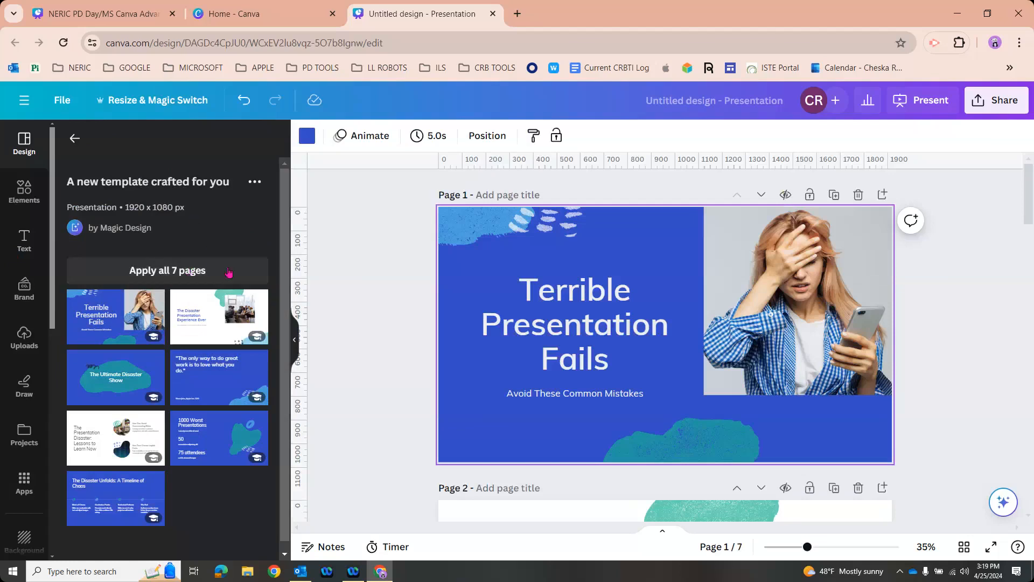
left_click(323, 304)
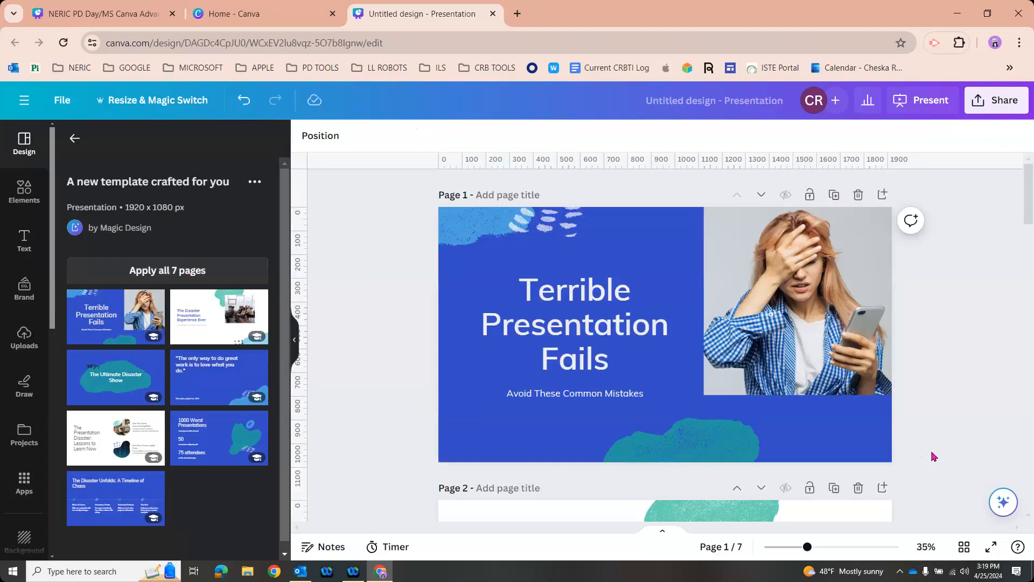
left_click(75, 139)
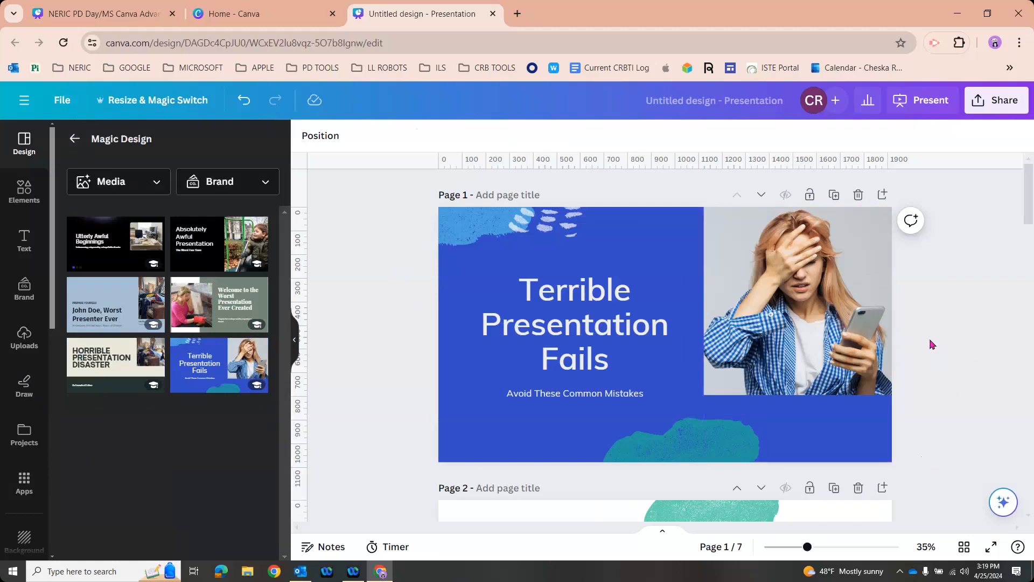
- Change page 2 to the layout with a circular photo to the left of the heading text
scroll(932, 344, "down", 1)
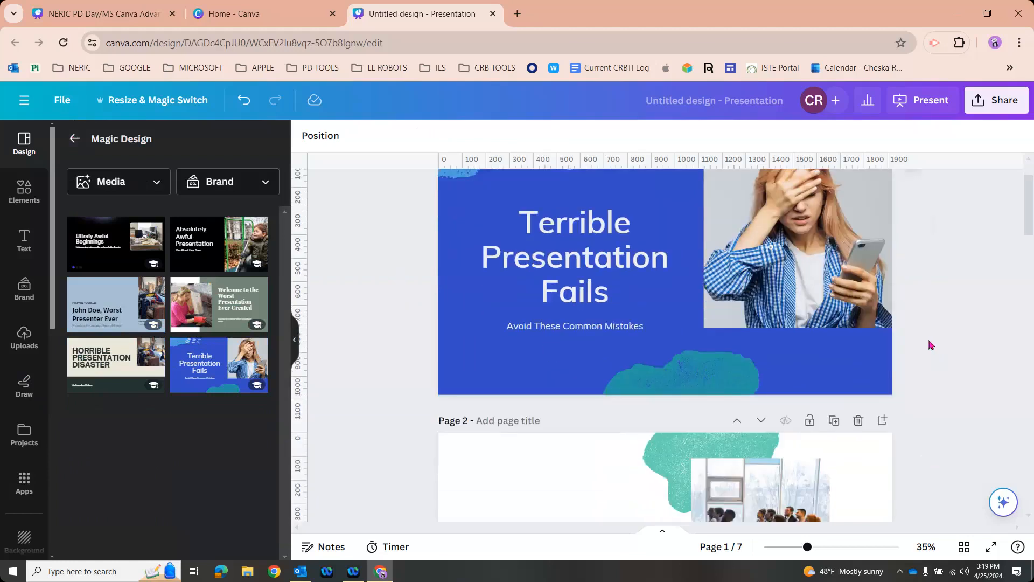
scroll(931, 344, "down", 3)
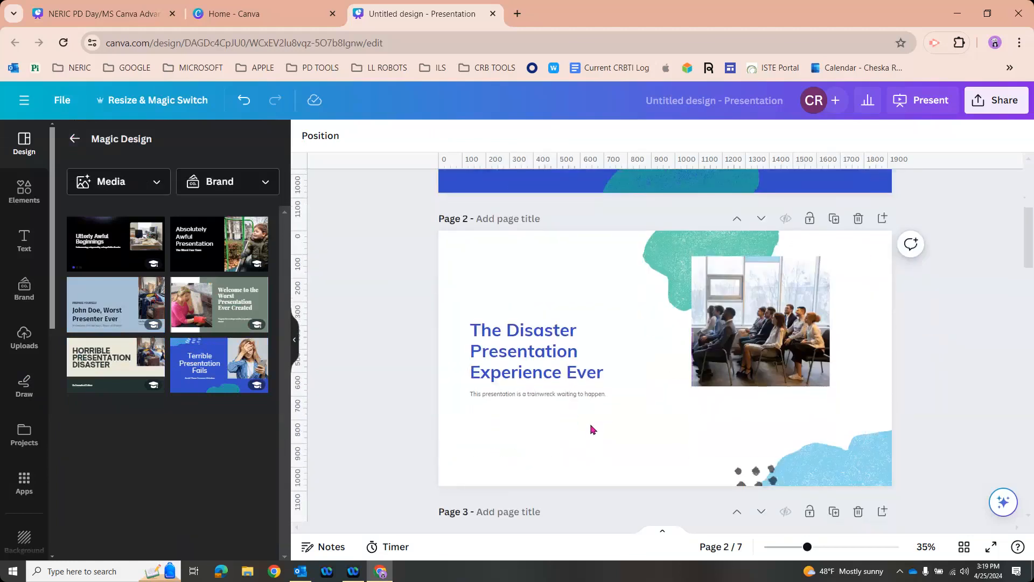
left_click(592, 429)
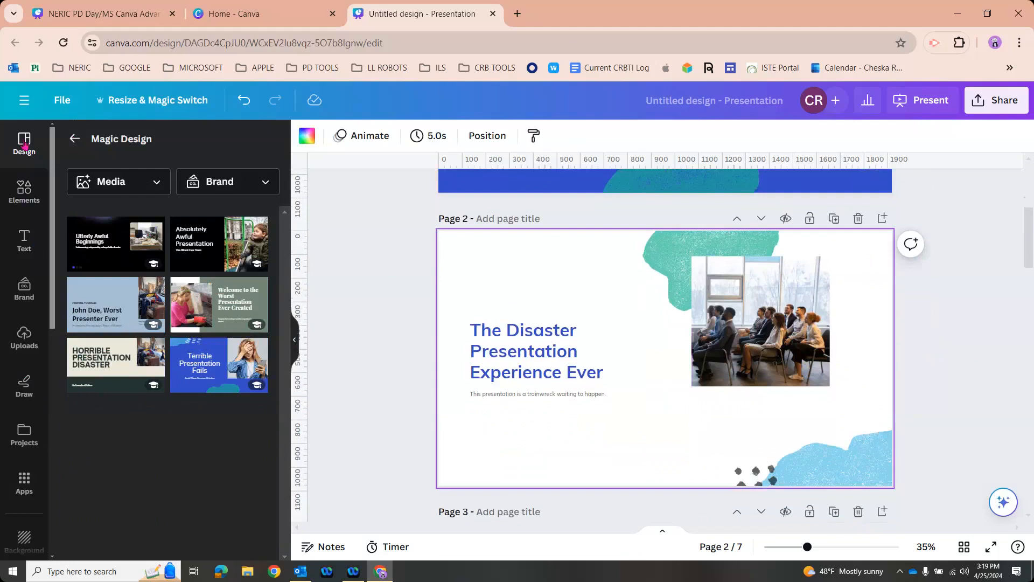
left_click(75, 138)
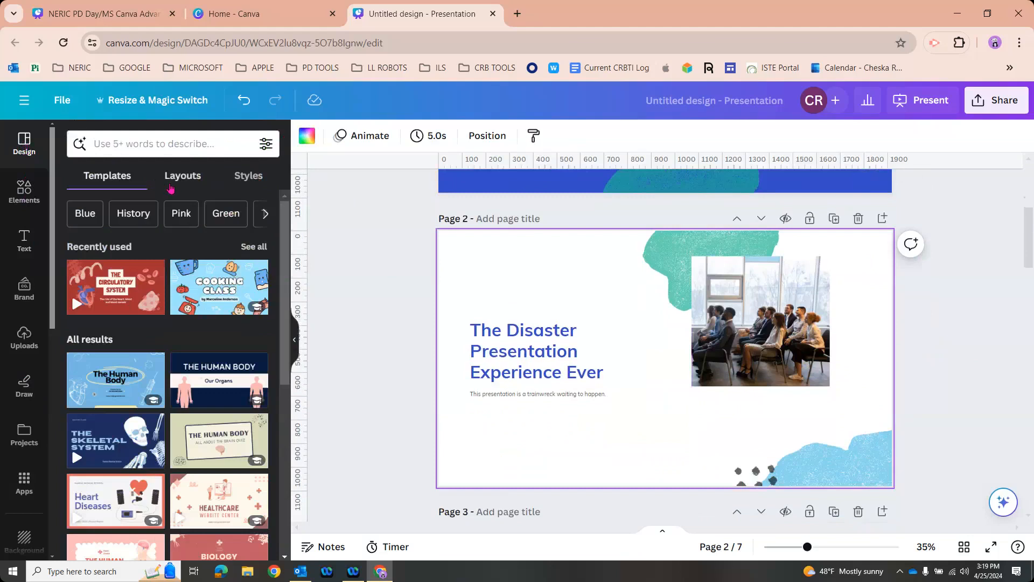
left_click(176, 180)
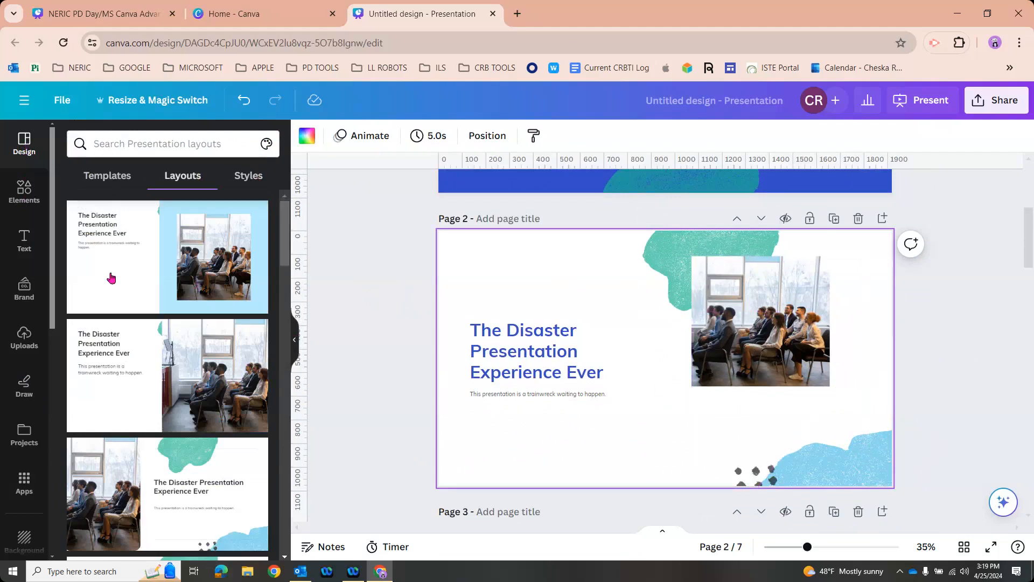
scroll(108, 338, "down", 4)
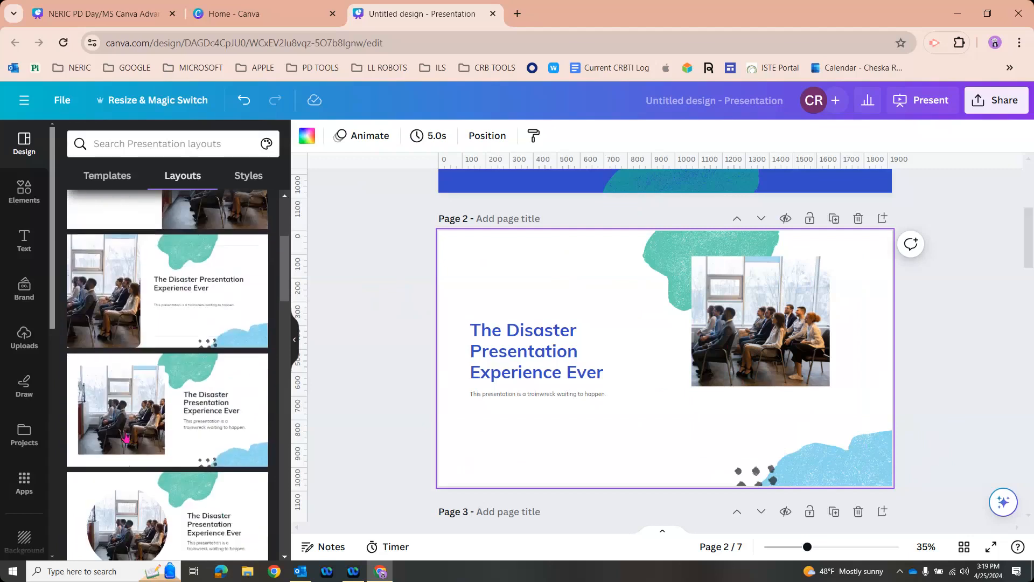
scroll(125, 452, "down", 1)
left_click(145, 489)
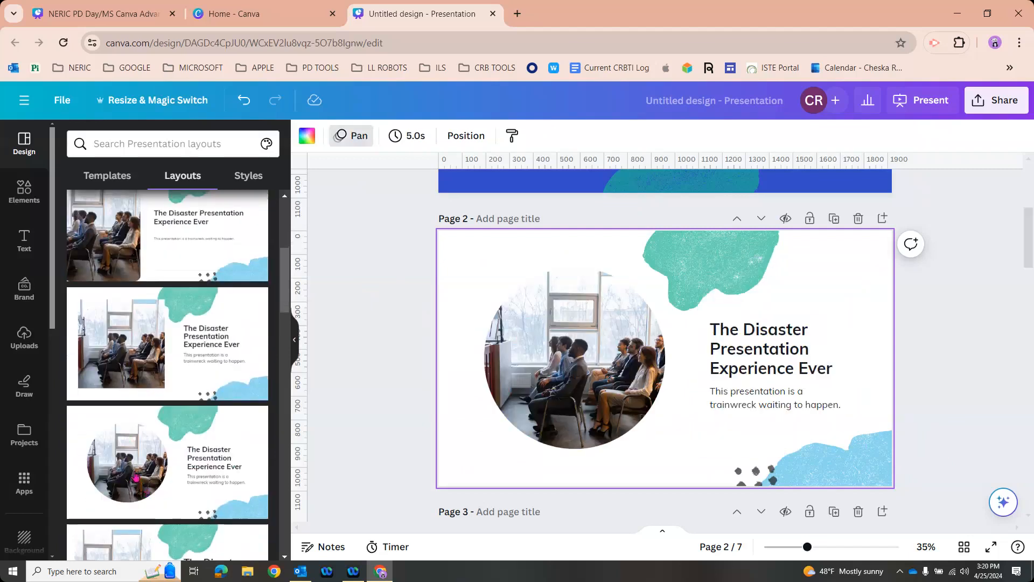
- Change page 2 to the layout with a rectangular photo and small blue square beside the larger heading, then hide the layouts
scroll(169, 444, "down", 1)
scroll(168, 444, "down", 1)
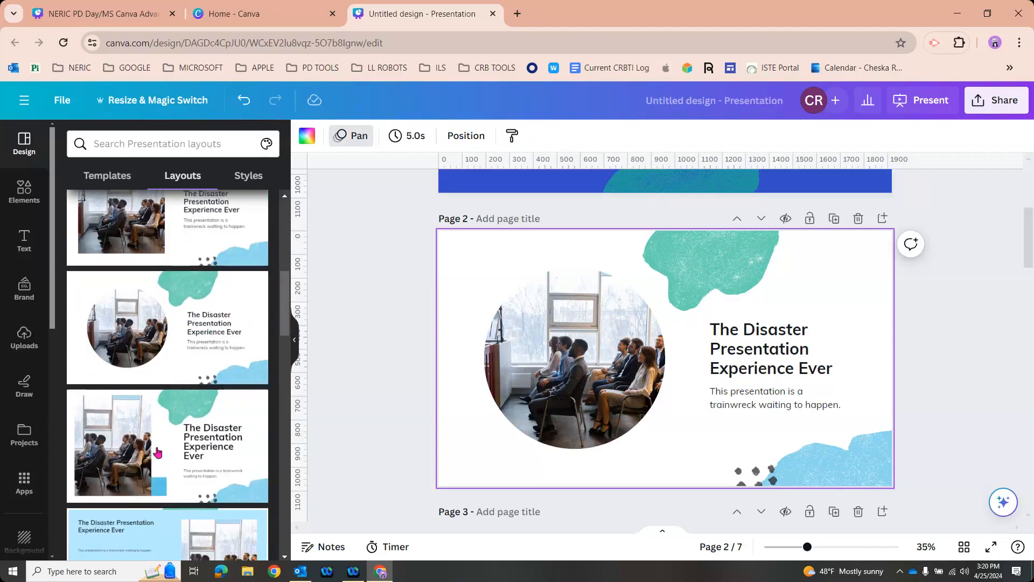
left_click(160, 455)
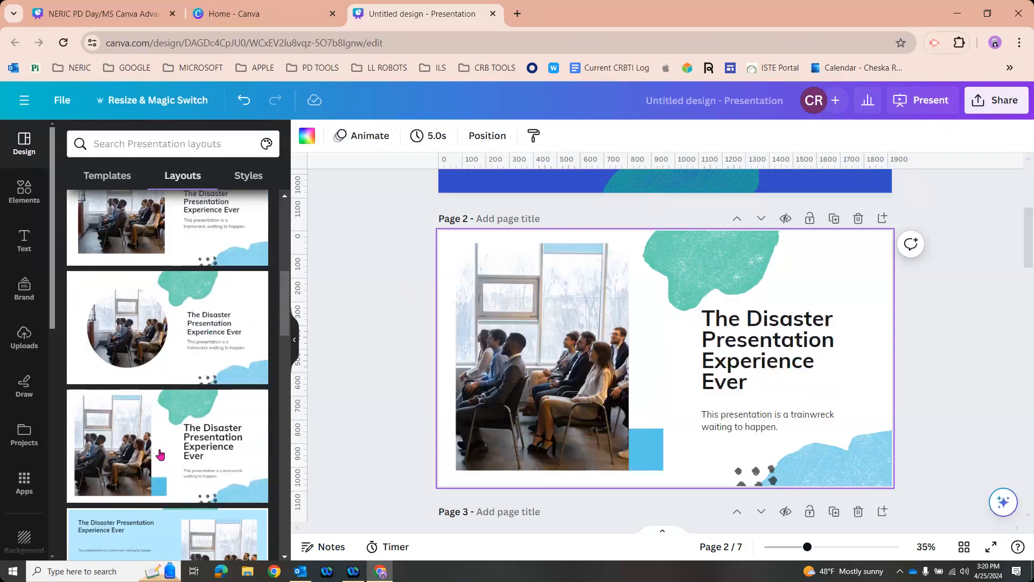
left_click(344, 335)
left_click(298, 340)
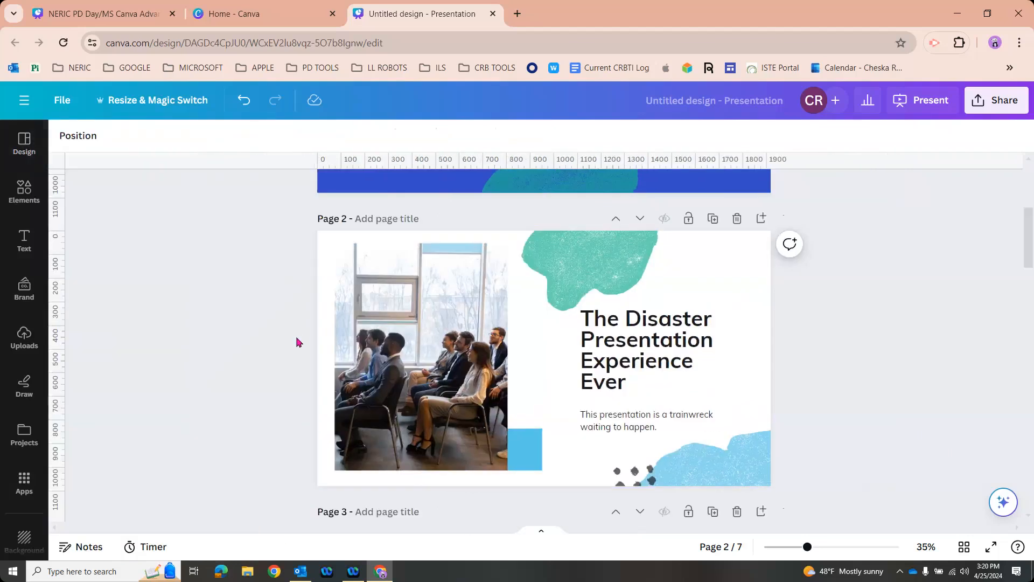
- Return to page 1 and look over the available presentation templates, then hide them
scroll(129, 306, "up", 1)
scroll(129, 306, "up", 4)
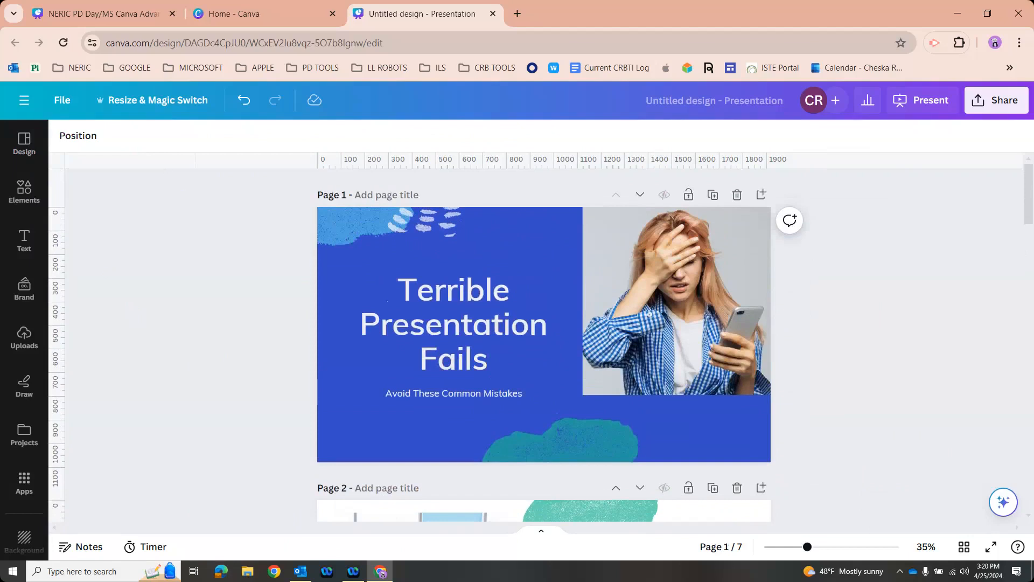
left_click(23, 151)
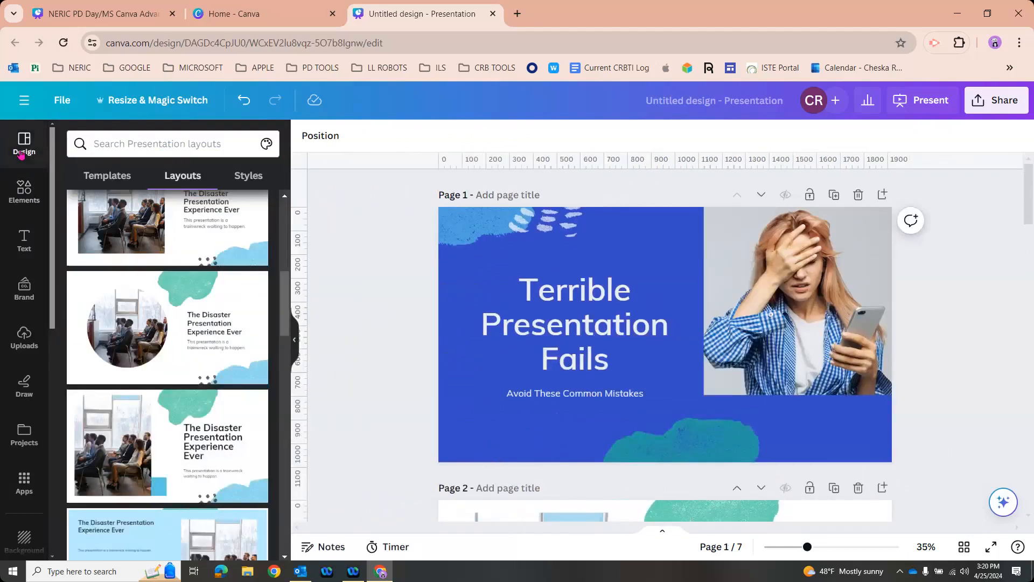
left_click(112, 177)
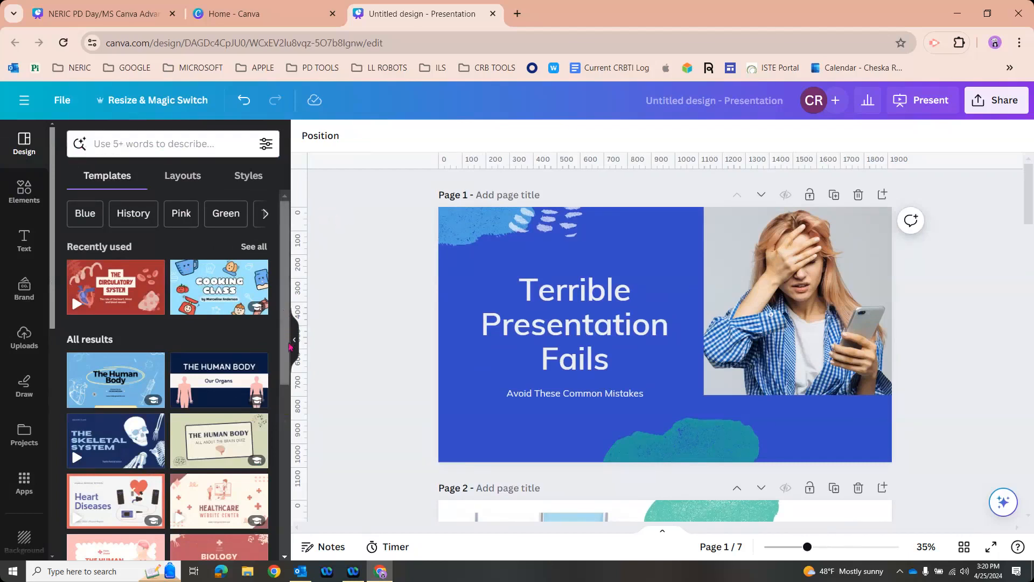
left_click(292, 345)
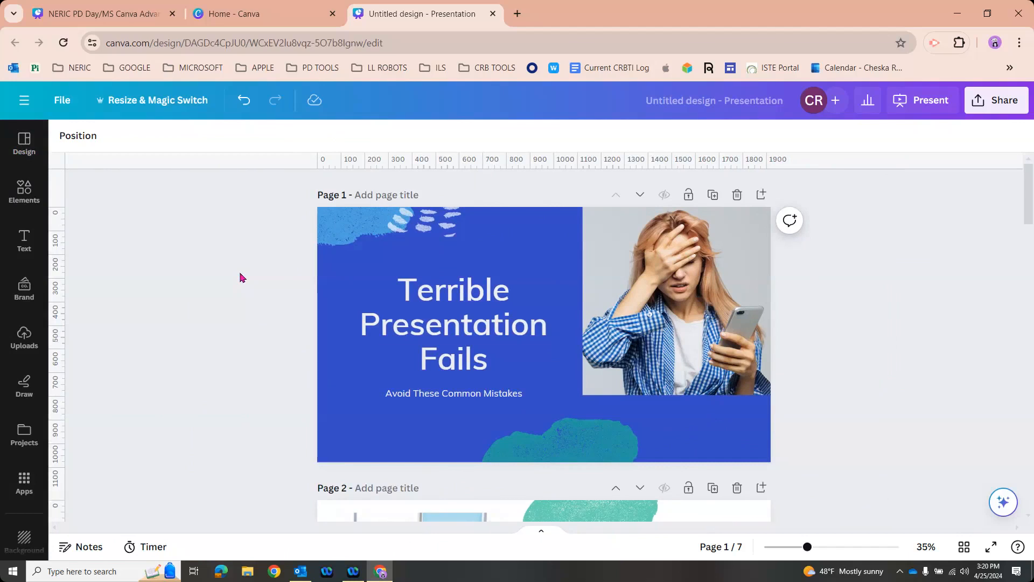
- Transform the presentation into a Doc using the Summary text format, then open the new document and read it
left_click(152, 108)
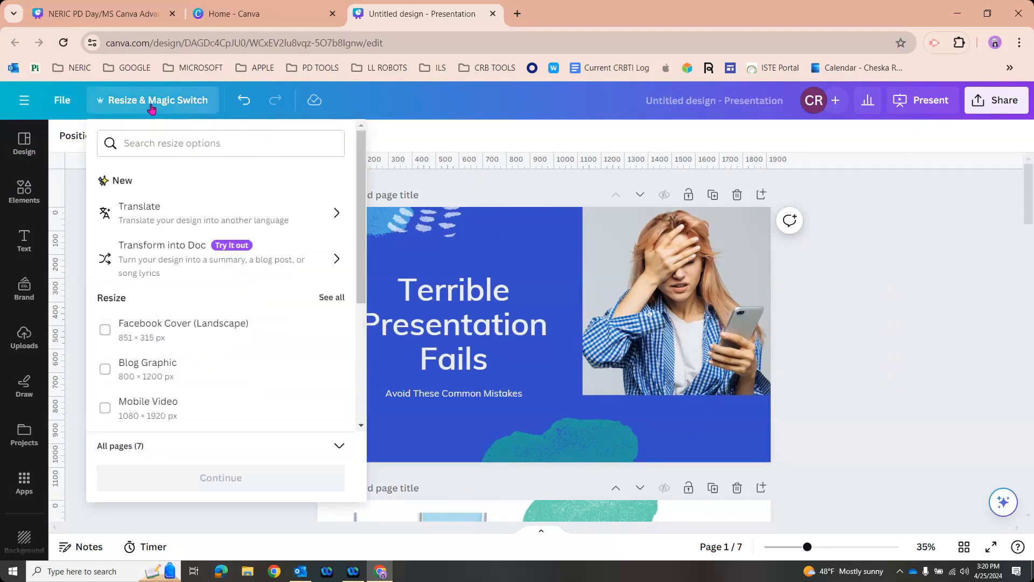
left_click(206, 262)
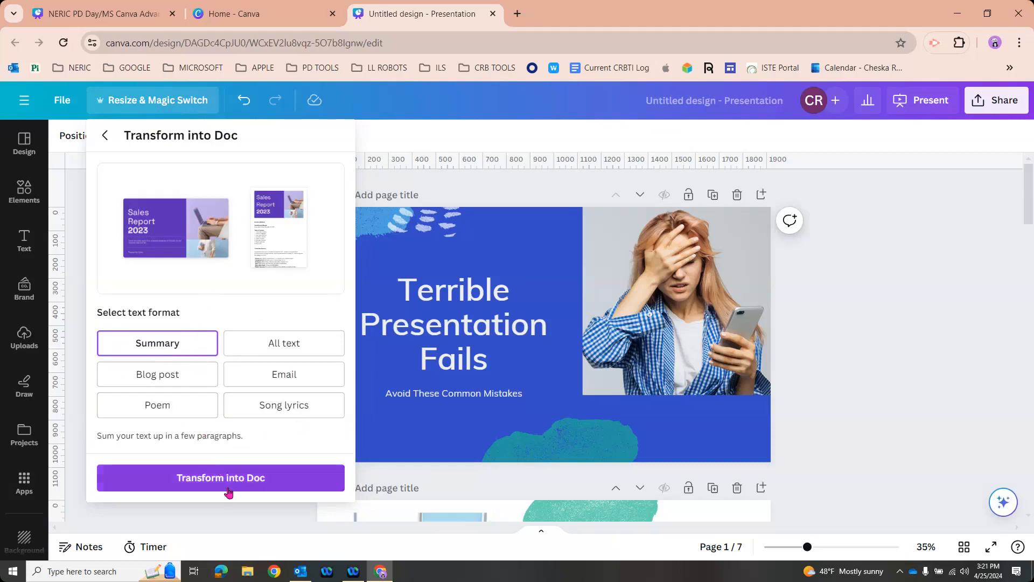
left_click(283, 486)
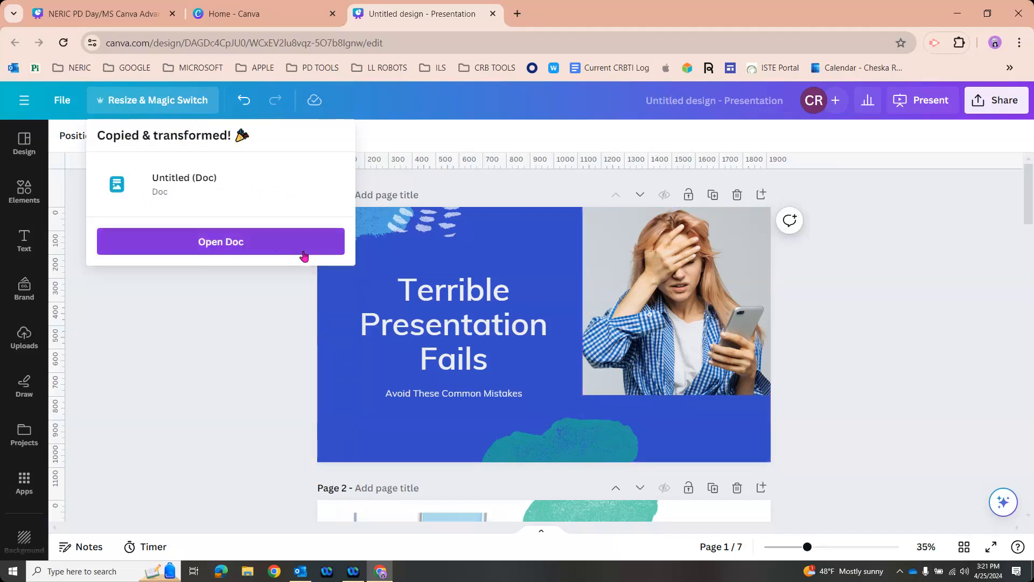
left_click(170, 235)
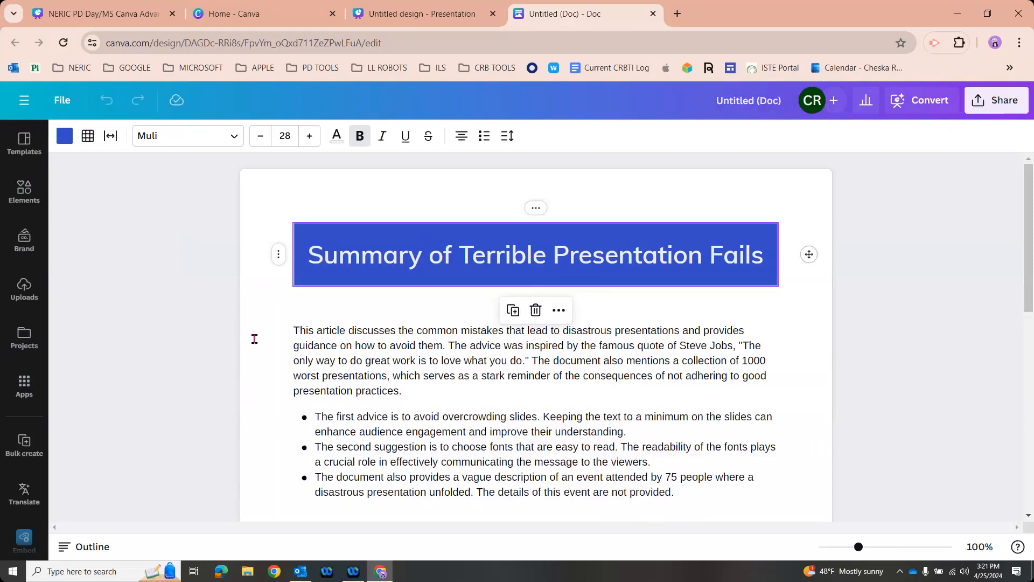
left_click(255, 338)
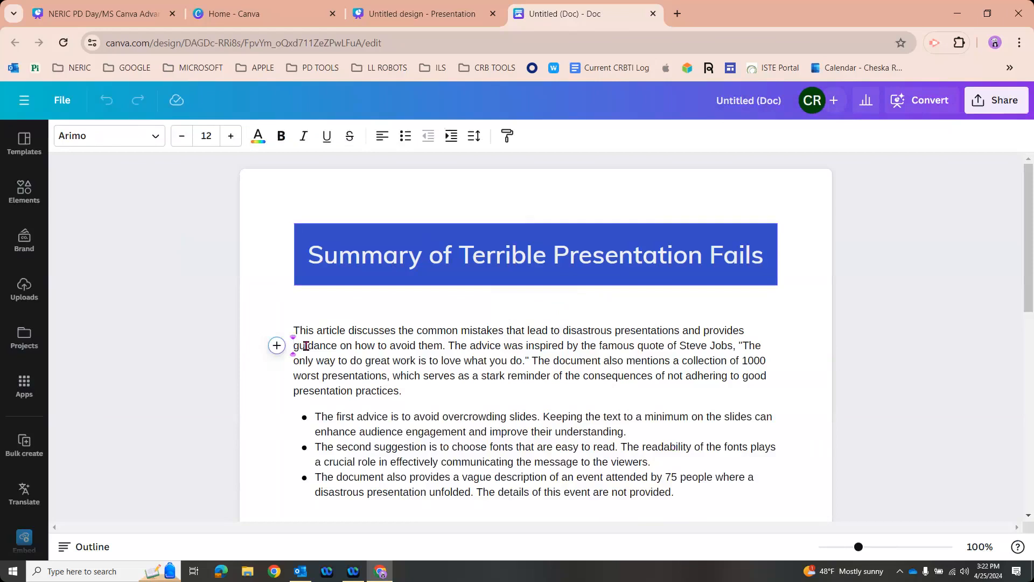
scroll(299, 345, "down", 1)
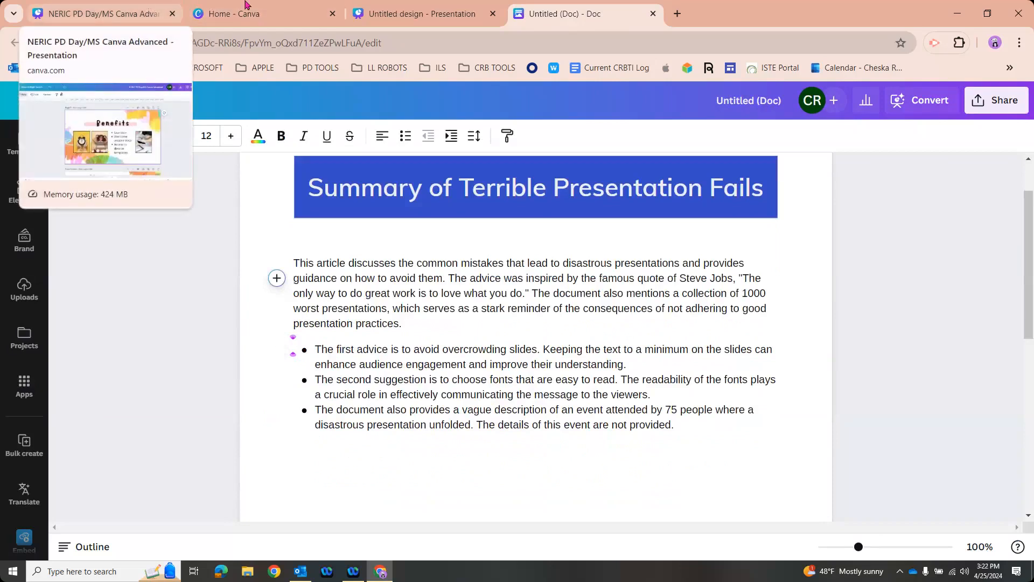
- Return to the untitled presentation and set its Magic Switch translation language to Swedish
left_click(392, 20)
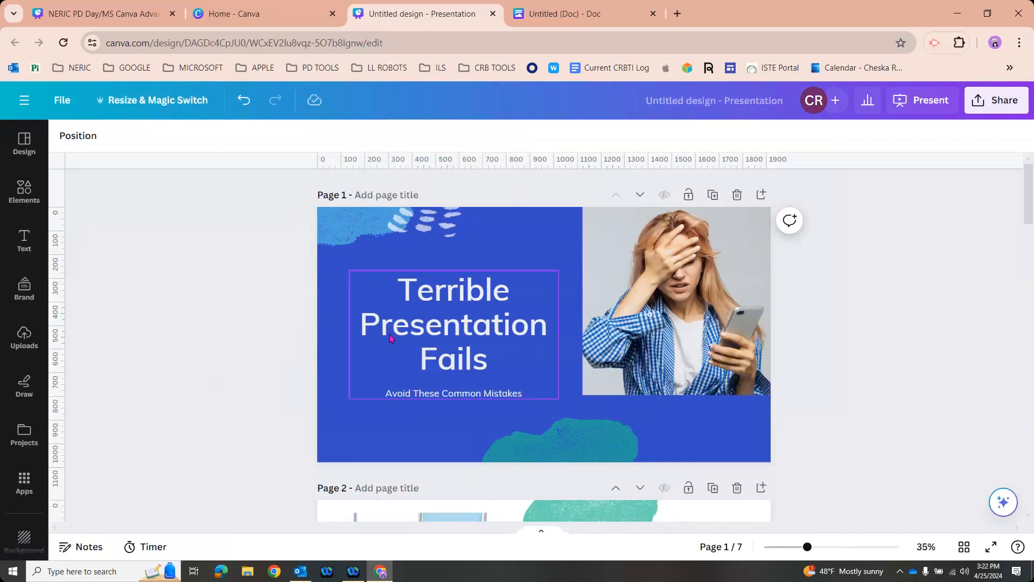
left_click(166, 107)
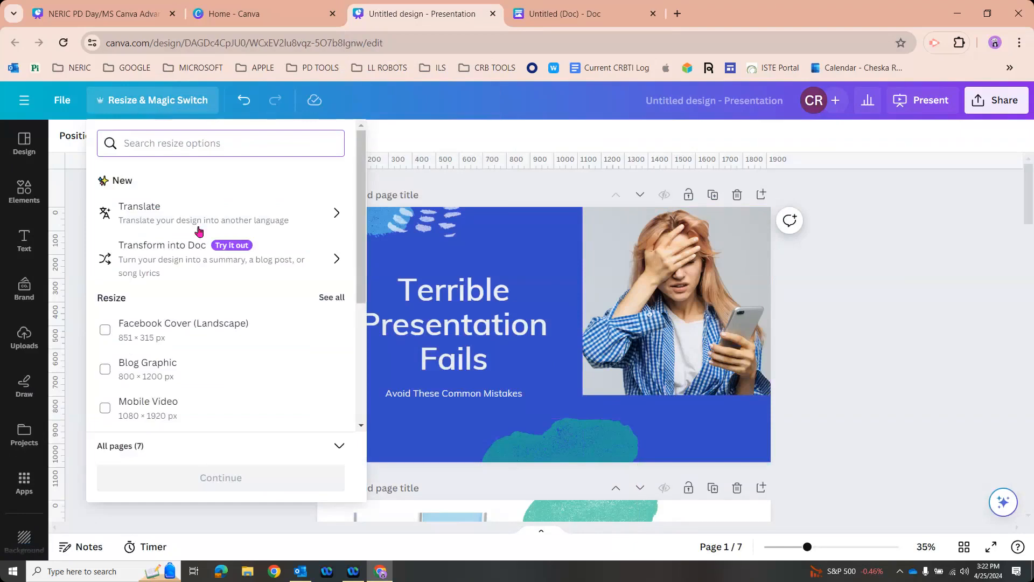
left_click(165, 226)
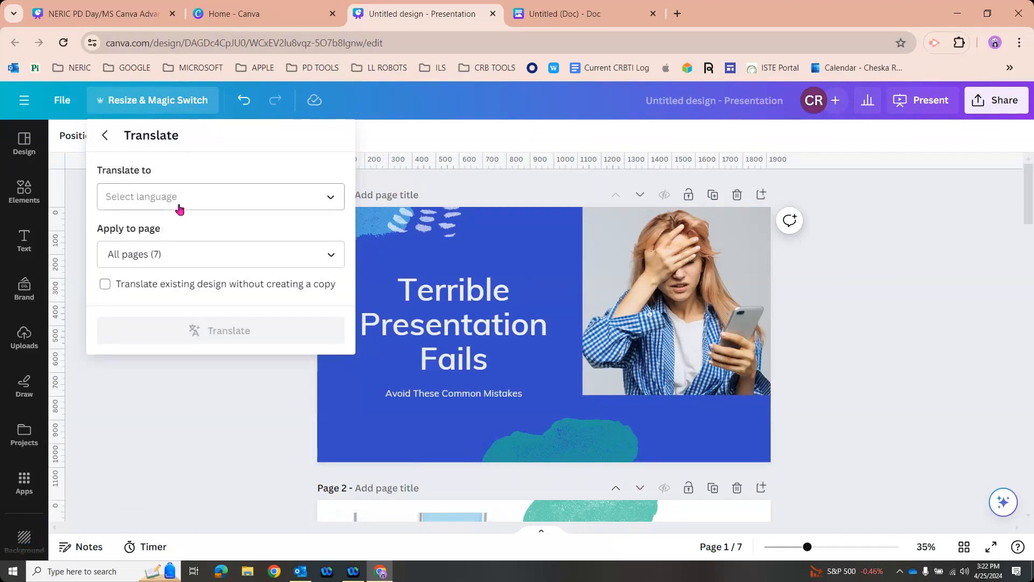
left_click(331, 199)
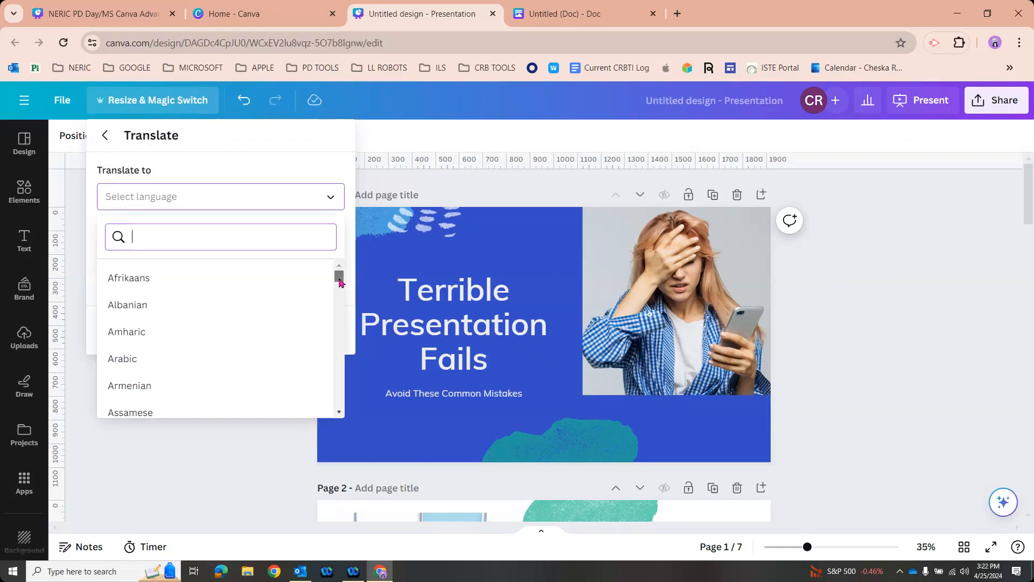
scroll(340, 282, "down", 1)
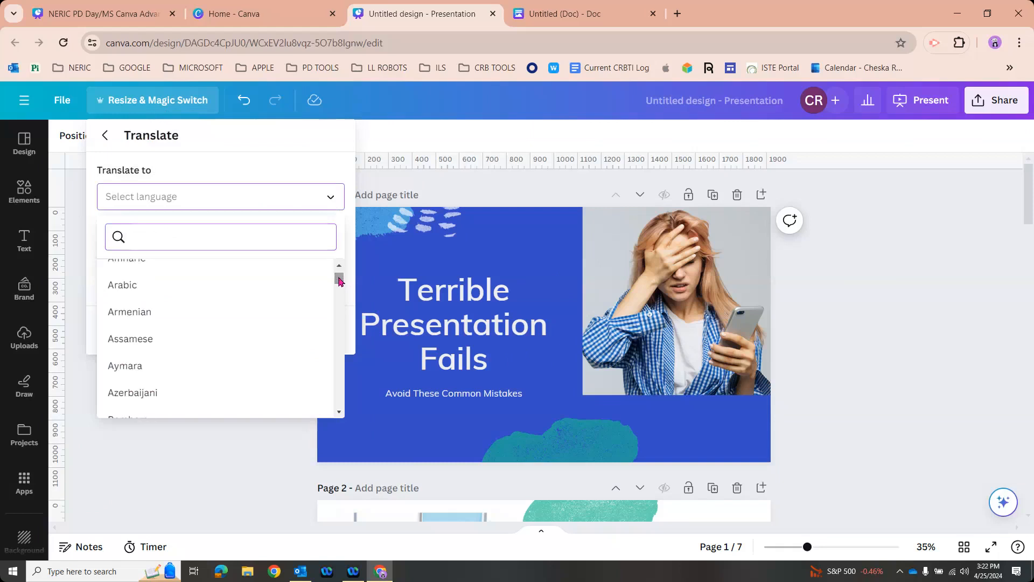
mouse_move(340, 282)
left_mouse_down()
mouse_move(341, 337)
mouse_move(343, 279)
left_mouse_up()
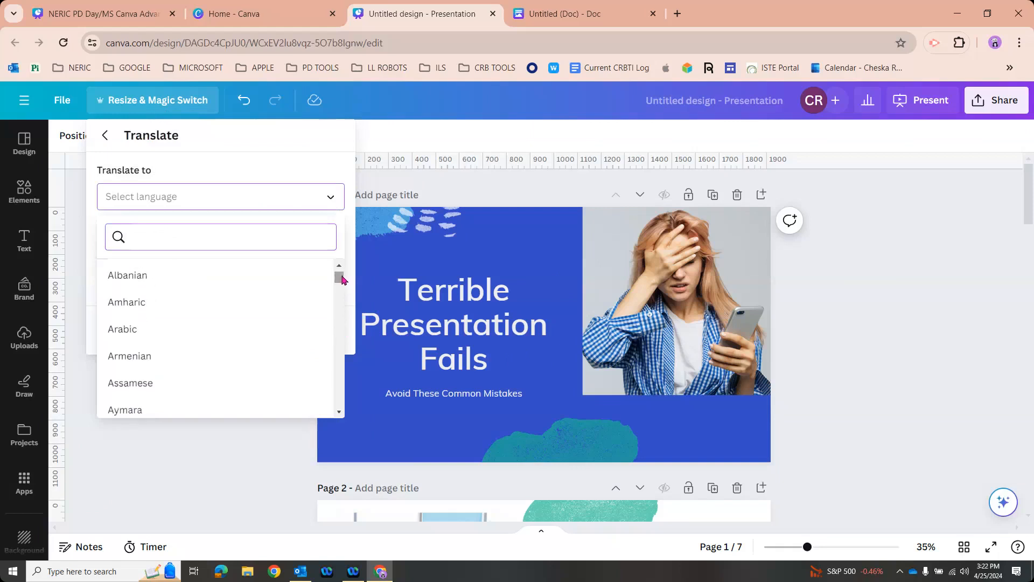
left_click(338, 413)
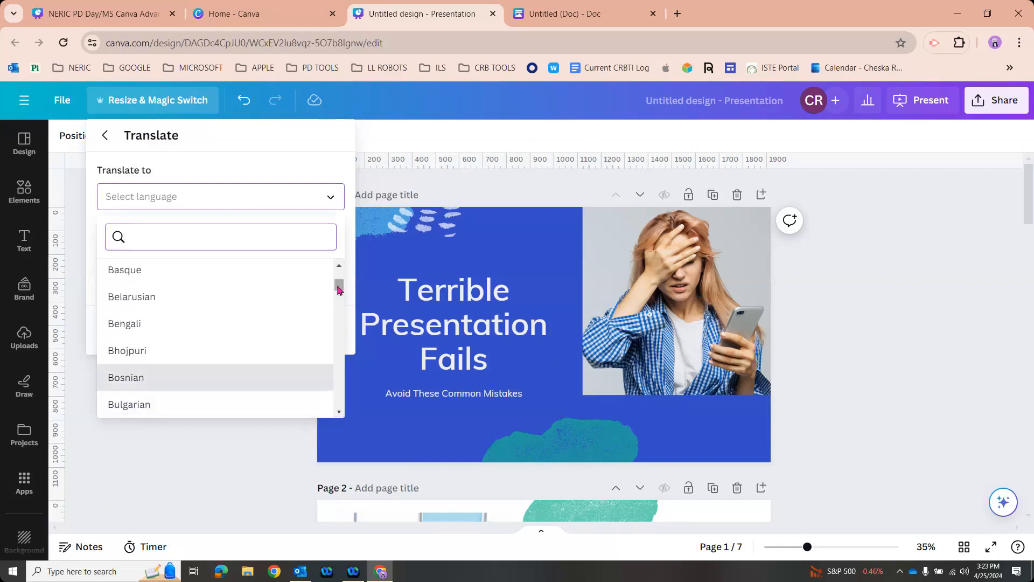
scroll(327, 356, "down", 3)
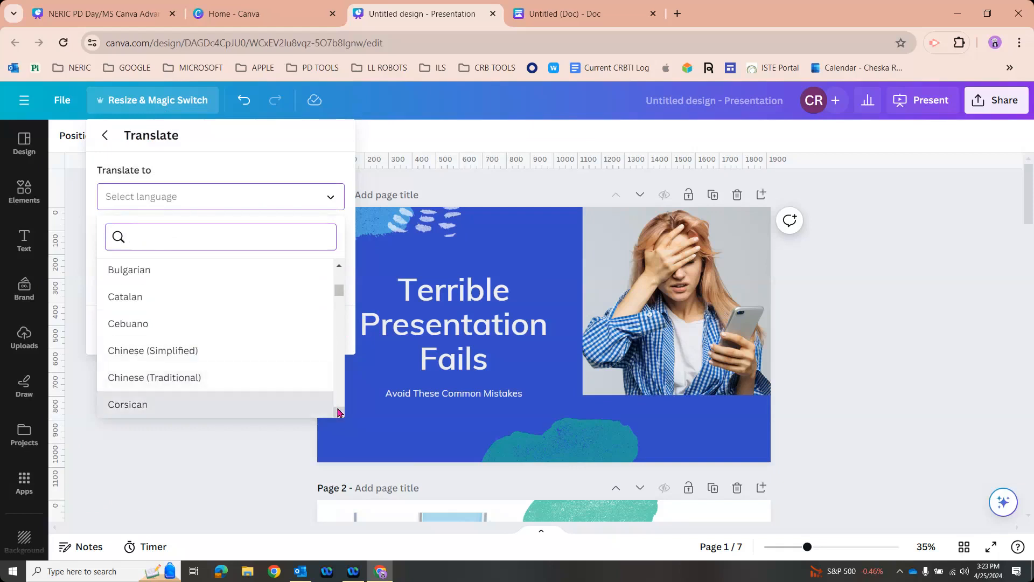
left_click(339, 412)
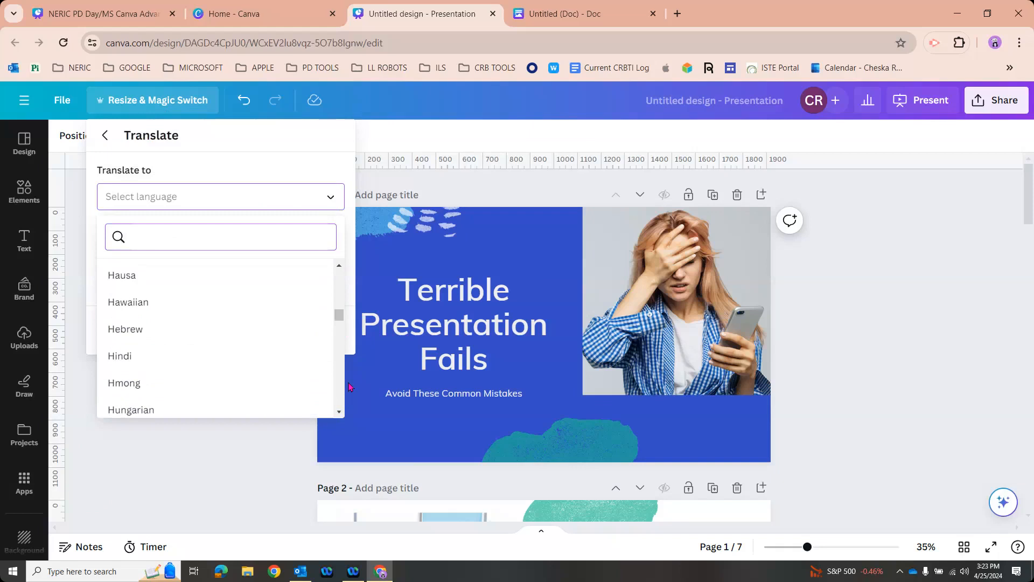
left_click_drag(338, 316, 340, 360)
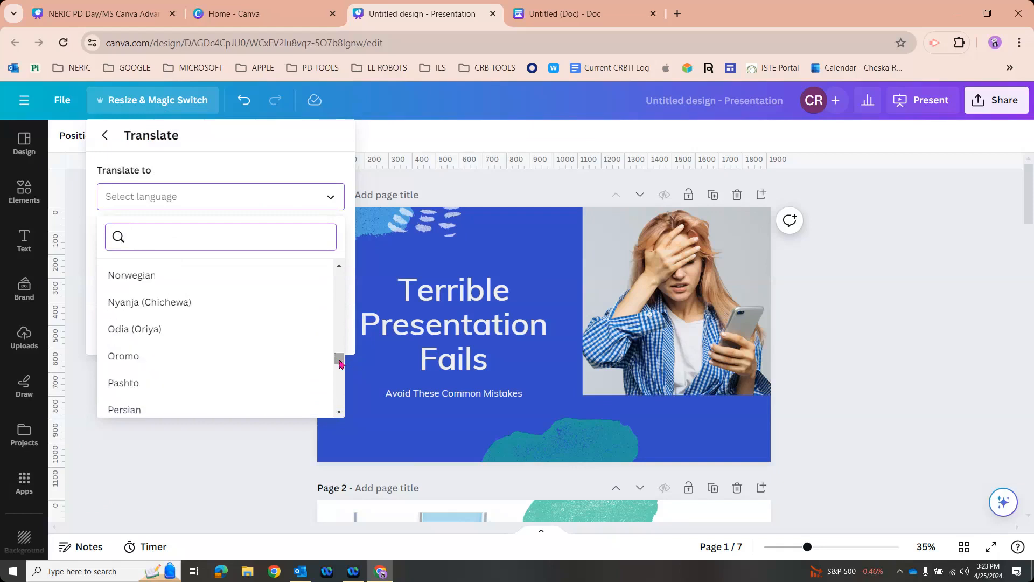
left_click_drag(340, 364, 340, 383)
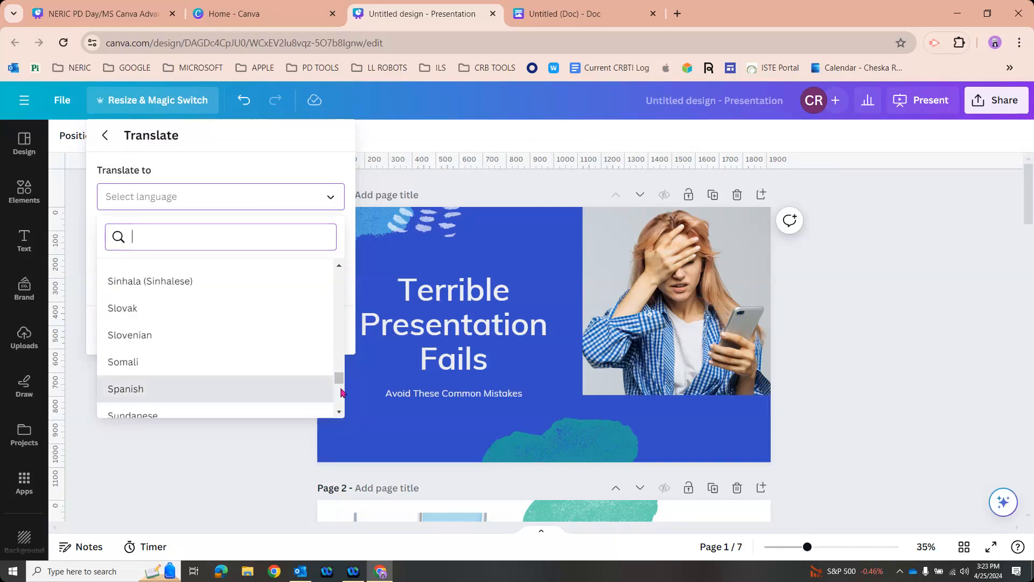
scroll(209, 396, "down", 2)
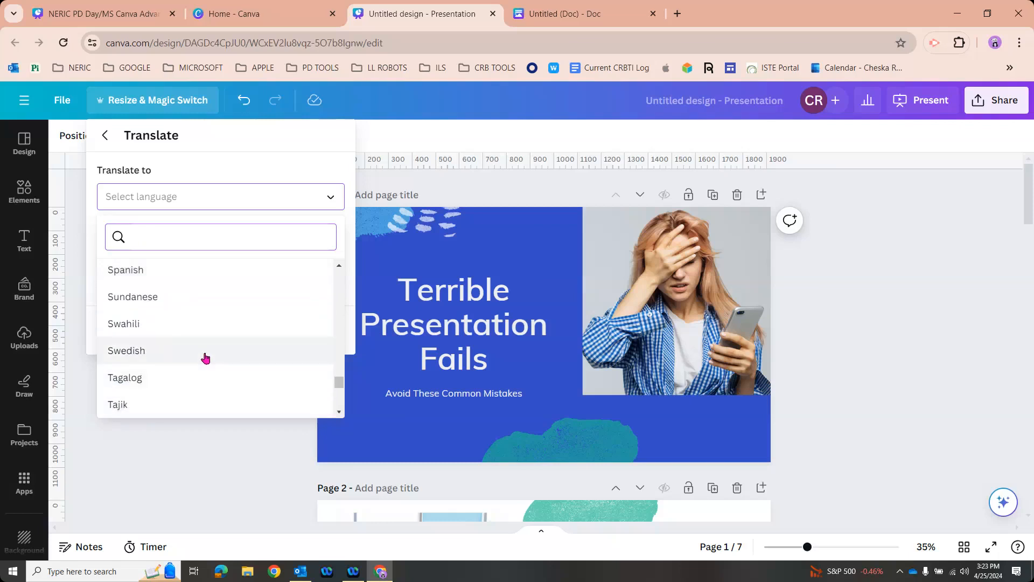
left_click(206, 357)
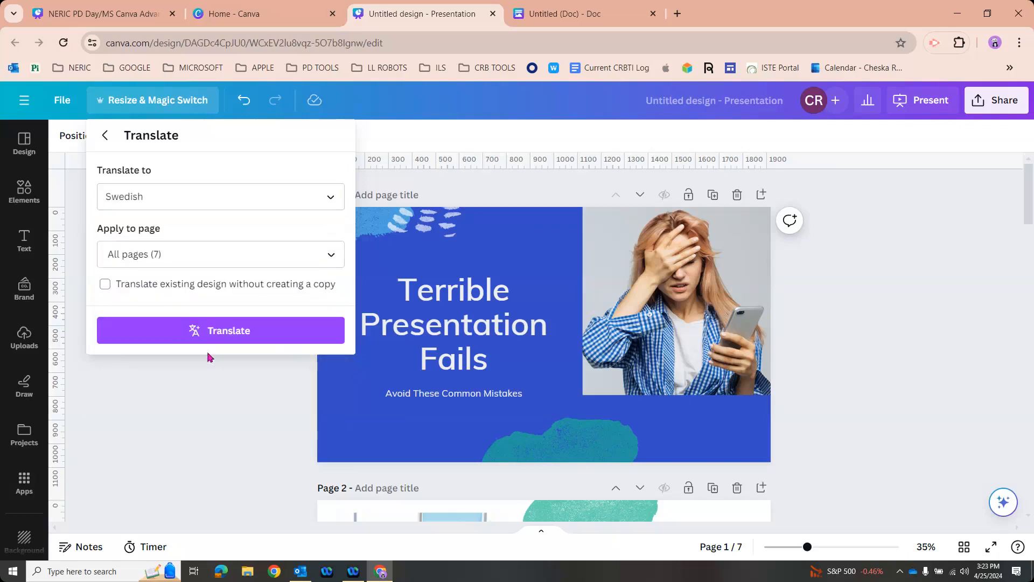
- Translate all 7 pages into a Swedish copy of the presentation and open the copy
left_click(195, 258)
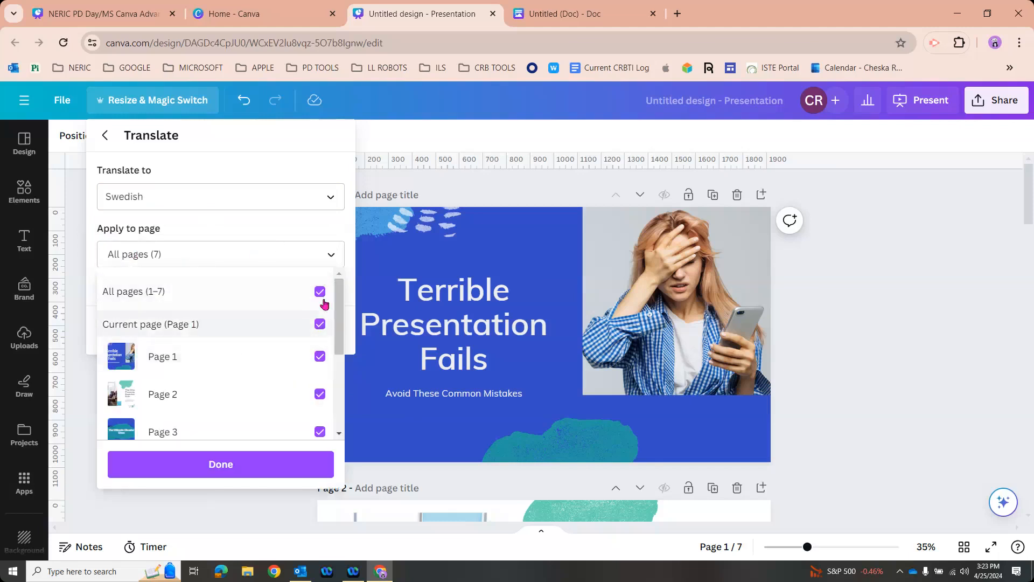
left_click(186, 466)
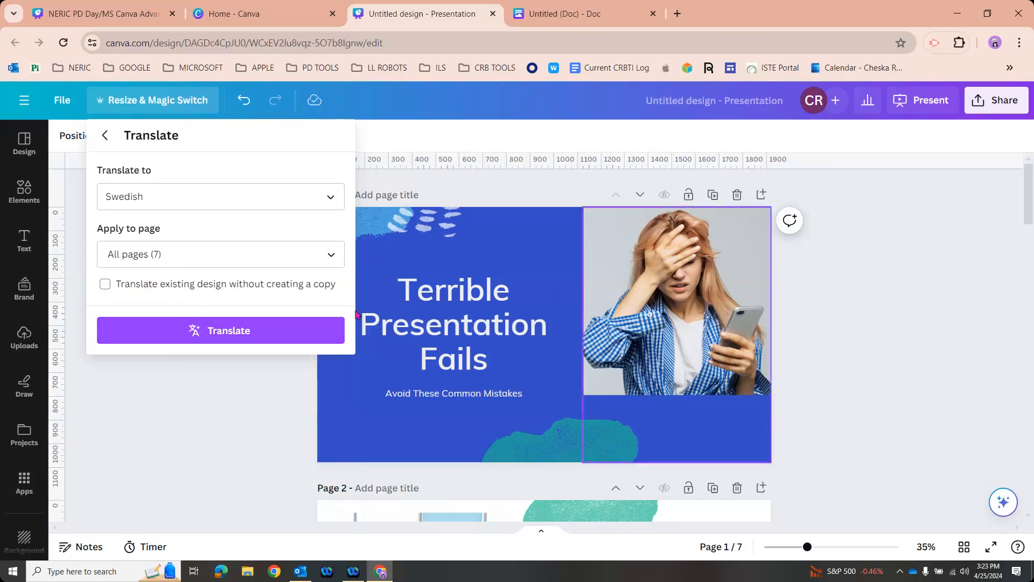
left_click(253, 330)
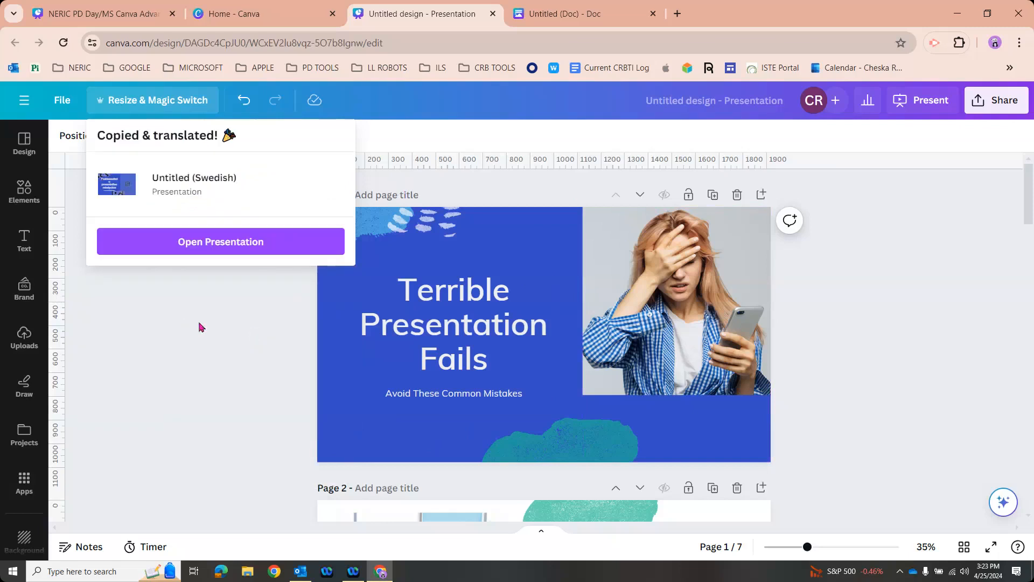
left_click(238, 249)
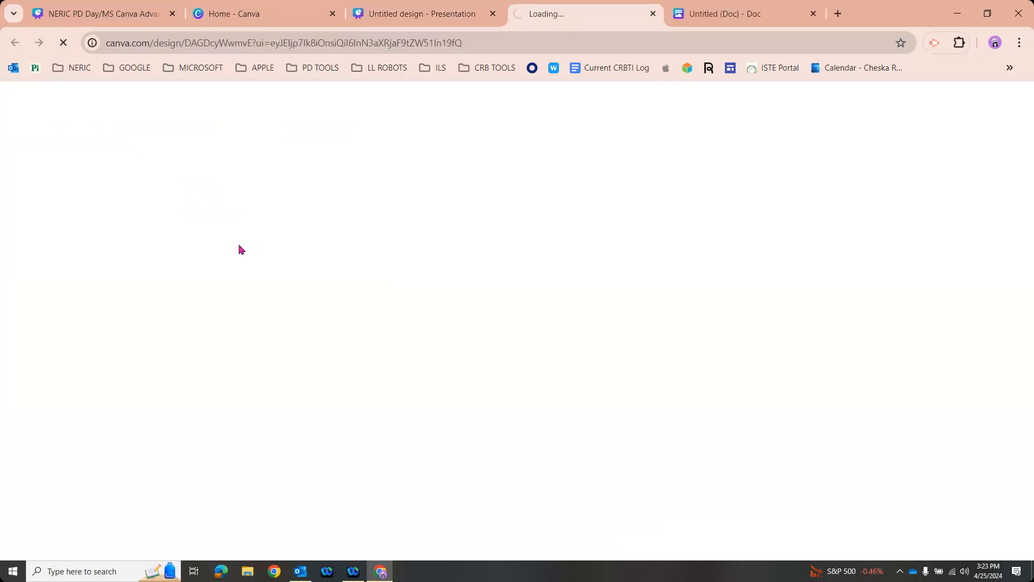
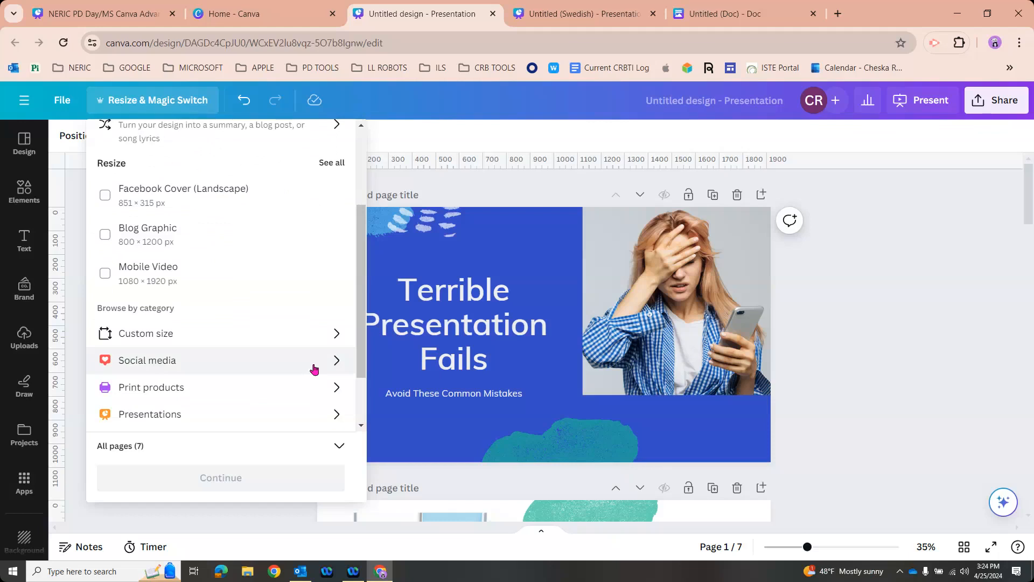
- Review the Magic Switch resize formats and categories for the original presentation, then close them without resizing
scroll(249, 316, "down", 2)
scroll(365, 393, "up", 3)
left_click(867, 321)
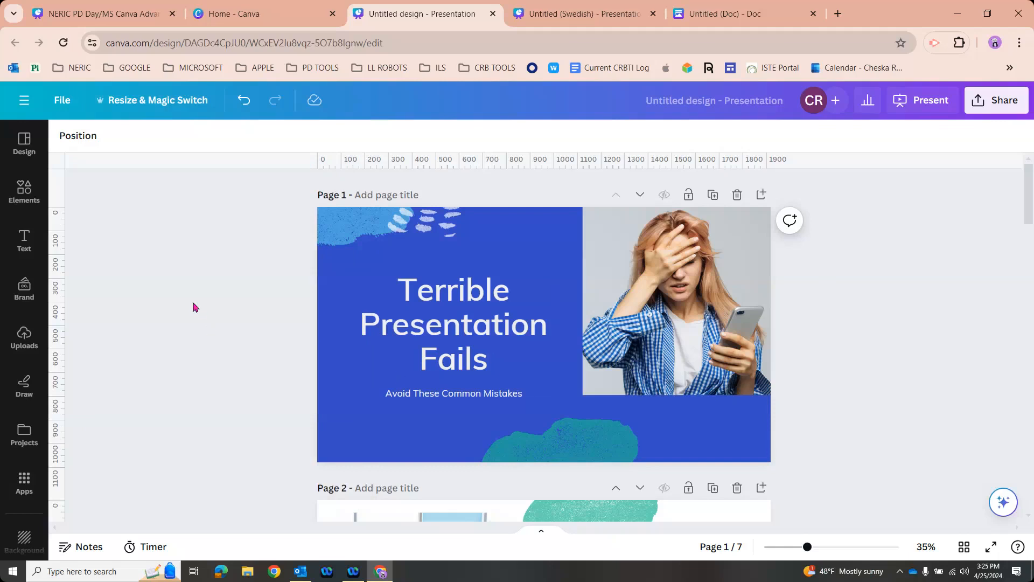
- Check the presentation's design accessibility, review its alternative text issues, and close the check without adding any alt text
left_click(62, 104)
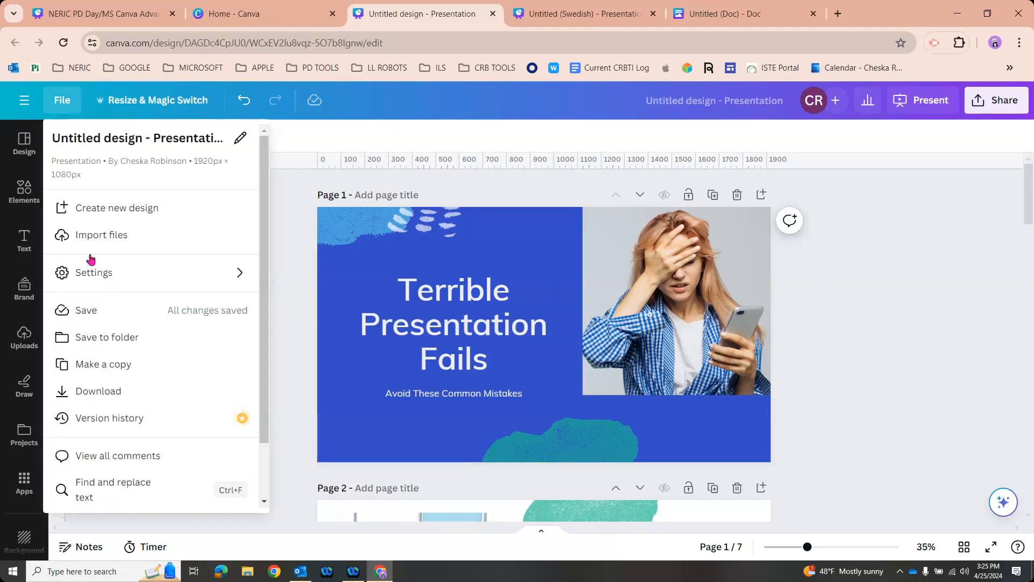
scroll(139, 377, "down", 2)
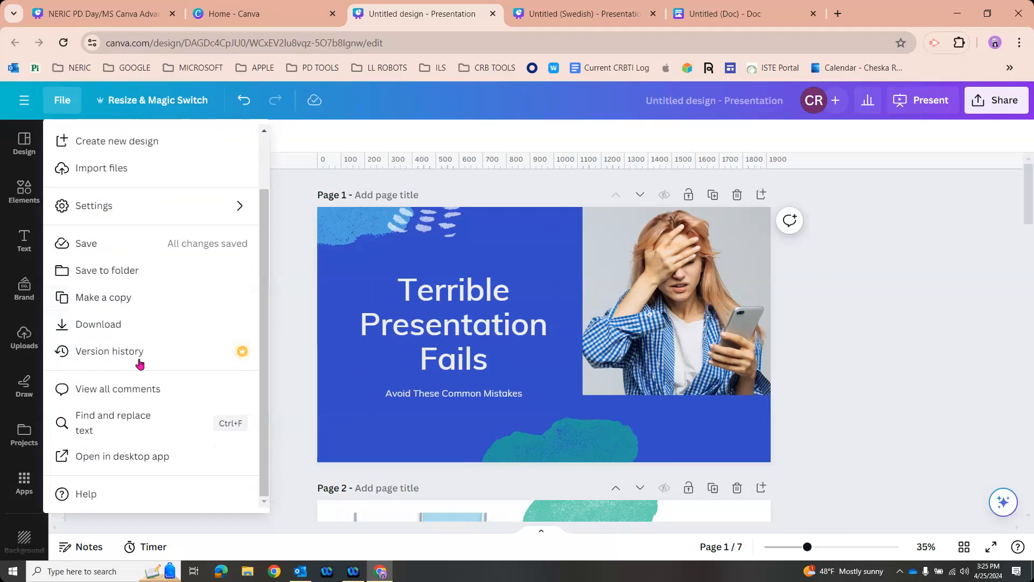
mouse_move(106, 213)
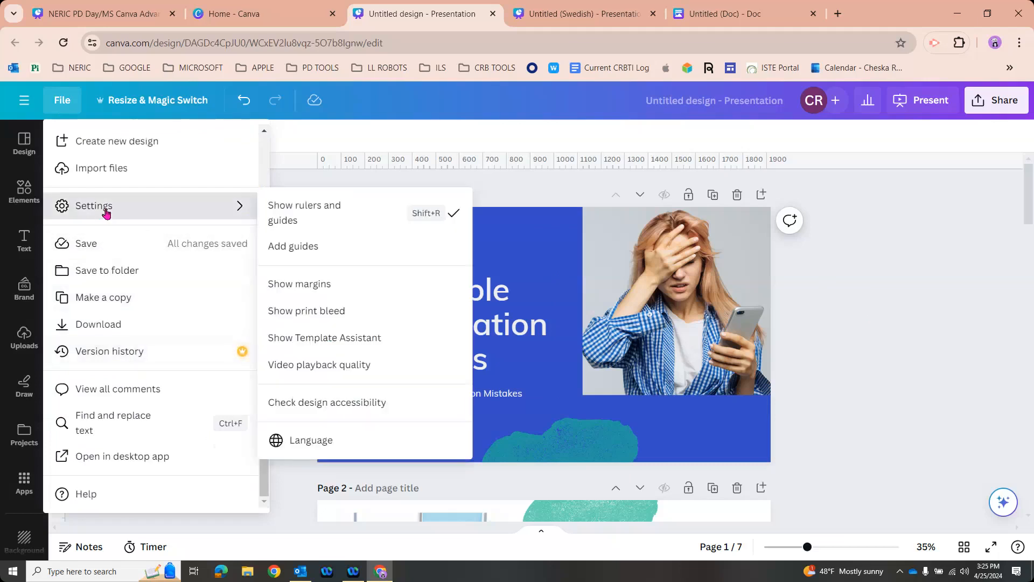
key("ctrl+equal")
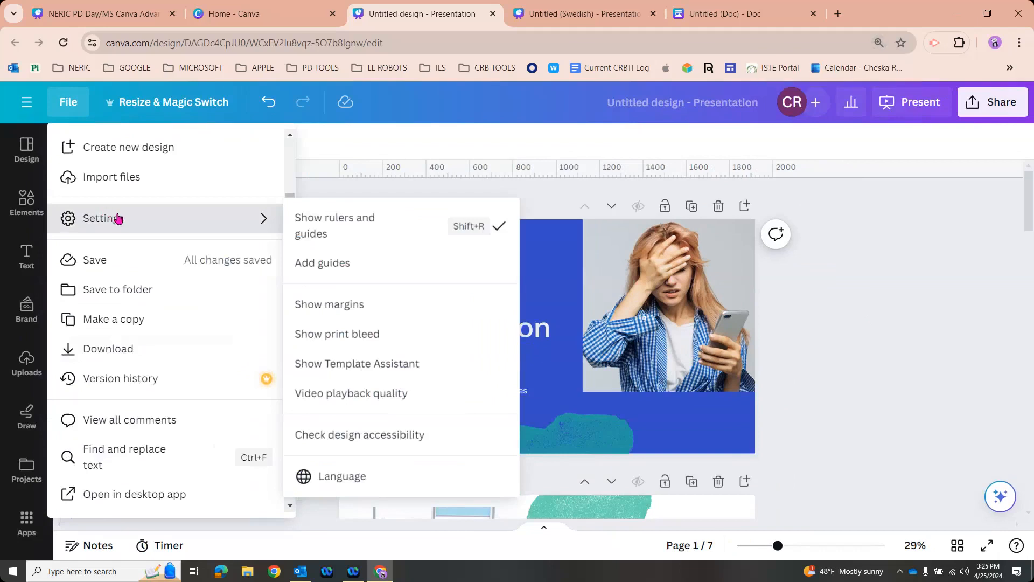
left_click(385, 444)
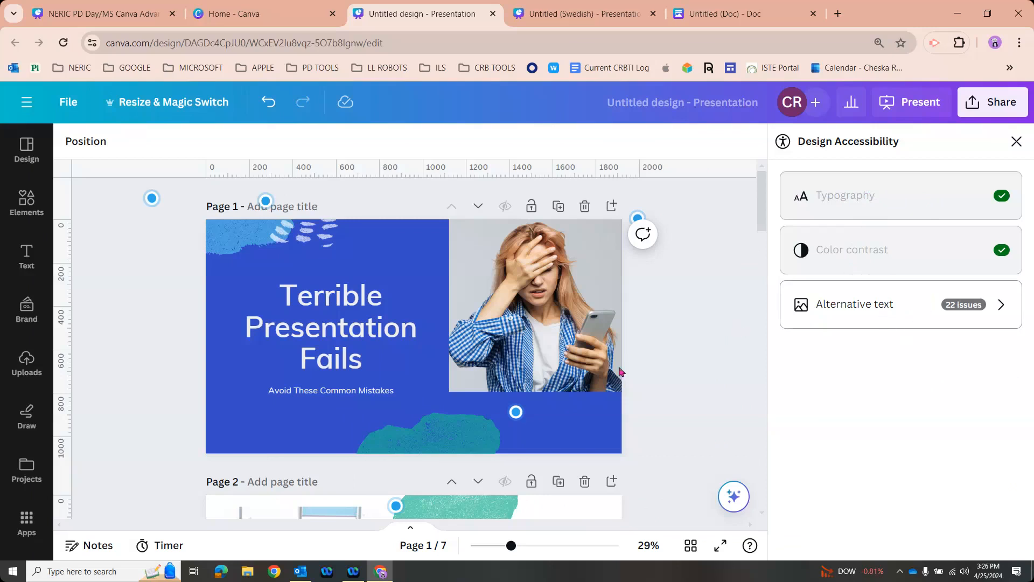
left_click(851, 309)
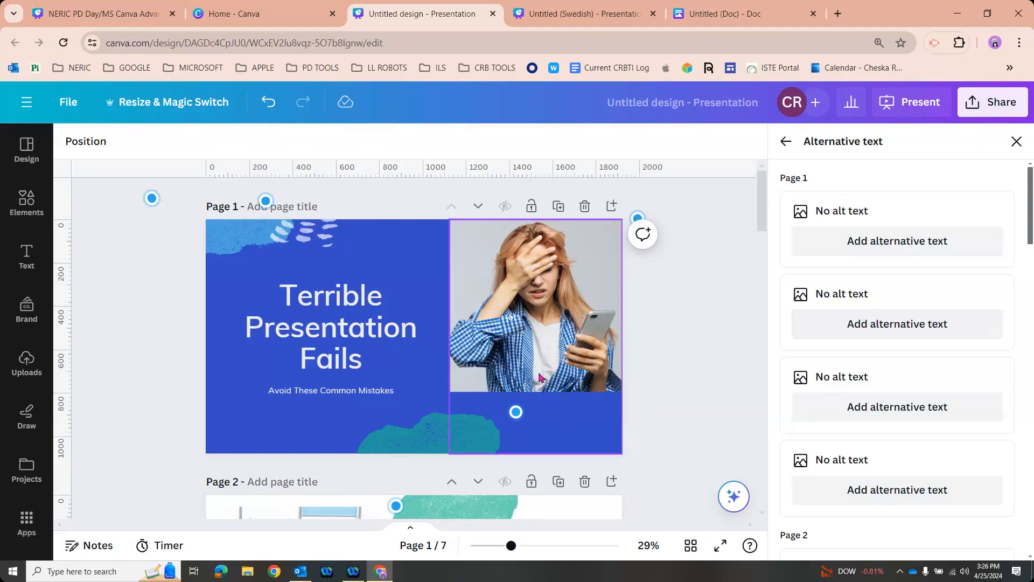
left_click(1016, 143)
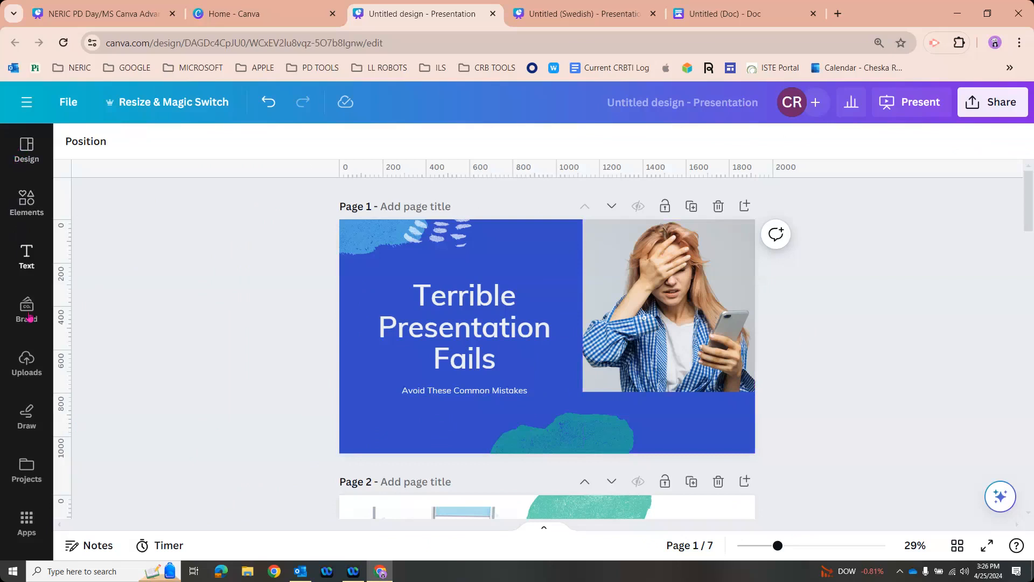
- Browse the featured and trending Canva apps, then show the collection of your own apps
left_click(26, 525)
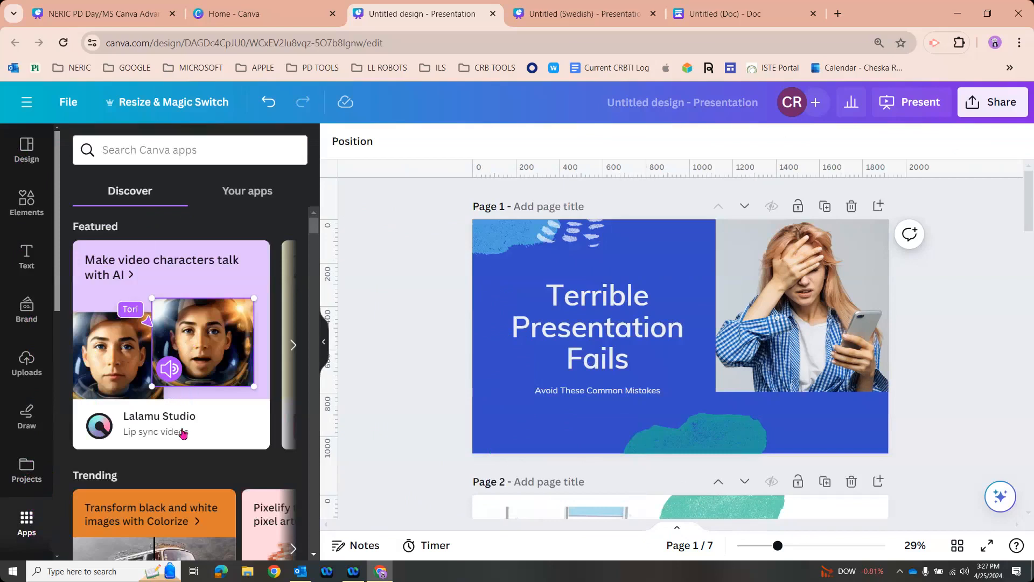
scroll(192, 423, "down", 1)
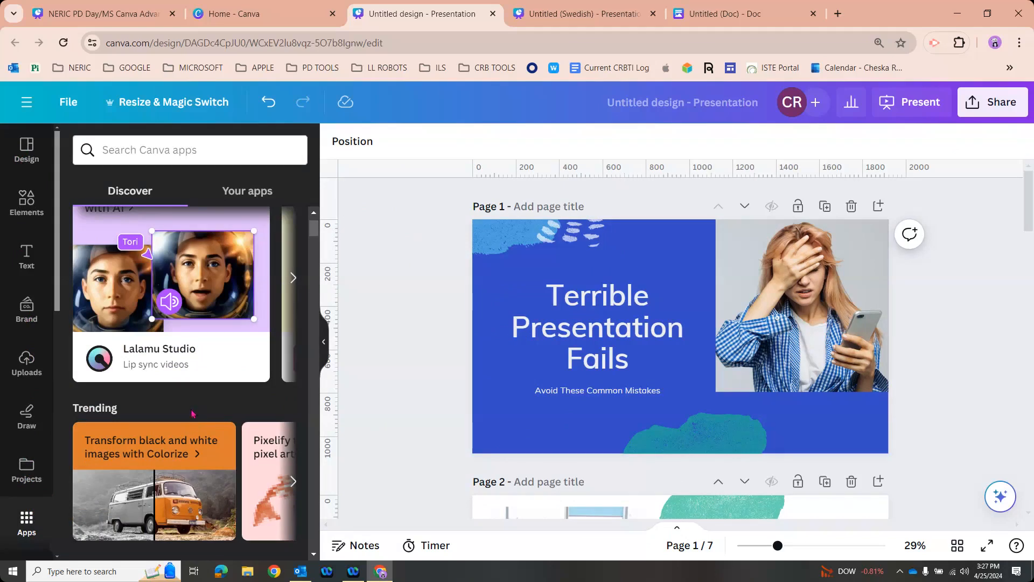
scroll(195, 411, "down", 2)
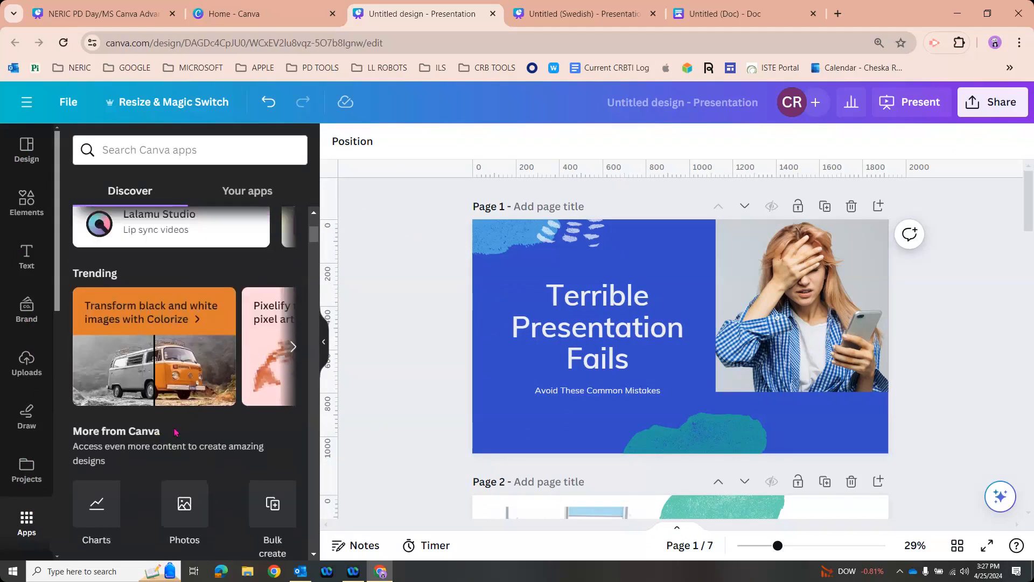
scroll(174, 433, "down", 1)
scroll(231, 455, "up", 4)
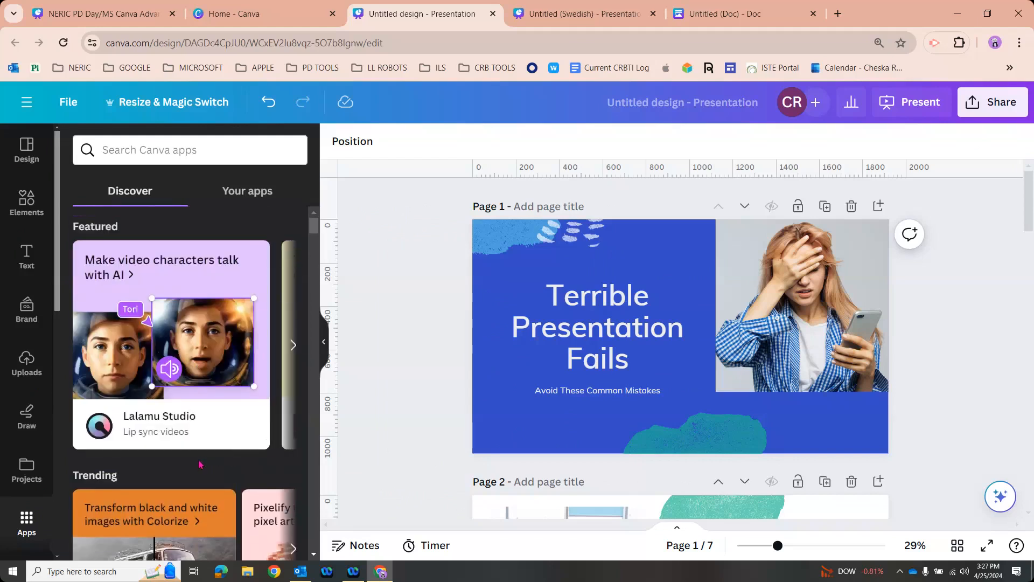
left_click(233, 199)
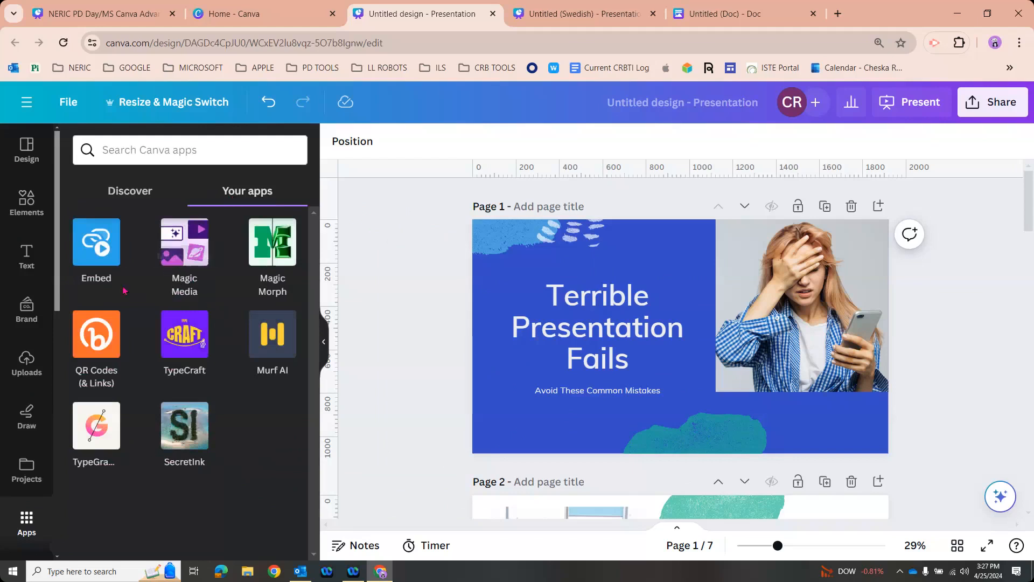
- Add a blank page after page 1 and describe a Magic Media image as "raining cats and dogs"
left_click(186, 253)
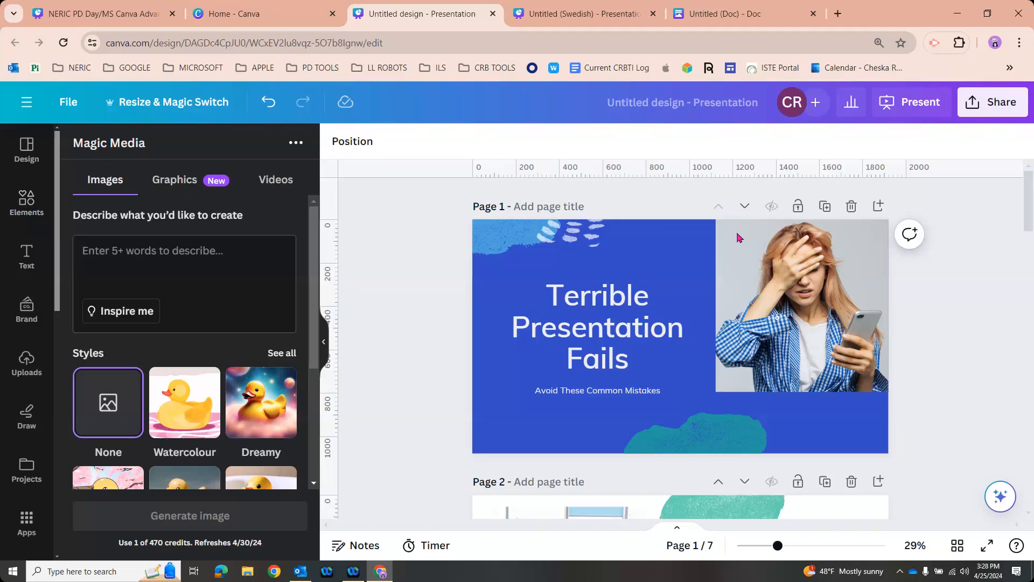
left_click(880, 207)
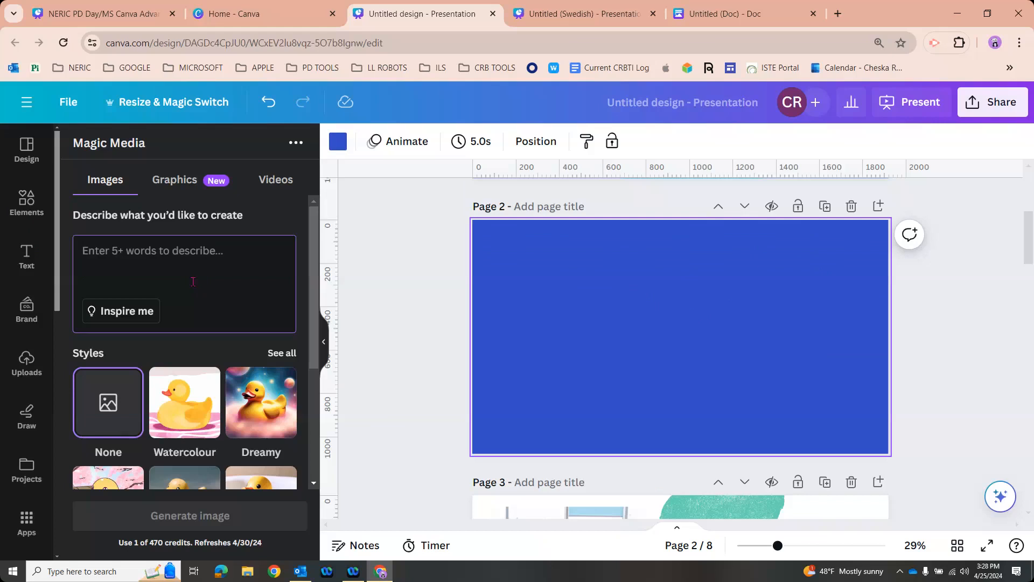
type("raining ")
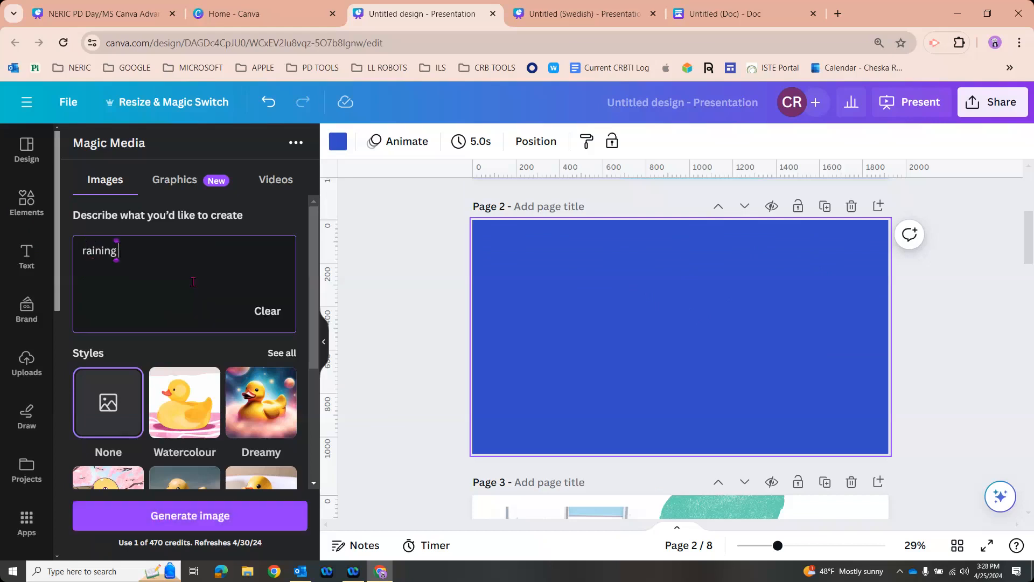
type("cats and gods")
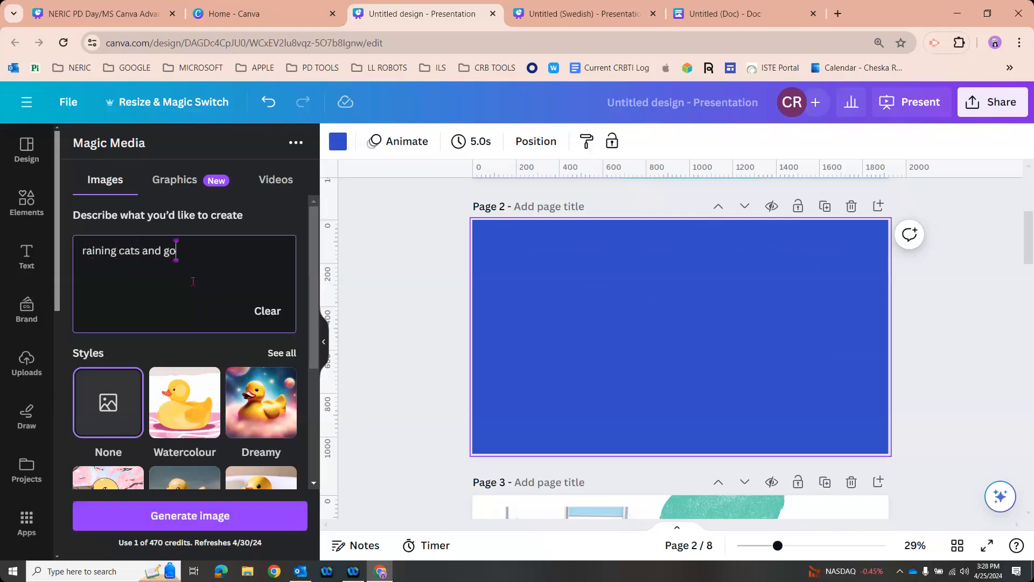
key("BackSpace")
key("BackSpace")
key("BackSpace")
key("BackSpace")
type("dogs")
- Review the Magic Media styles and aspect ratios, choose the Dreamy style, and generate the images
scroll(312, 364, "down", 2)
scroll(312, 363, "down", 1)
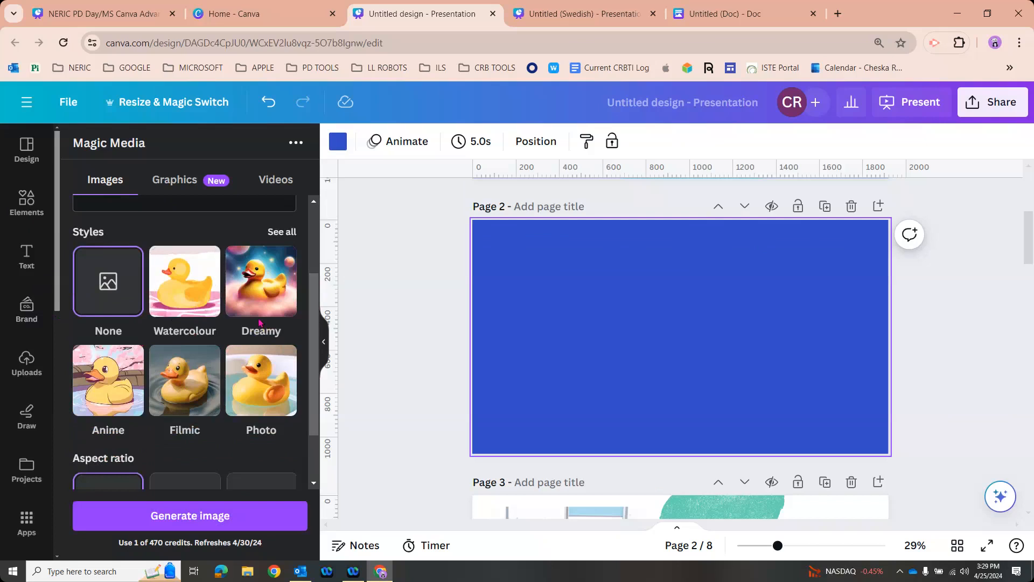
scroll(311, 324, "down", 1)
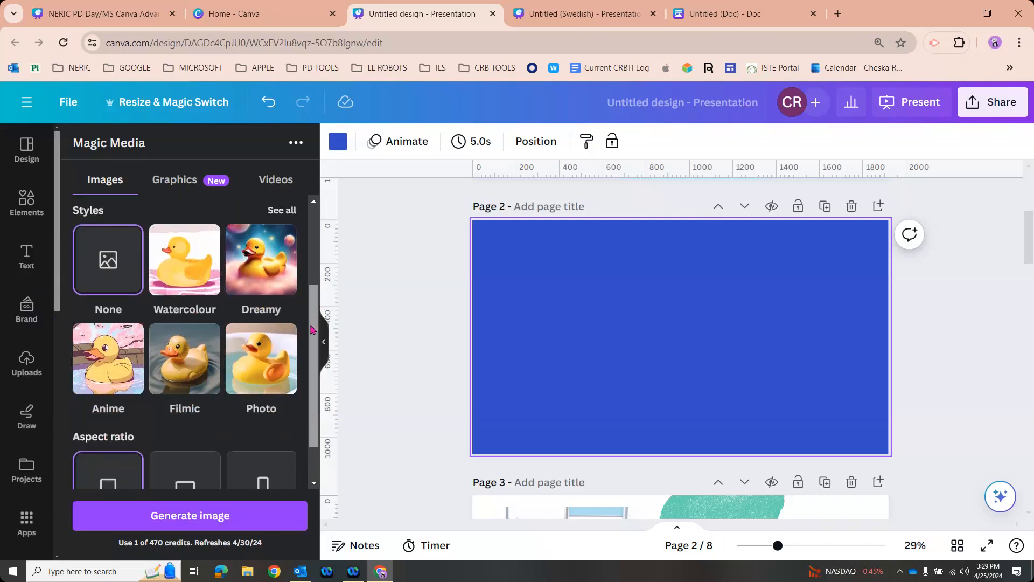
scroll(311, 336, "down", 2)
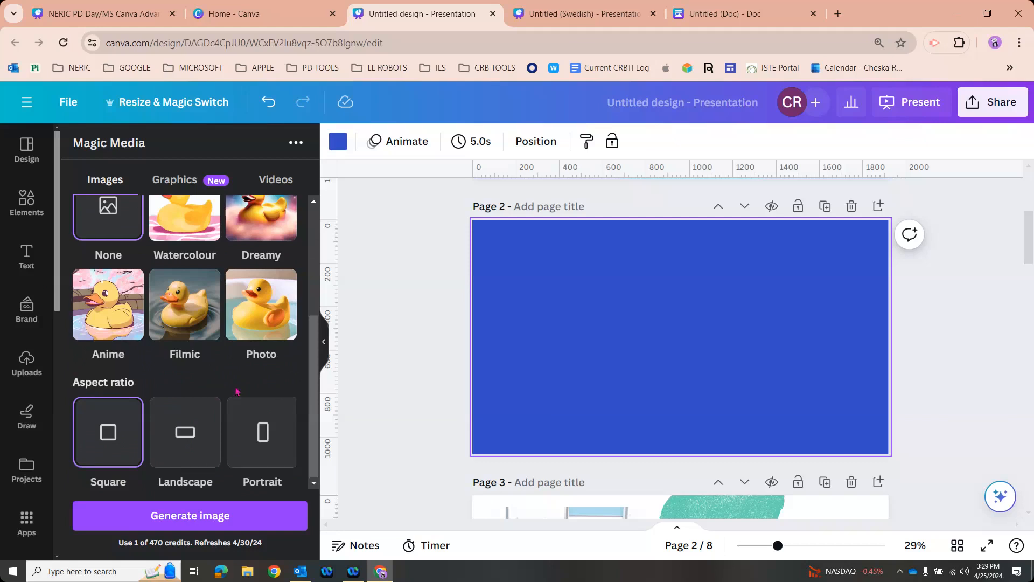
scroll(238, 385, "up", 3)
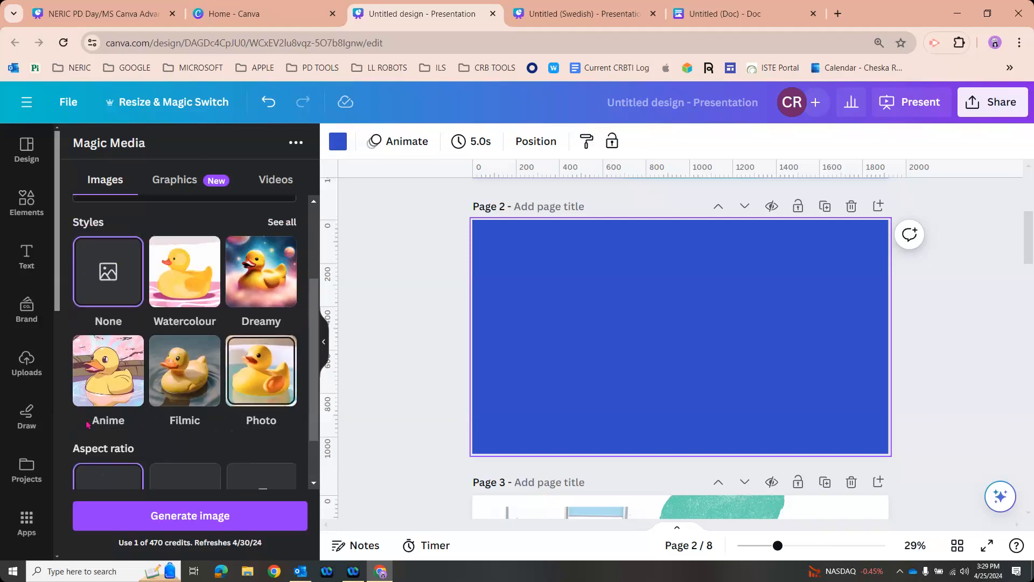
left_click(273, 225)
left_click_drag(314, 308, 311, 385)
left_click(205, 401)
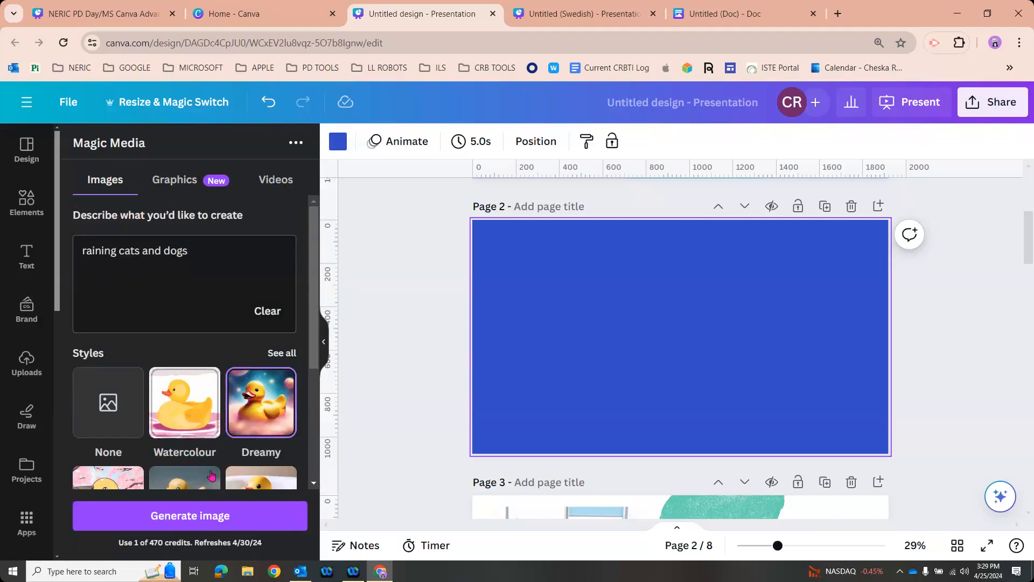
left_click(202, 522)
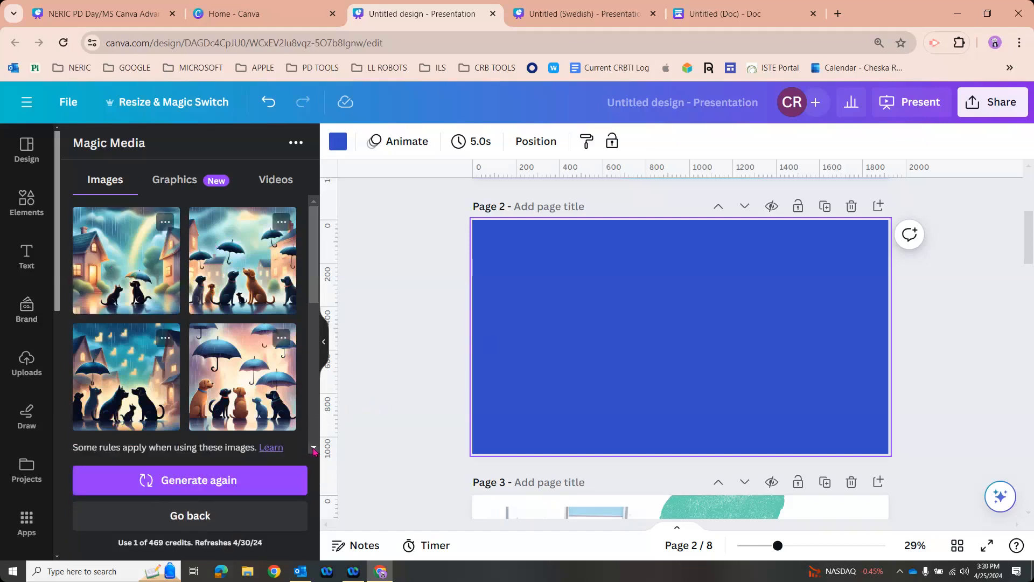
- Go back to the image description and generate new images of "crying over spilled milk" with the style None
left_click(238, 513)
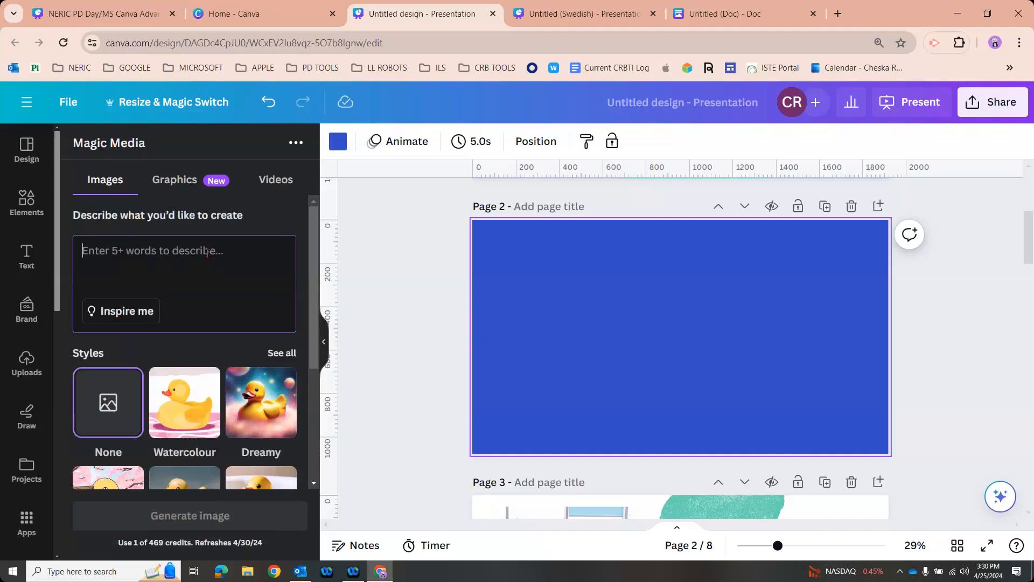
type("cr")
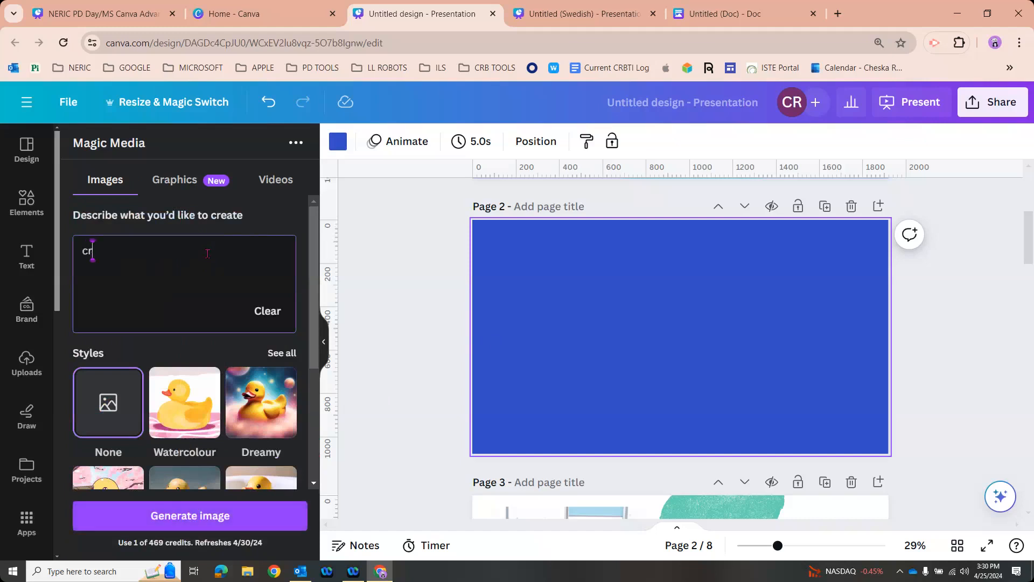
type("ying over spilled milk")
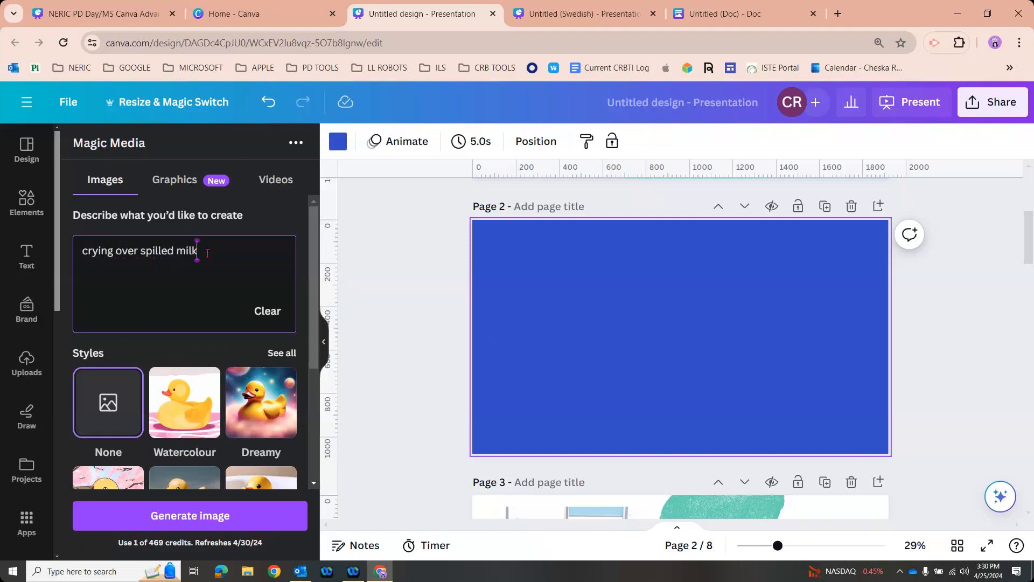
left_click(114, 409)
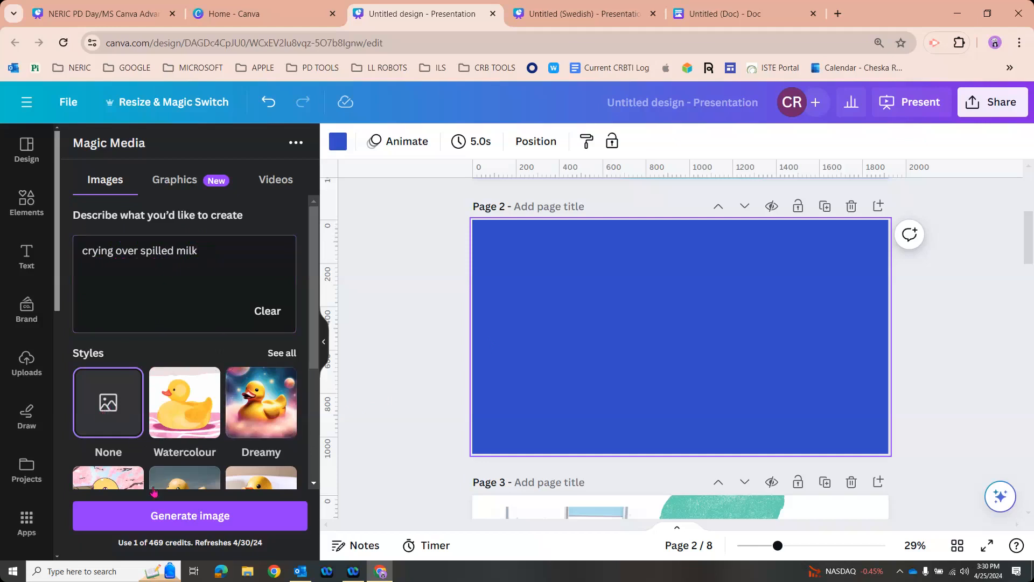
left_click(159, 518)
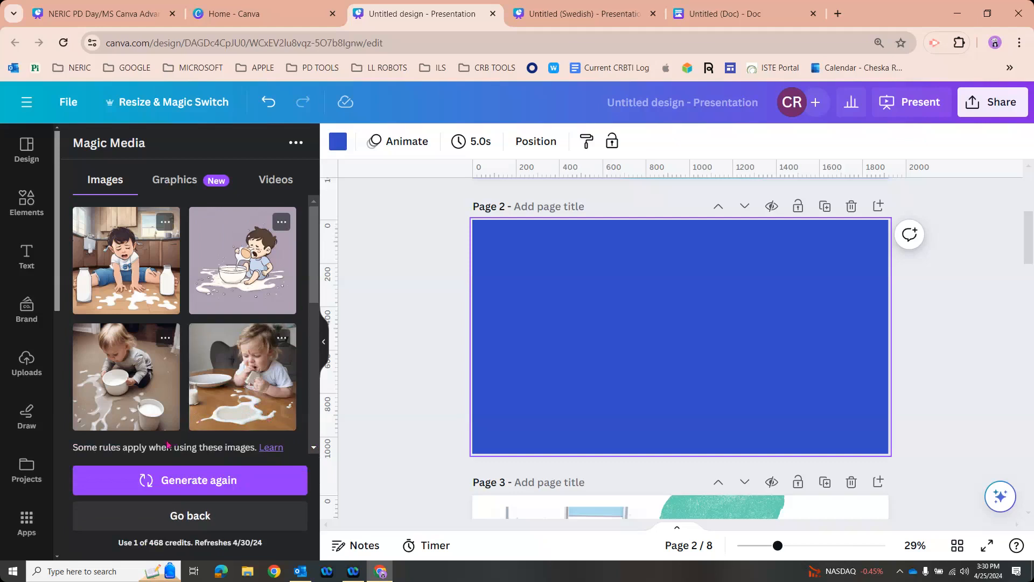
- Place the generated image of the toddler holding a bowl of milk on page 2 and look through the uploaded images
left_click(141, 391)
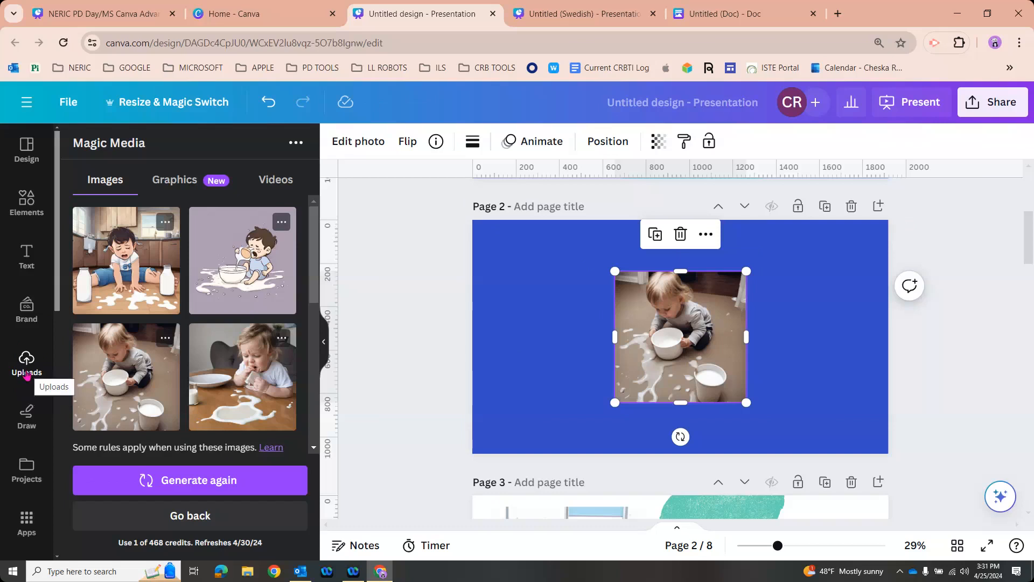
left_click(26, 372)
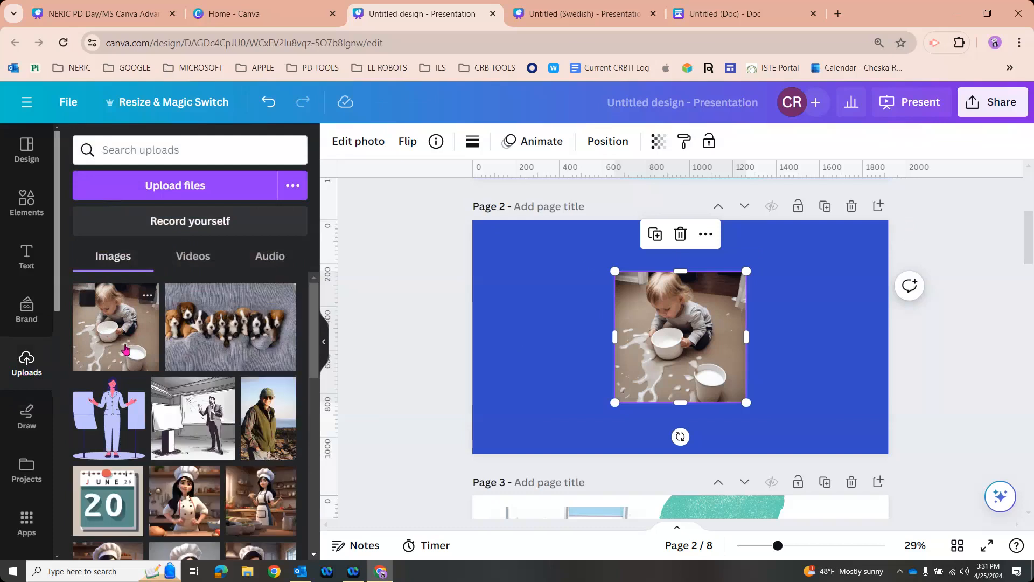
scroll(215, 445, "down", 1)
scroll(215, 444, "down", 2)
scroll(214, 444, "up", 4)
left_click(356, 366)
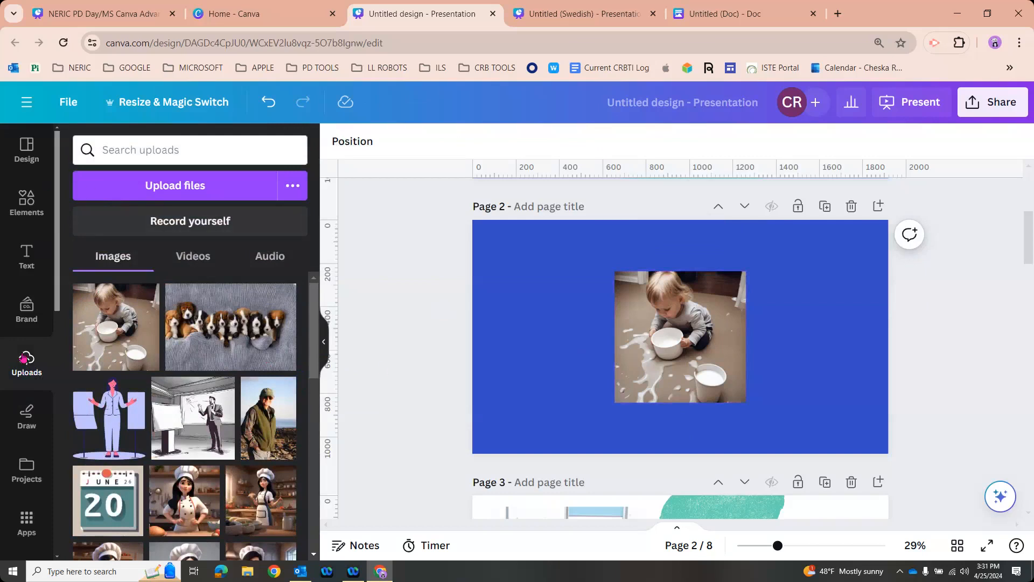
- Add a blank page after page 2 and open Magic Media's video generator
left_click(29, 531)
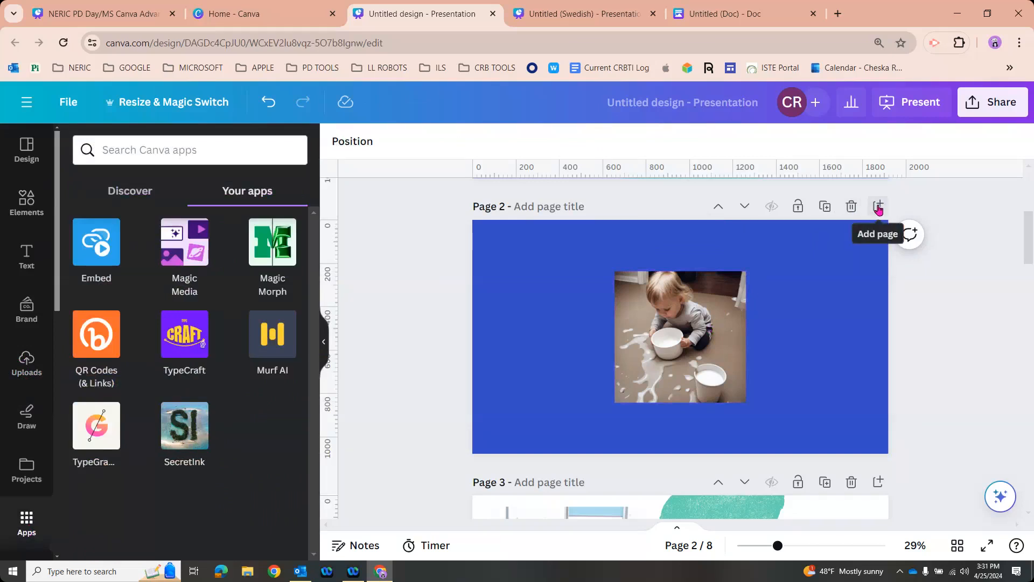
left_click(878, 209)
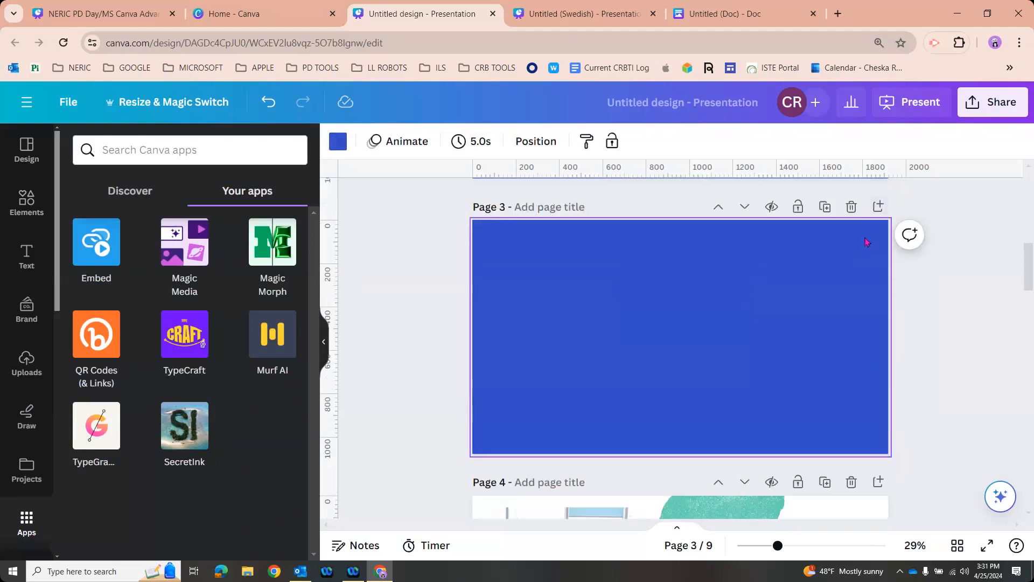
left_click(192, 251)
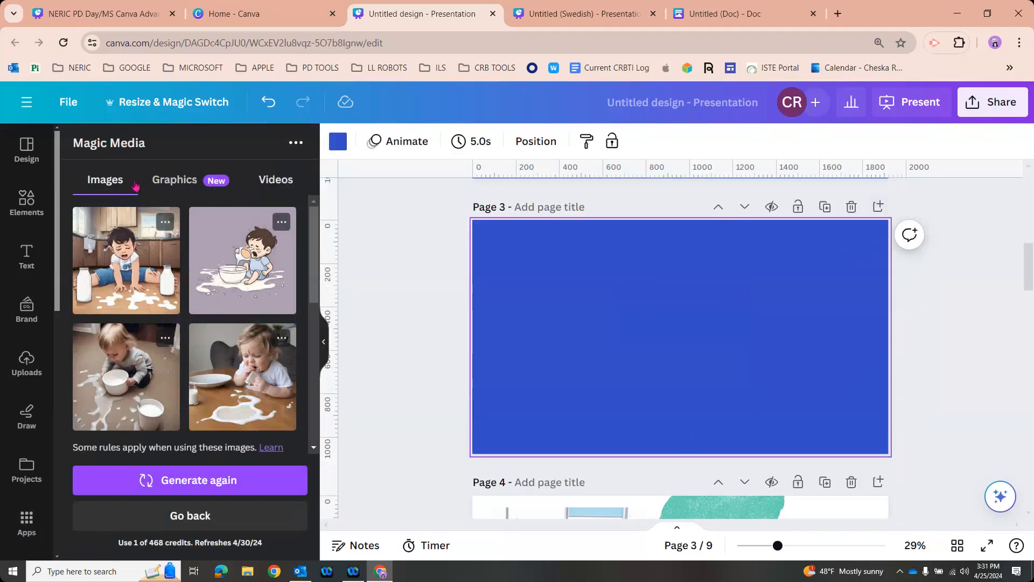
left_click(275, 181)
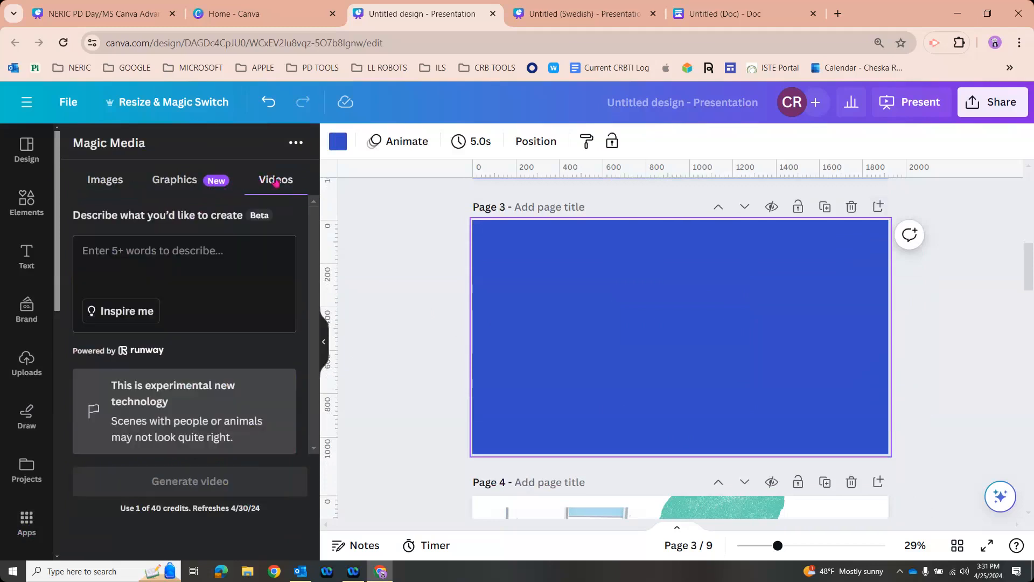
- Generate a Magic Media video of "butterfly landing on a flower" and place it on page 3
left_click(232, 258)
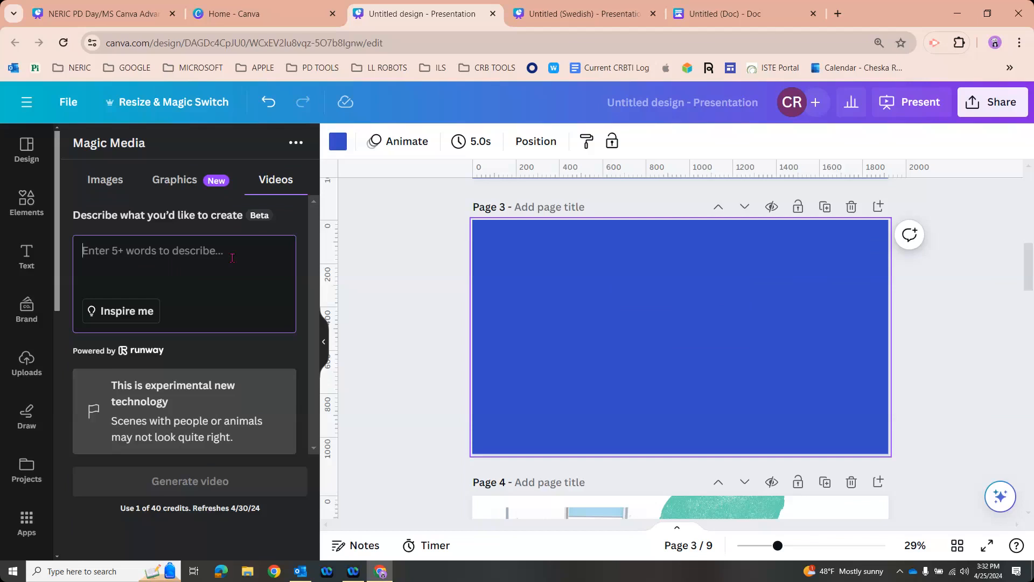
type("but")
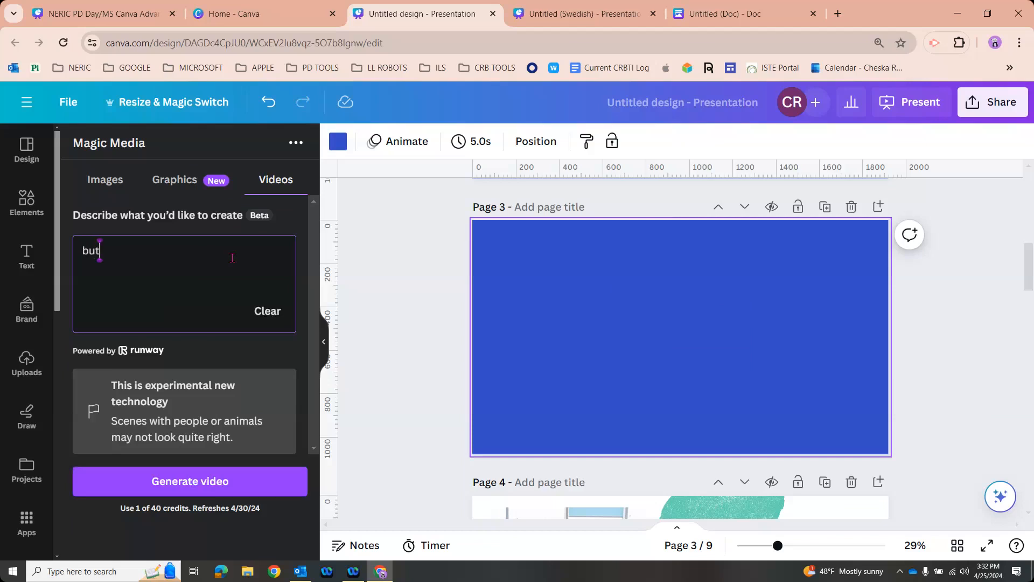
type("terfly landing on a flowert")
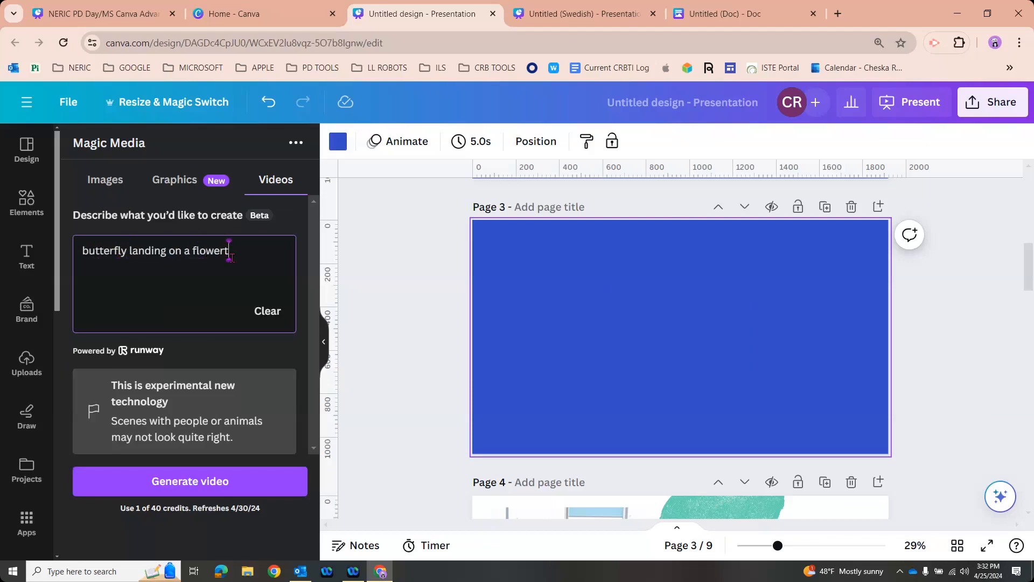
key("BackSpace")
left_click(210, 481)
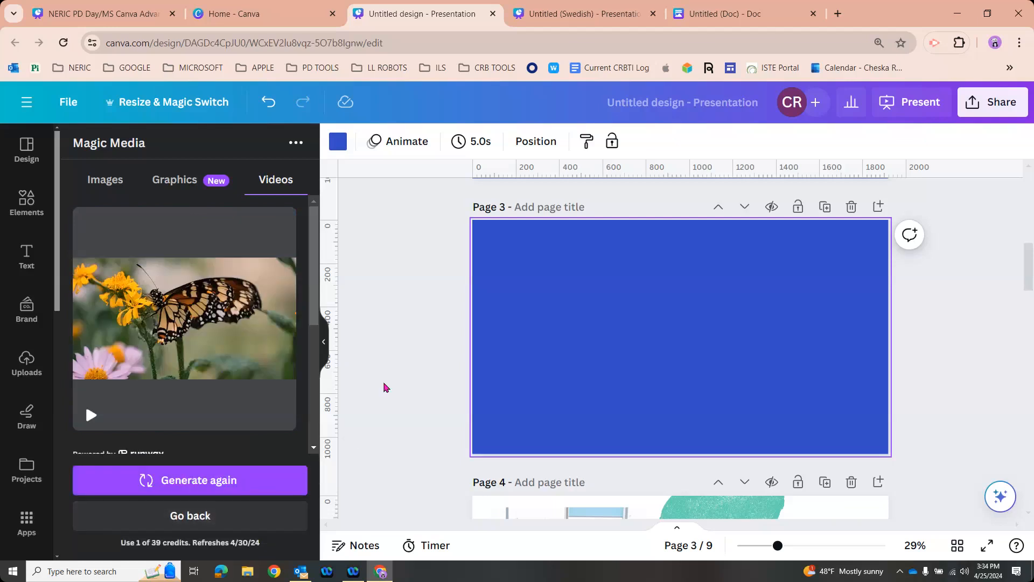
left_click(224, 327)
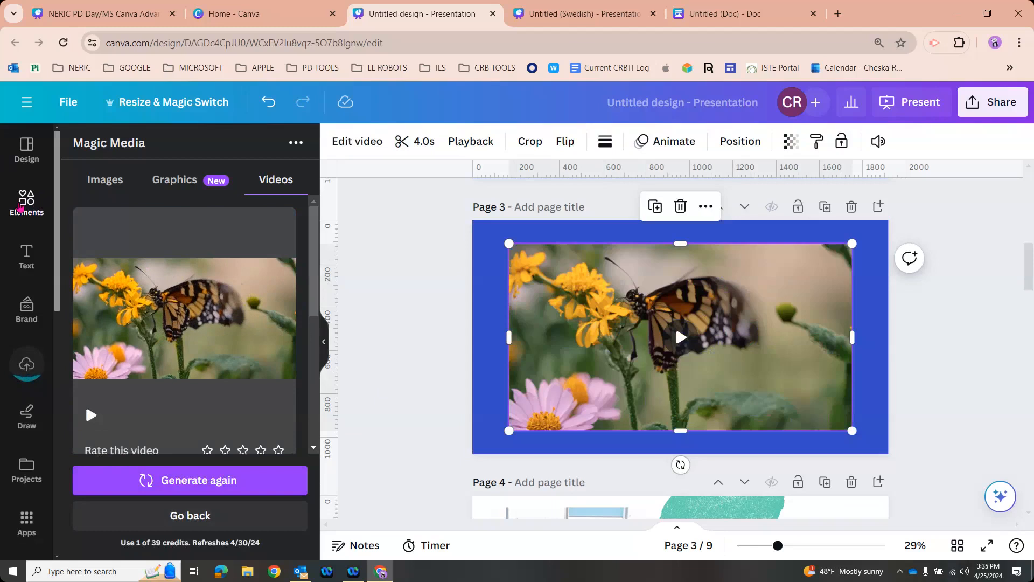
- Clear the recent searches from the element search
left_click(20, 208)
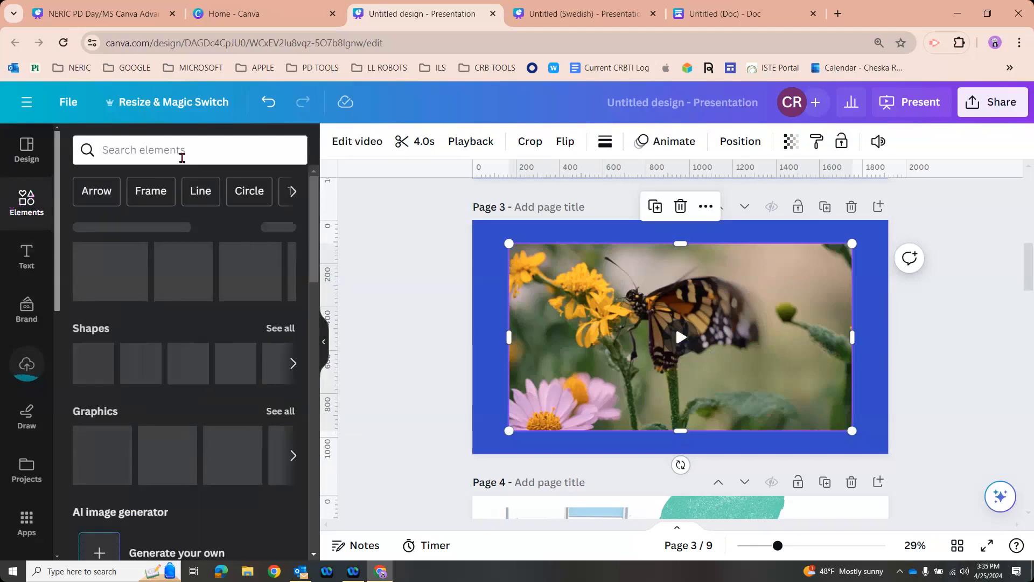
left_click(182, 158)
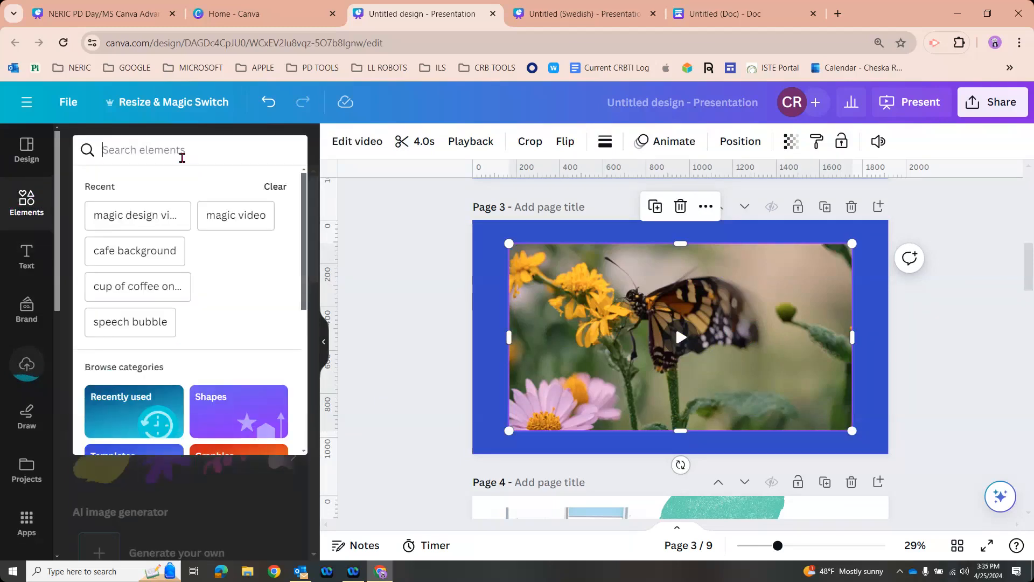
left_click(274, 186)
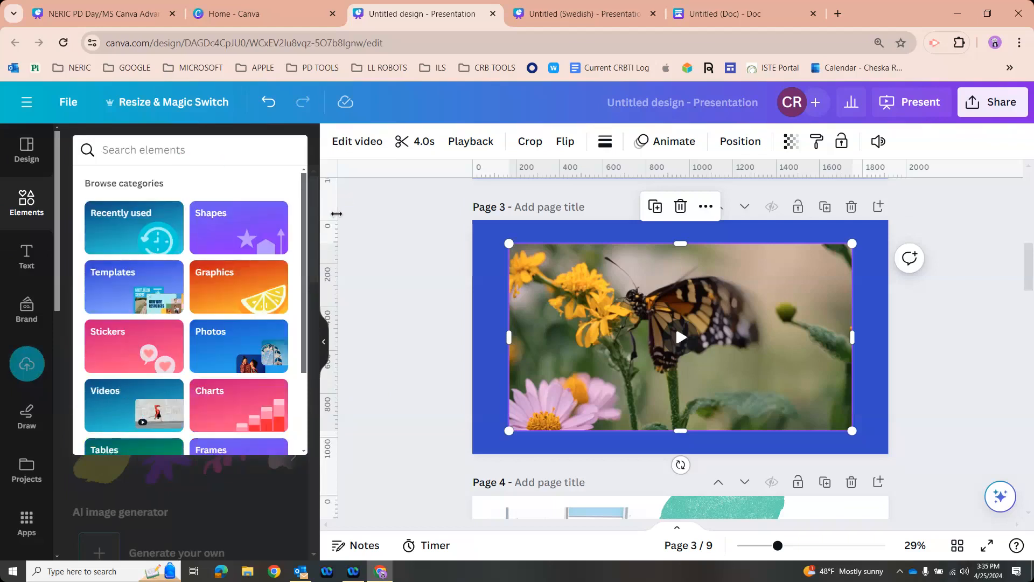
left_click(356, 217)
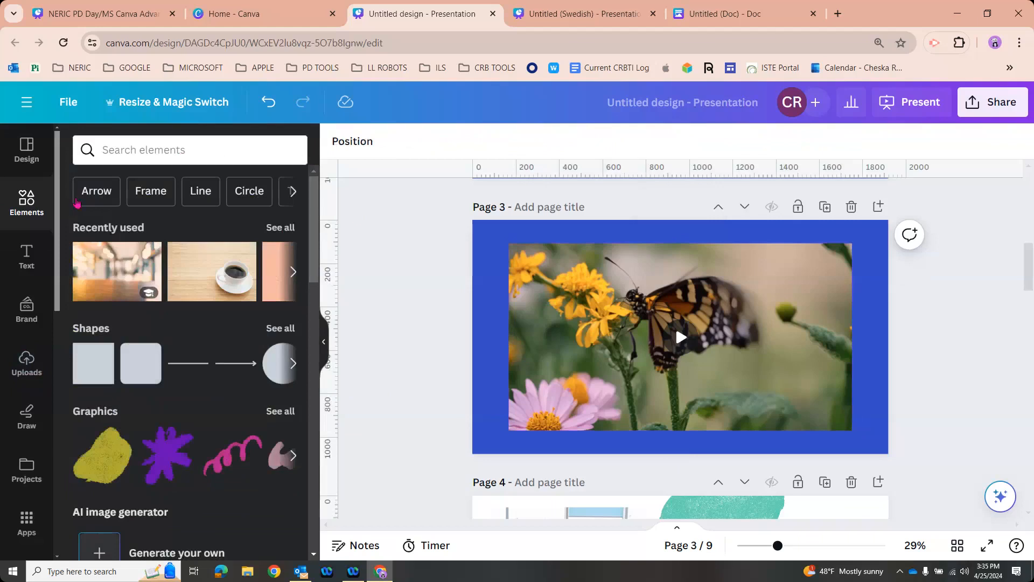
left_click(110, 153)
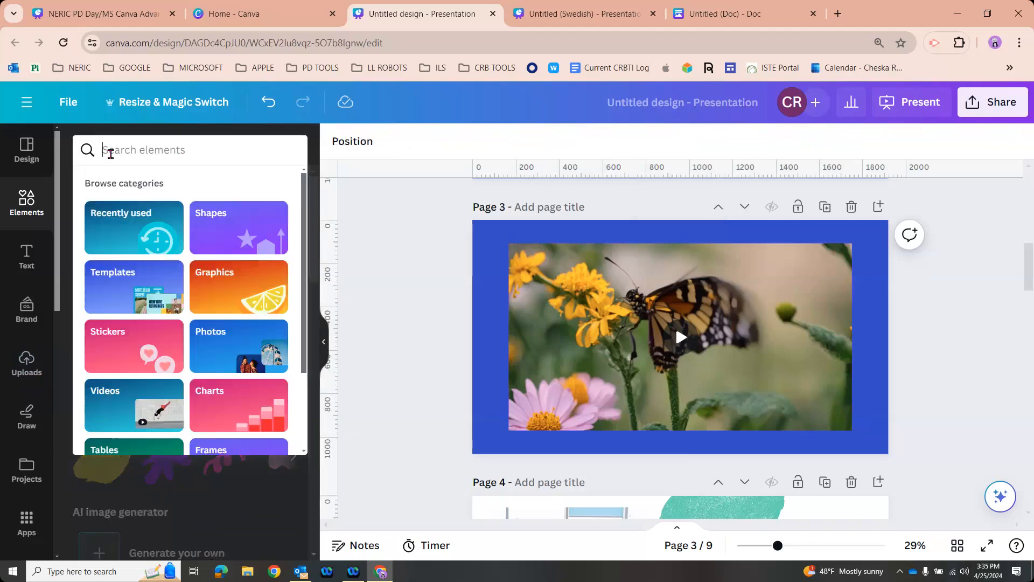
left_click(438, 226)
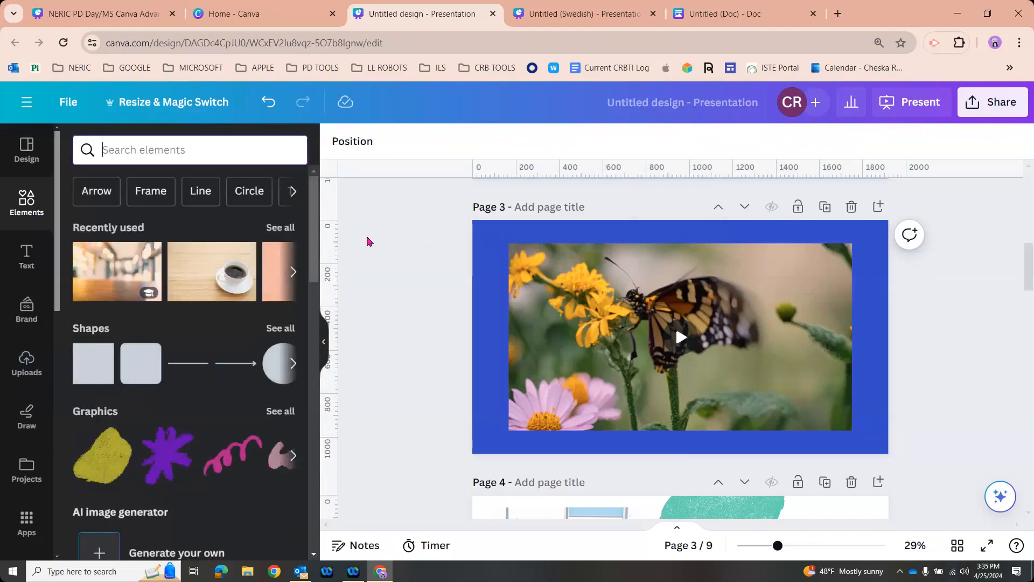
type("graphics")
key("BackSpace")
key("BackSpace")
key("BackSpace")
key("BackSpace")
key("BackSpace")
key("BackSpace")
key("BackSpace")
key("BackSpace")
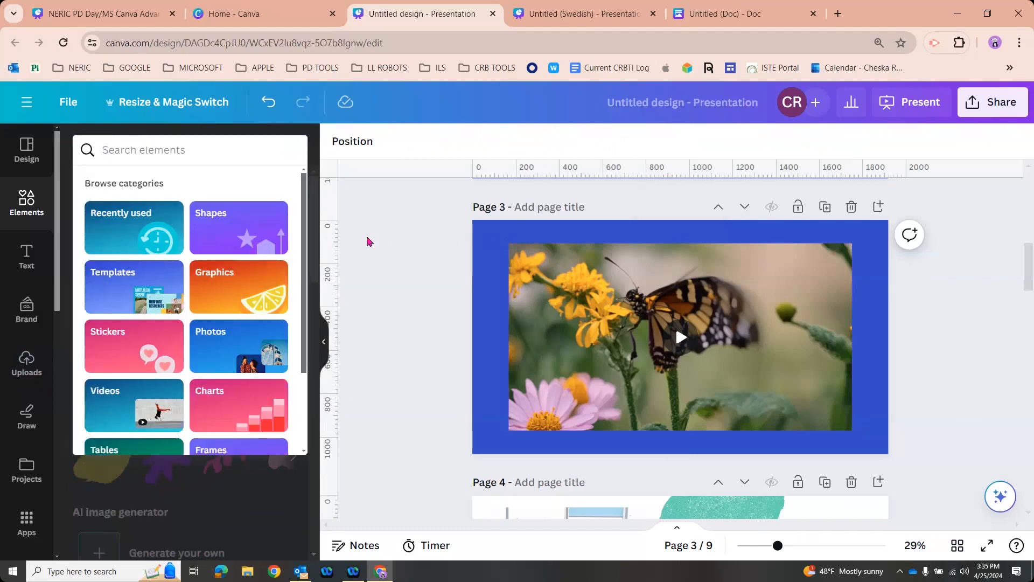
- Search the elements for "butterfly" and look through the available result categories up to Charts
type("butterfly")
key("Return")
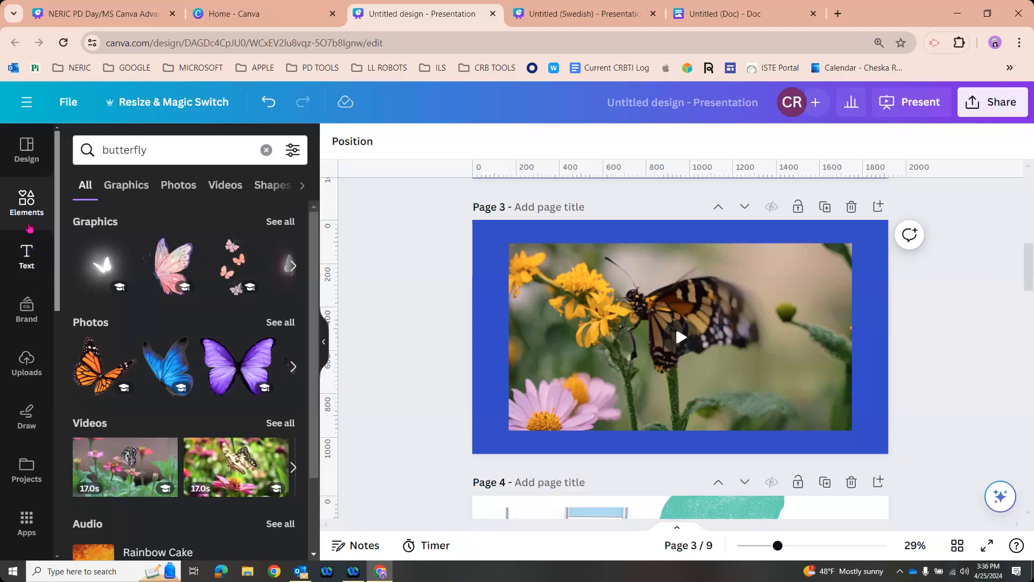
left_click(302, 185)
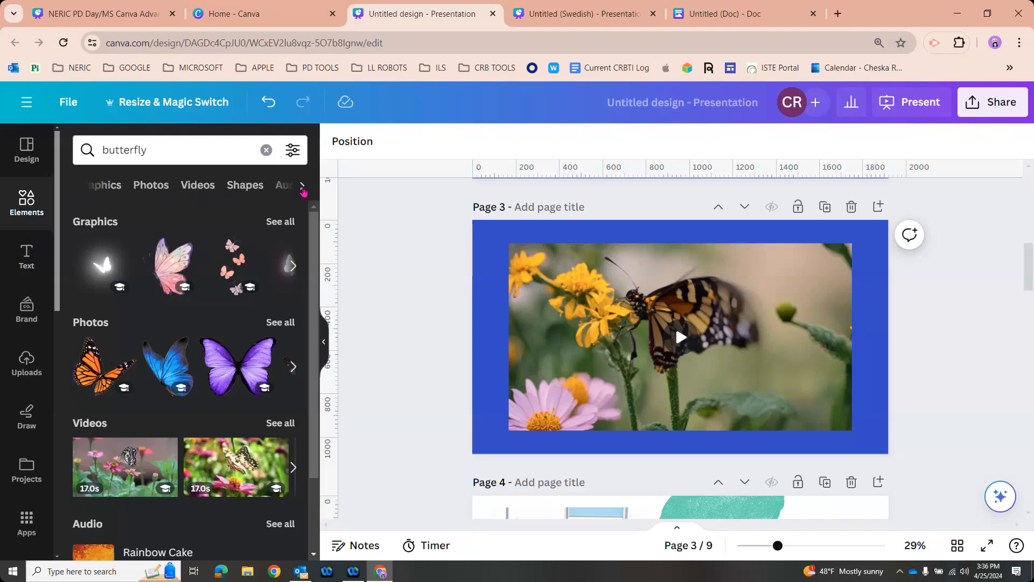
left_click(303, 185)
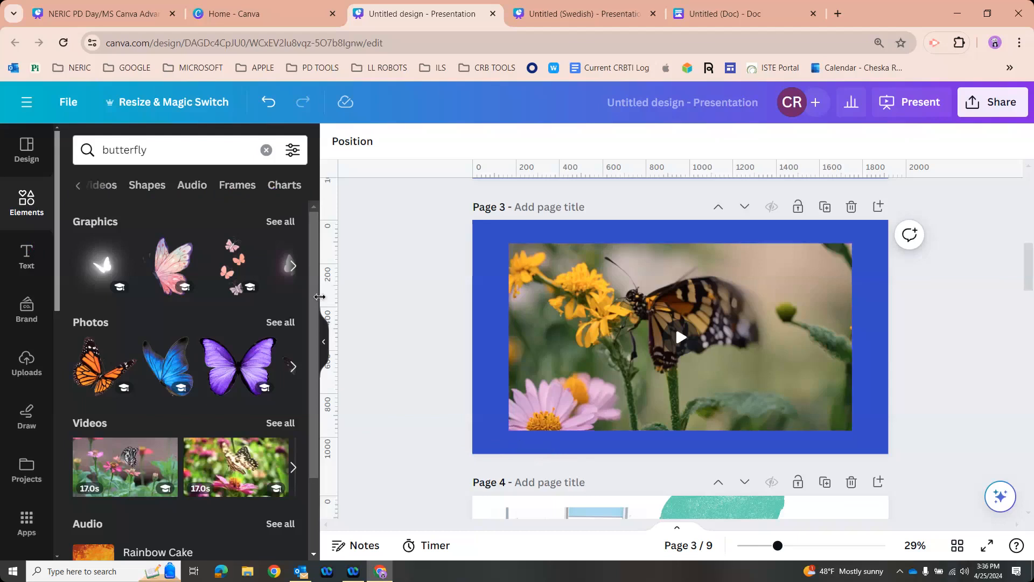
- Collapse the elements panel beside page 3 and close the Swedish presentation and the Doc copy
left_click(322, 349)
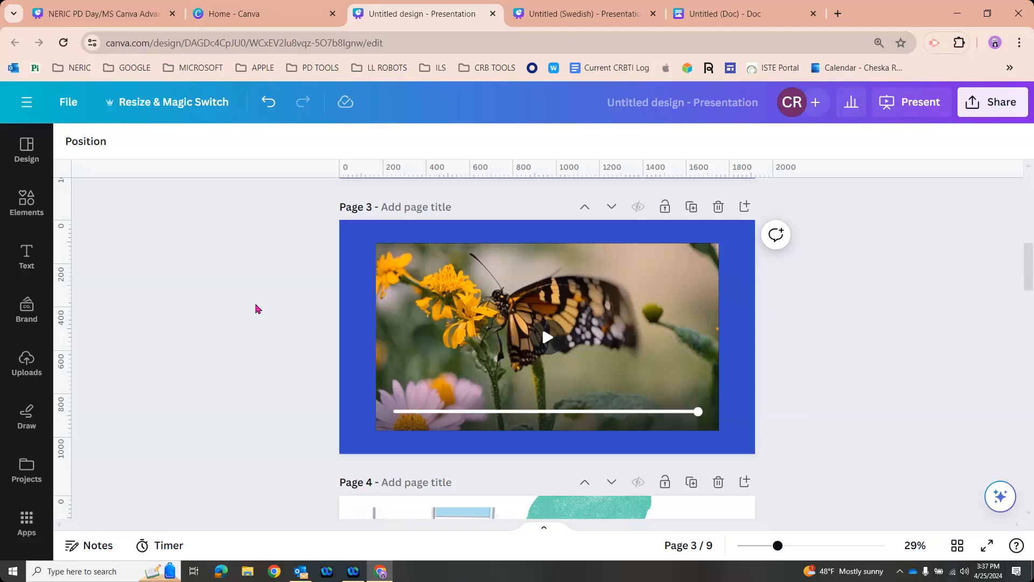
scroll(227, 323, "up", 4)
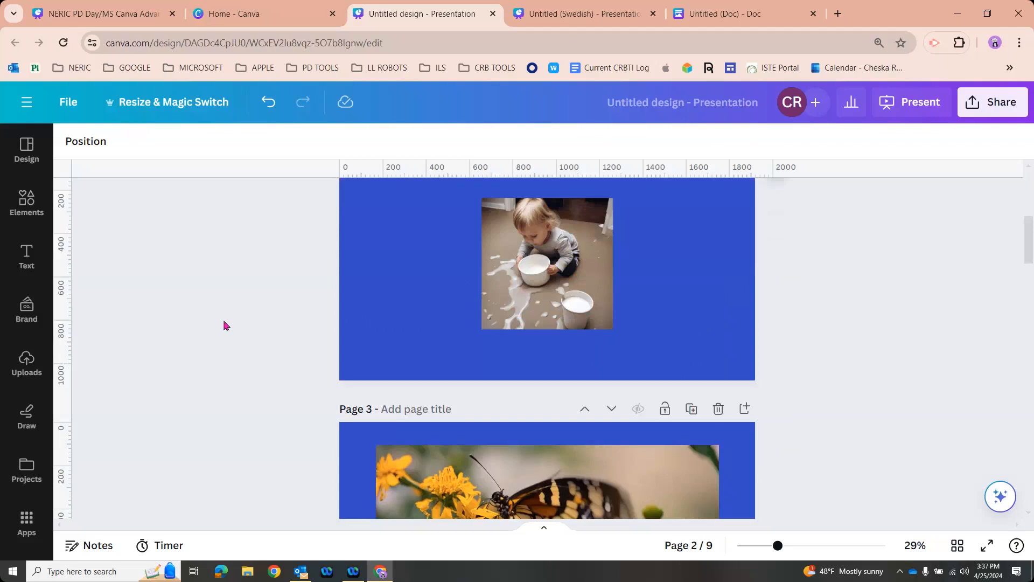
left_click(652, 13)
left_click(653, 14)
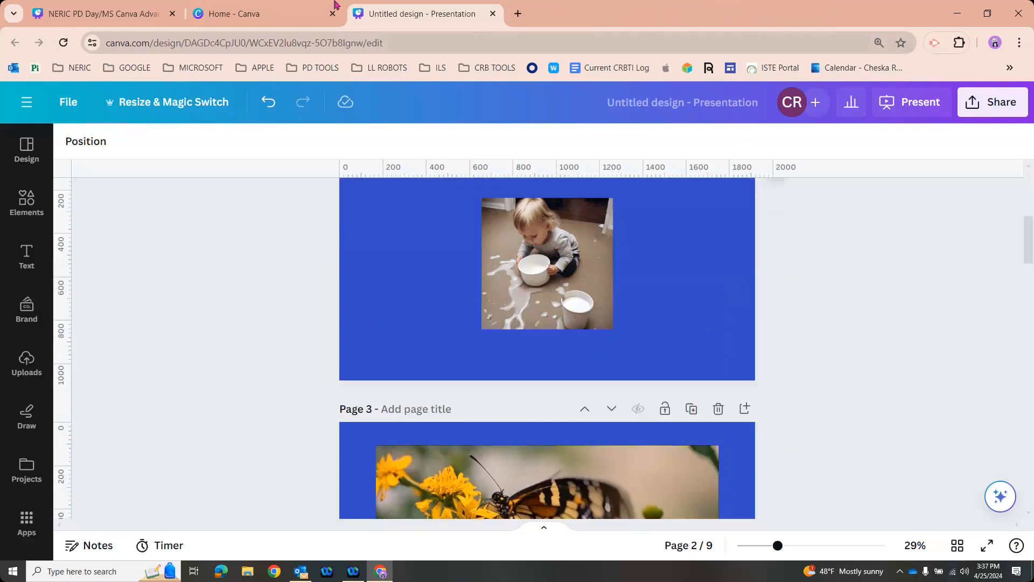
- Go to the Canva home page, open the templates and expand the Education category
left_click(274, 15)
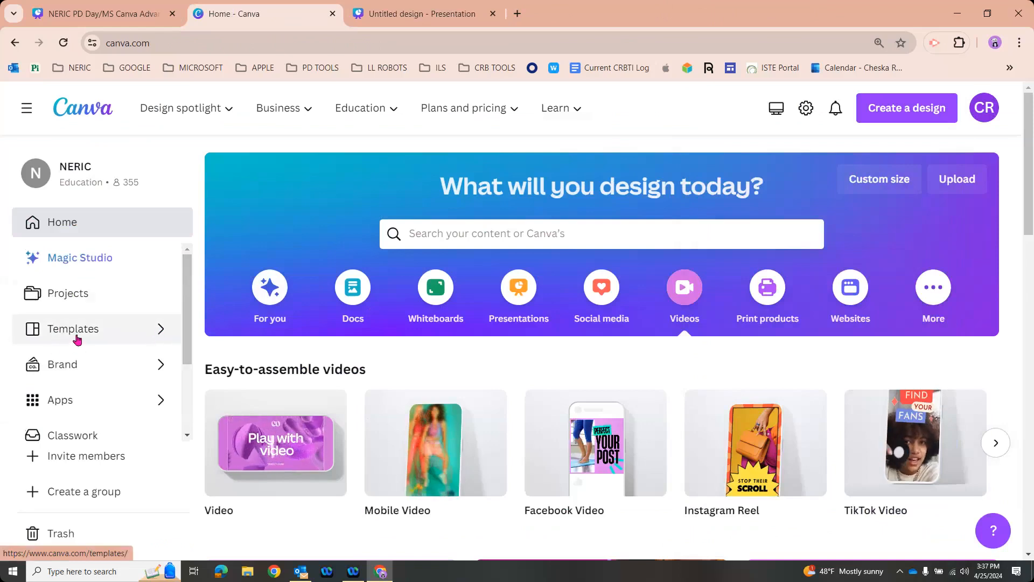
left_click(137, 337)
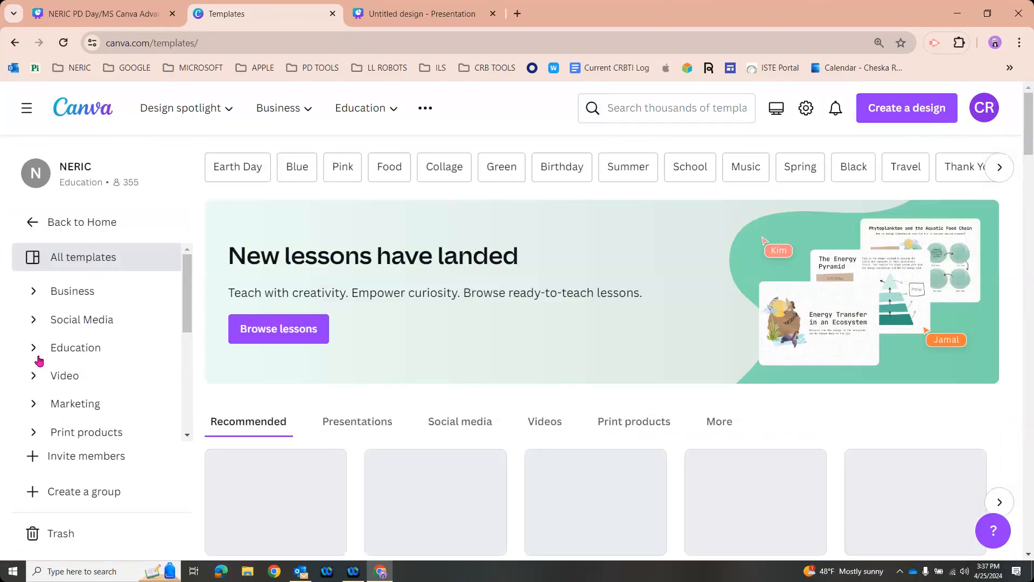
left_click(103, 347)
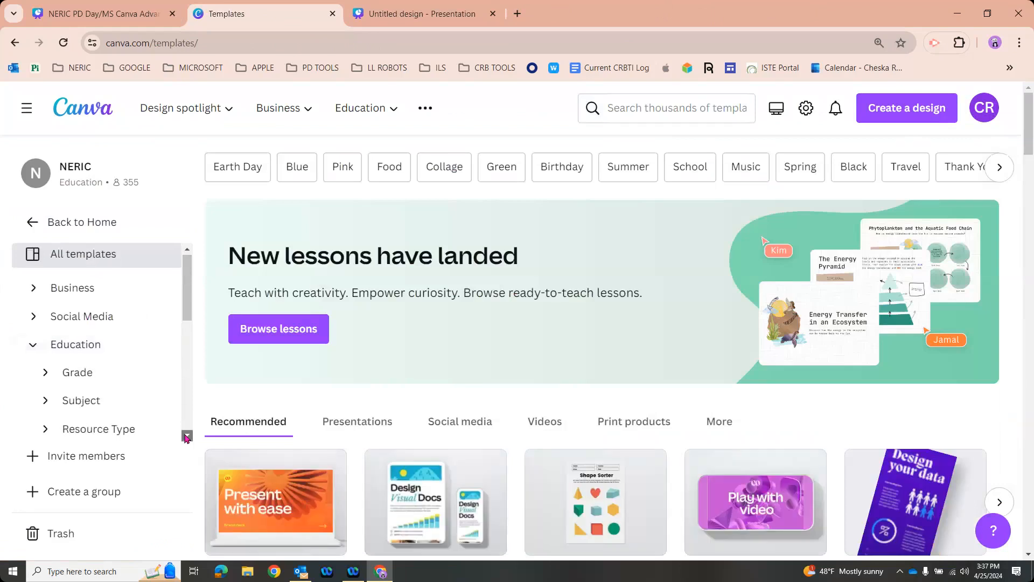
- Examine the templates page, including the ready-to-teach lessons, grade levels, Future skills and the suggested templates
scroll(185, 436, "down", 1)
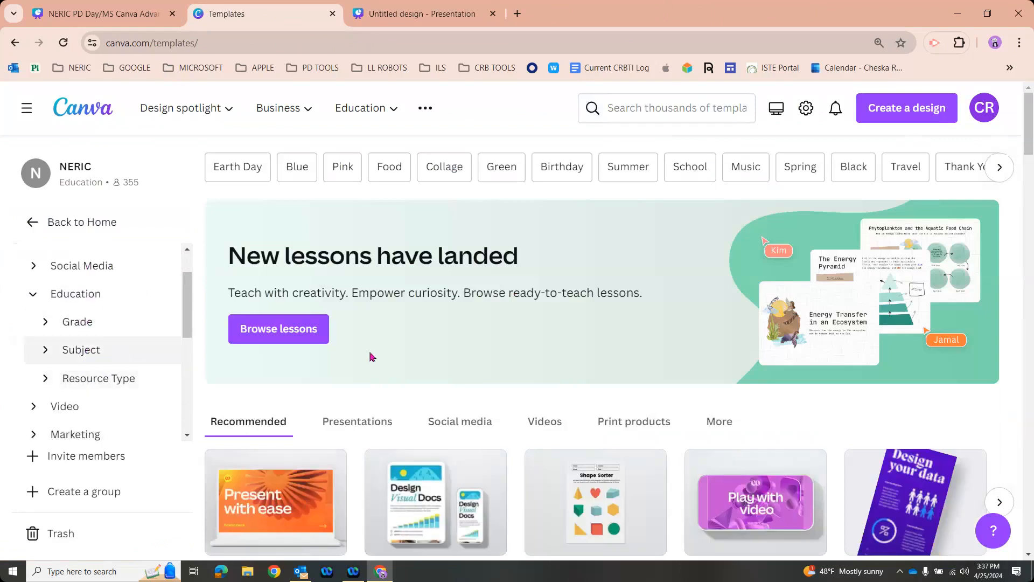
scroll(453, 345, "down", 3)
scroll(451, 345, "down", 6)
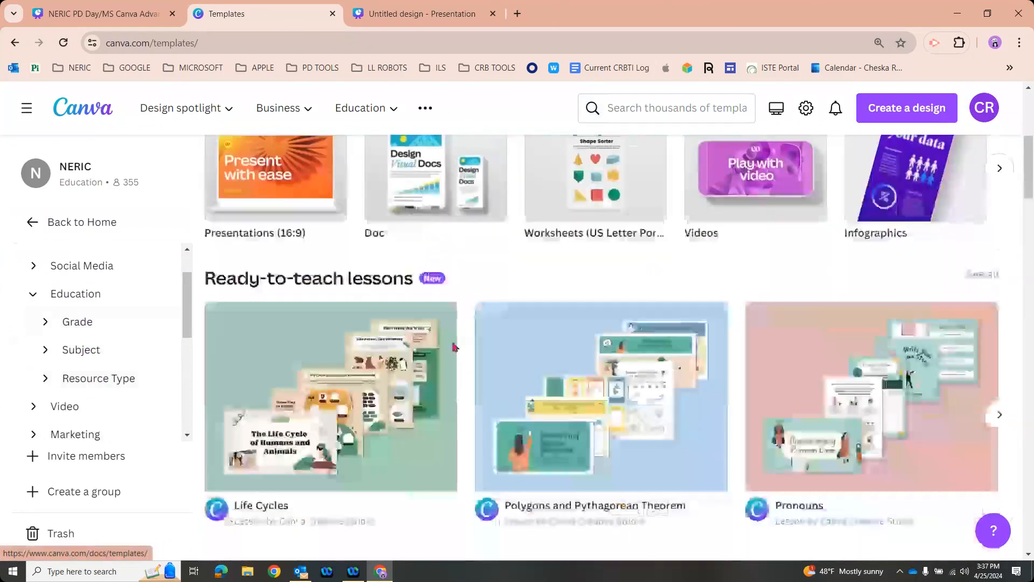
scroll(451, 374, "down", 3)
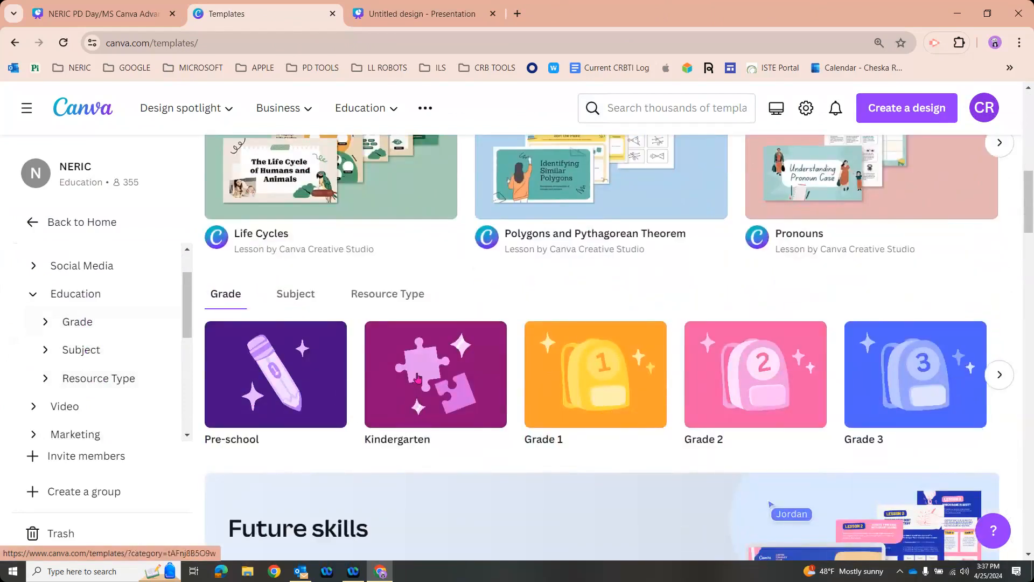
scroll(393, 393, "down", 3)
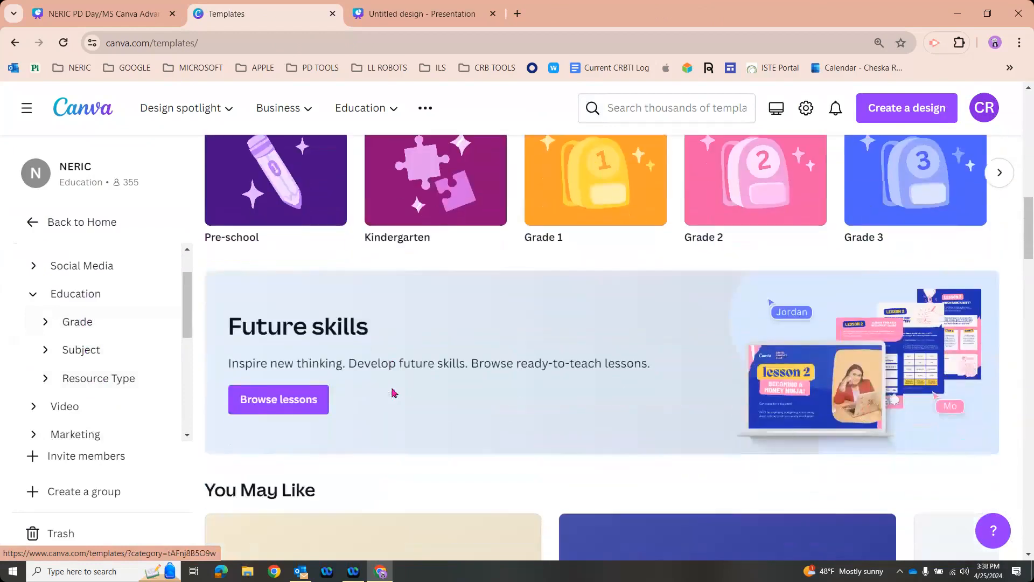
scroll(394, 393, "down", 2)
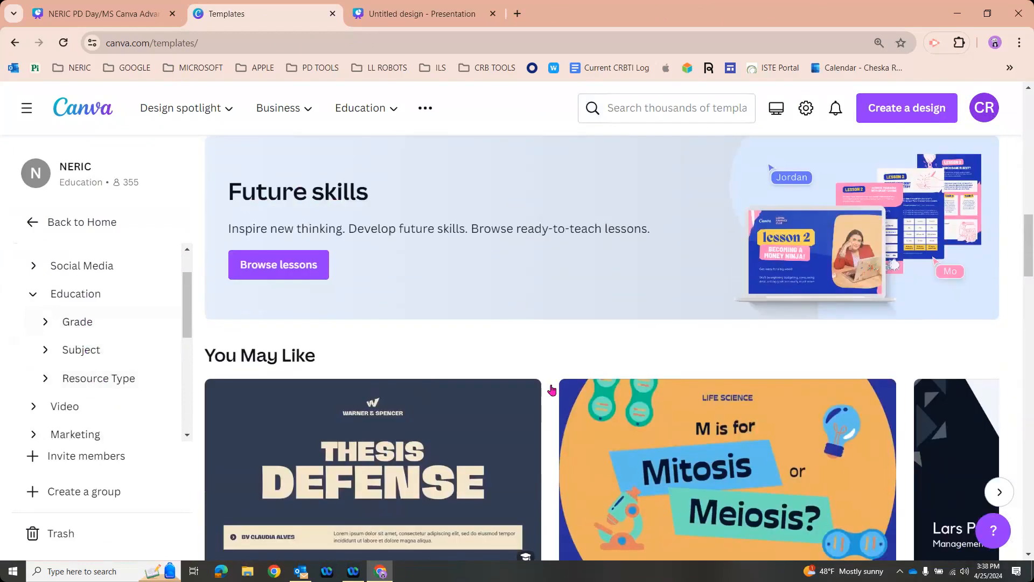
scroll(822, 413, "down", 2)
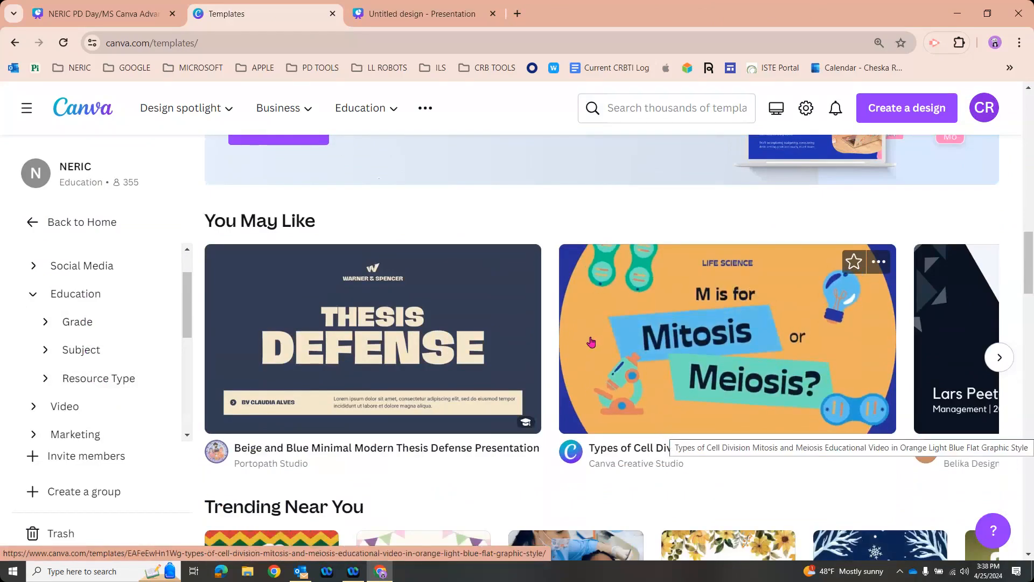
scroll(589, 340, "up", 2)
scroll(584, 346, "up", 1)
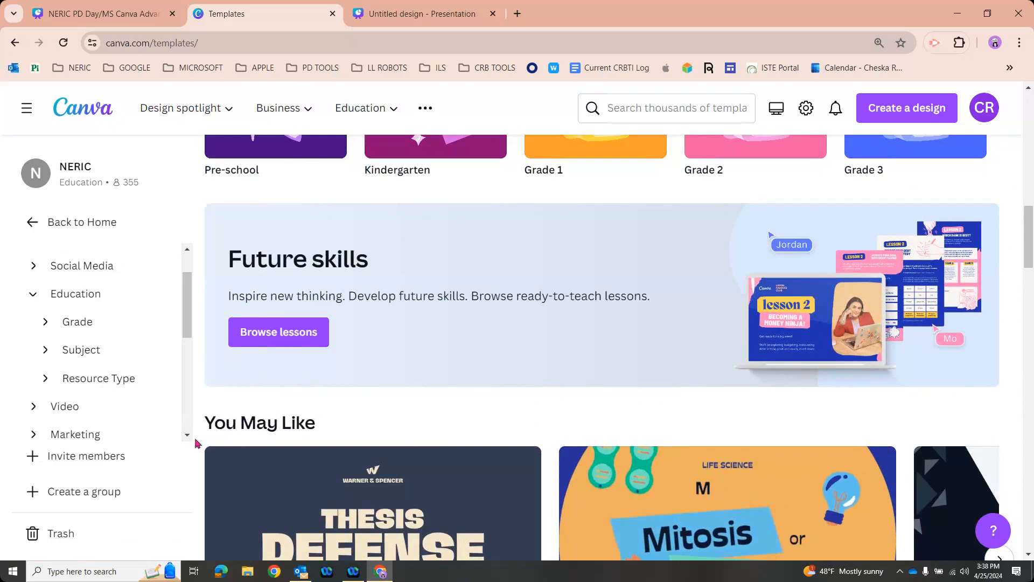
- Expand Resource Type under the Education templates and look through its kinds of resources
left_click(45, 384)
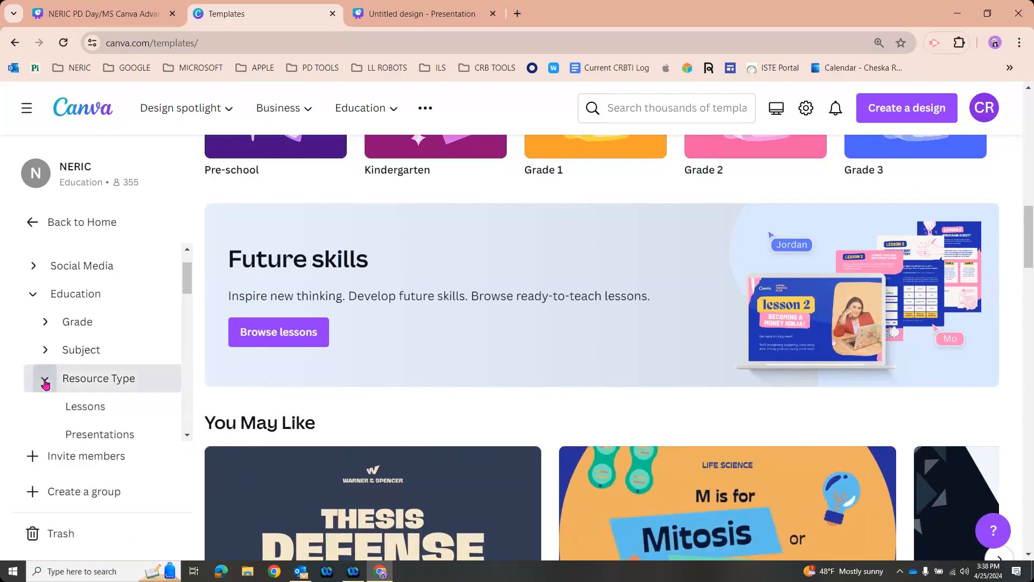
left_click_drag(186, 270, 186, 298)
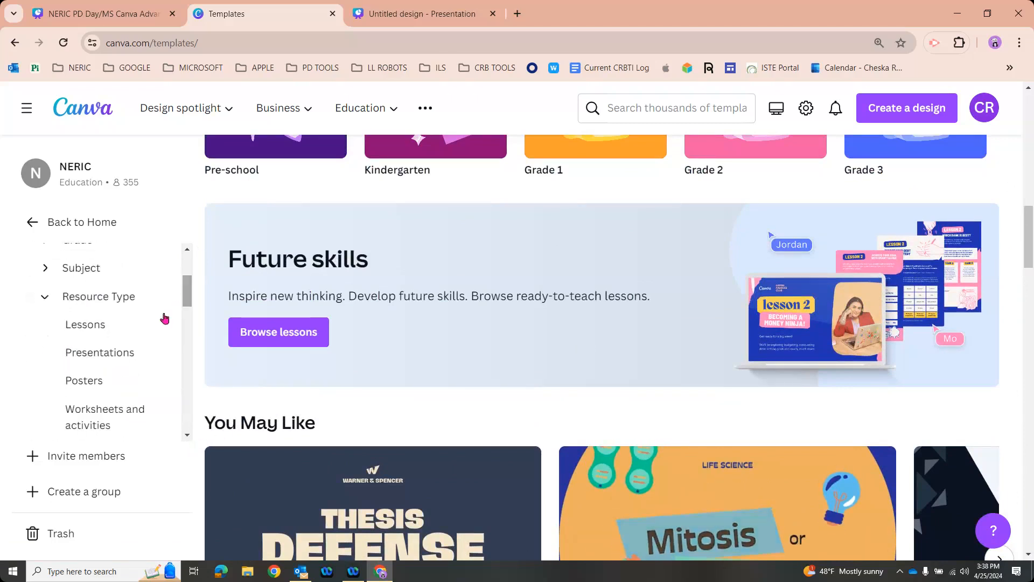
scroll(155, 331, "down", 1)
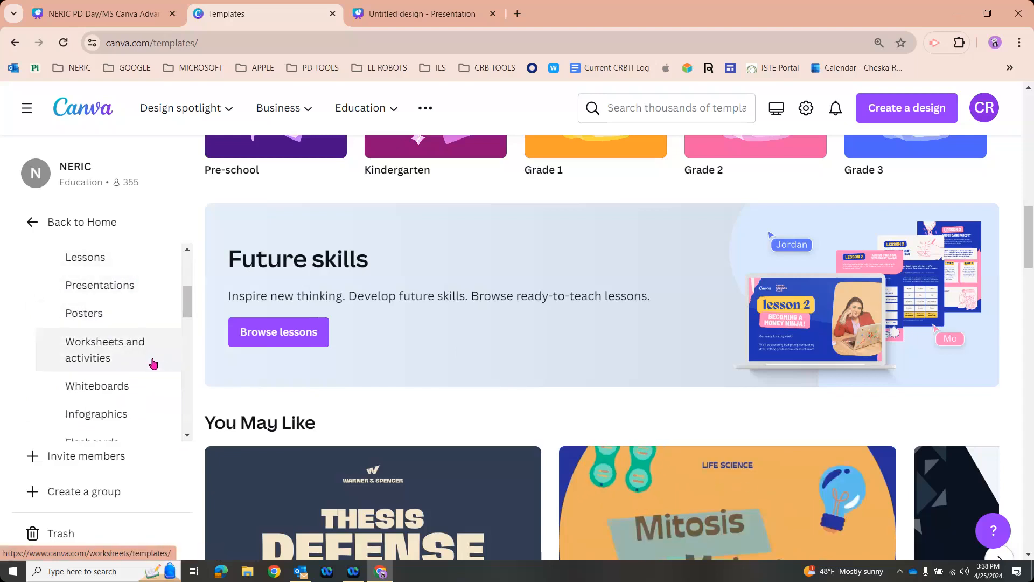
- Open the Videos templates from the resource types of the Education category
scroll(153, 361, "down", 1)
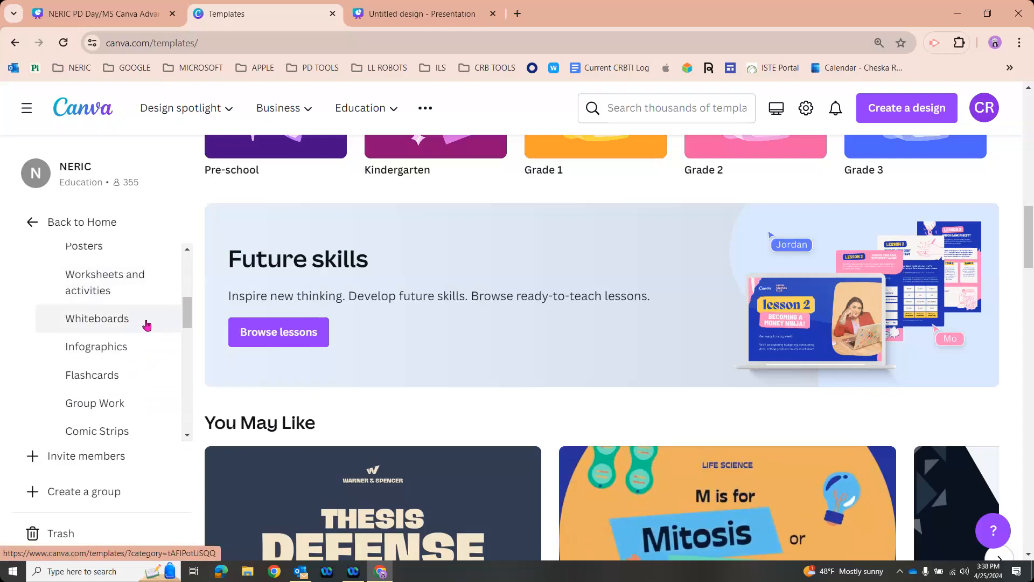
scroll(145, 325, "down", 1)
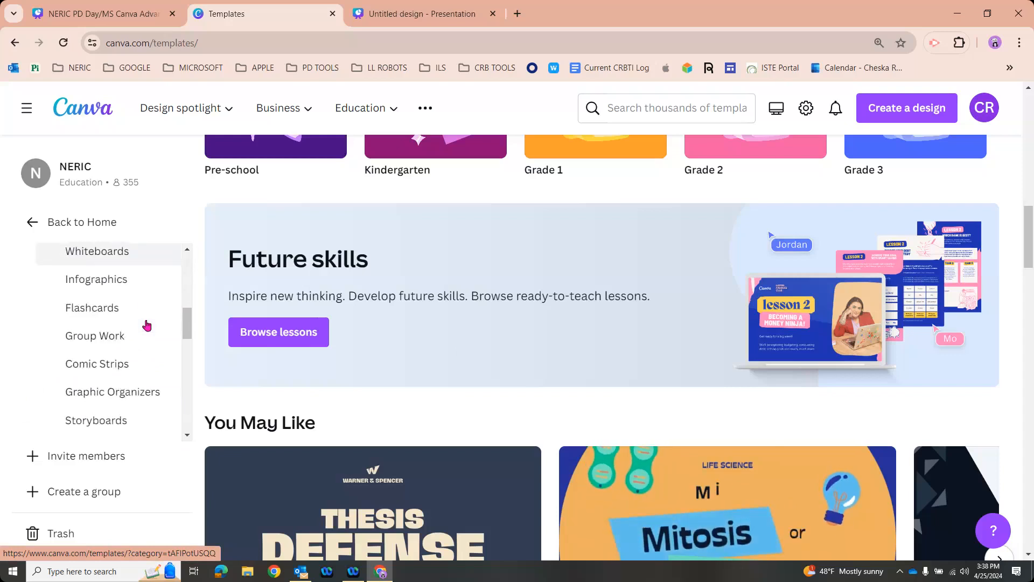
scroll(138, 380, "down", 1)
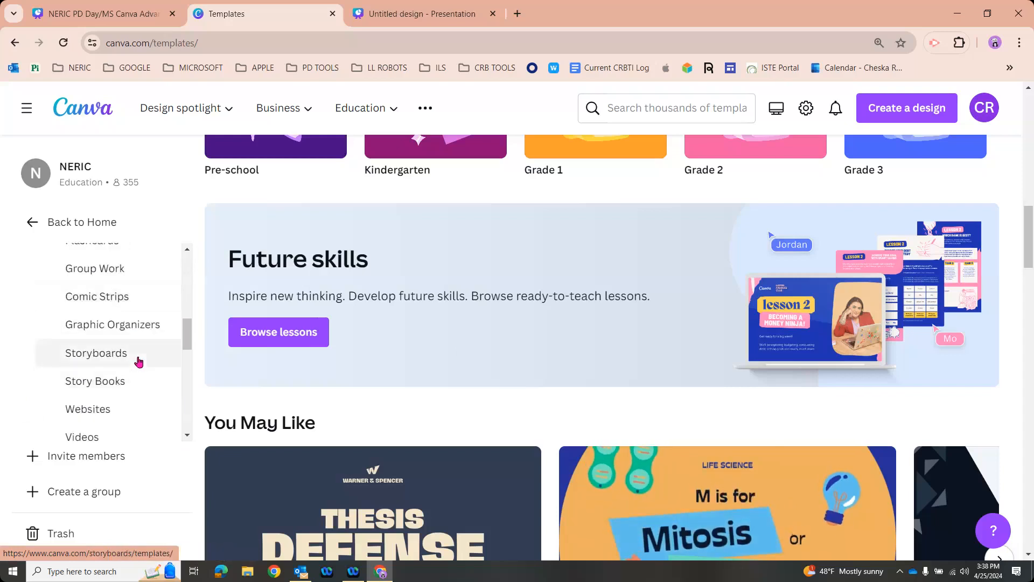
scroll(119, 419, "down", 1)
left_click(96, 370)
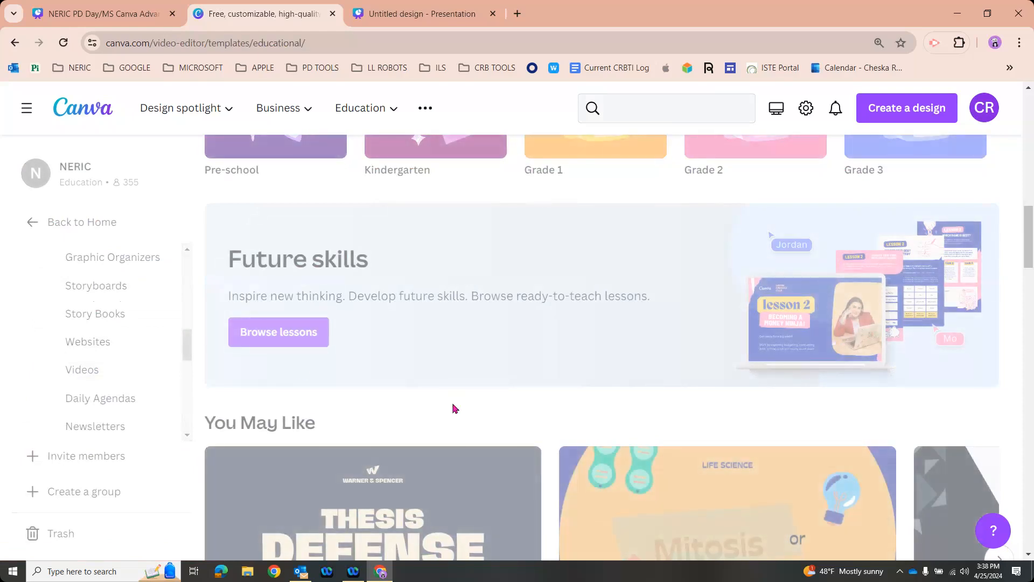
- Star the Blue and Black Gradient Abstract YouTube Intro Video template among the educational videos and open it for customizing
scroll(673, 285, "down", 4)
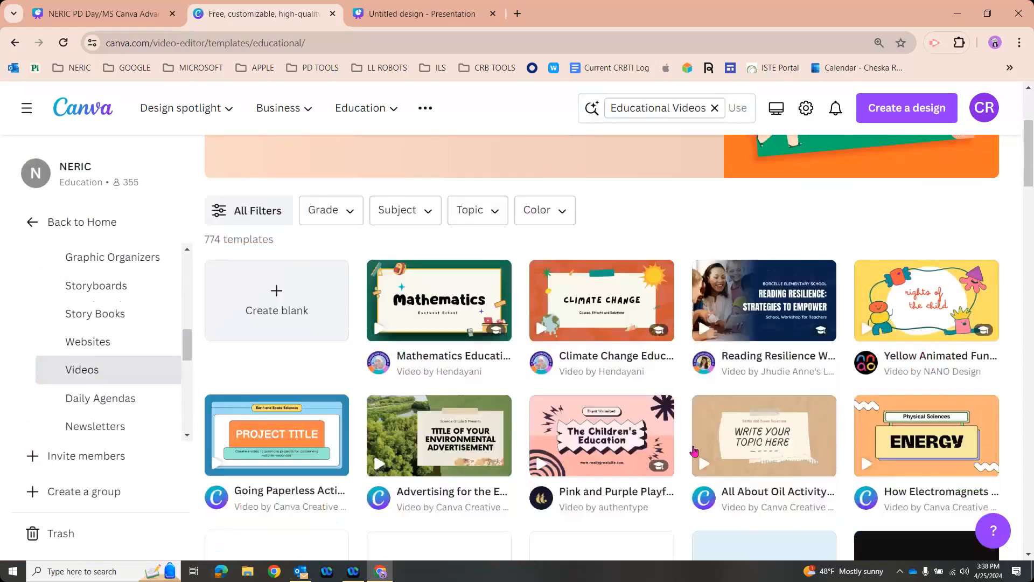
scroll(596, 393, "down", 5)
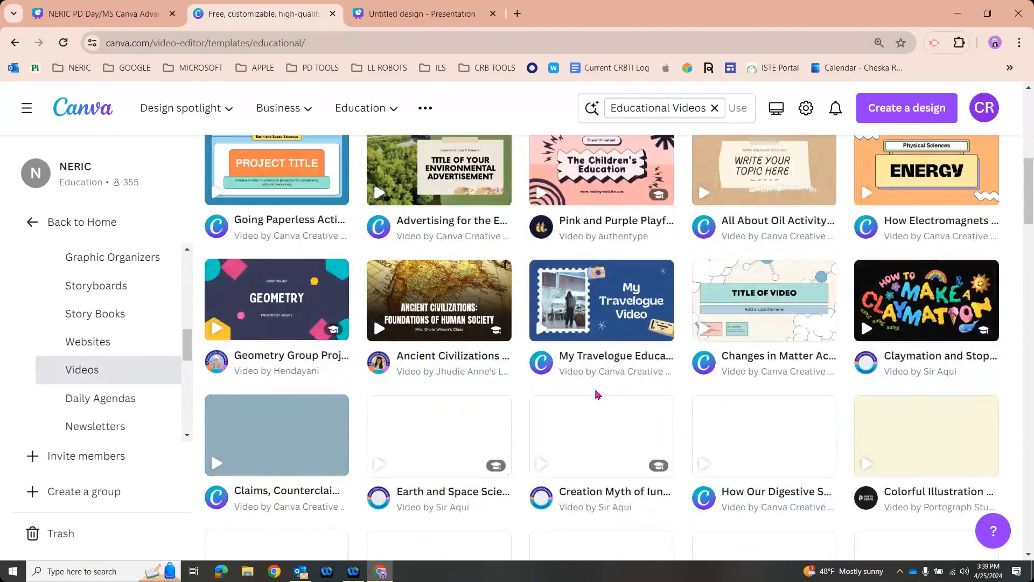
scroll(596, 393, "down", 2)
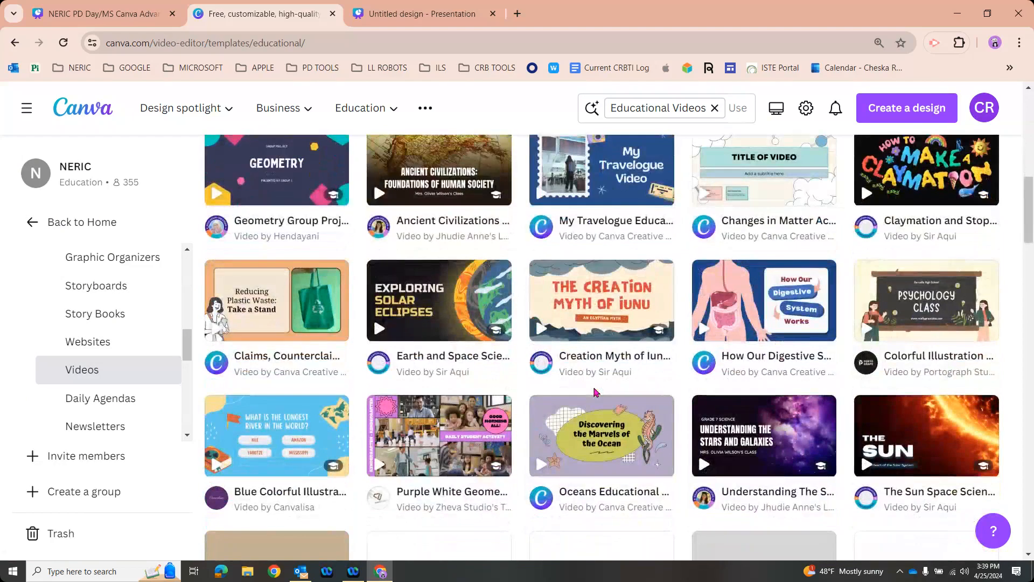
scroll(596, 394, "down", 4)
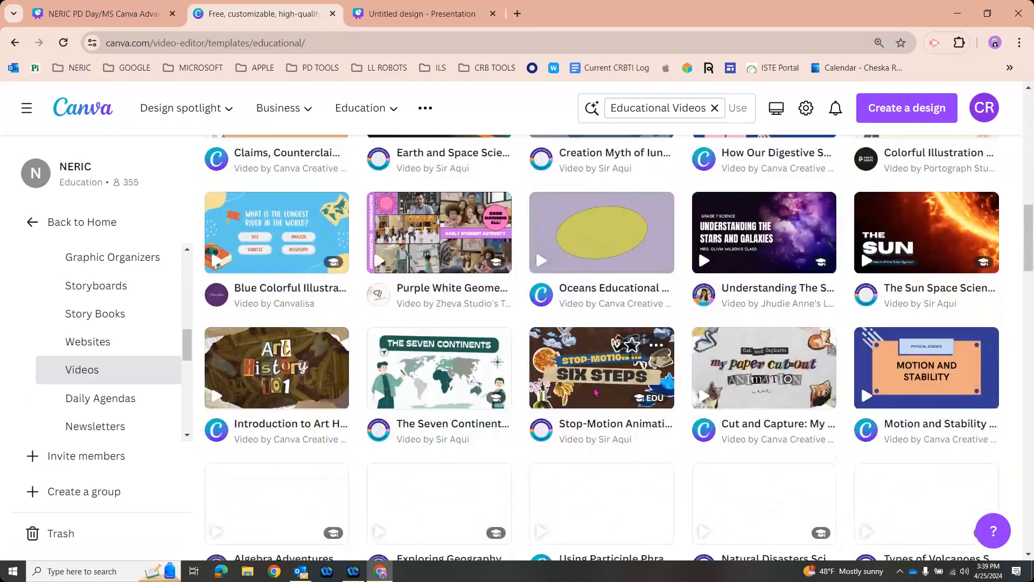
scroll(596, 392, "down", 4)
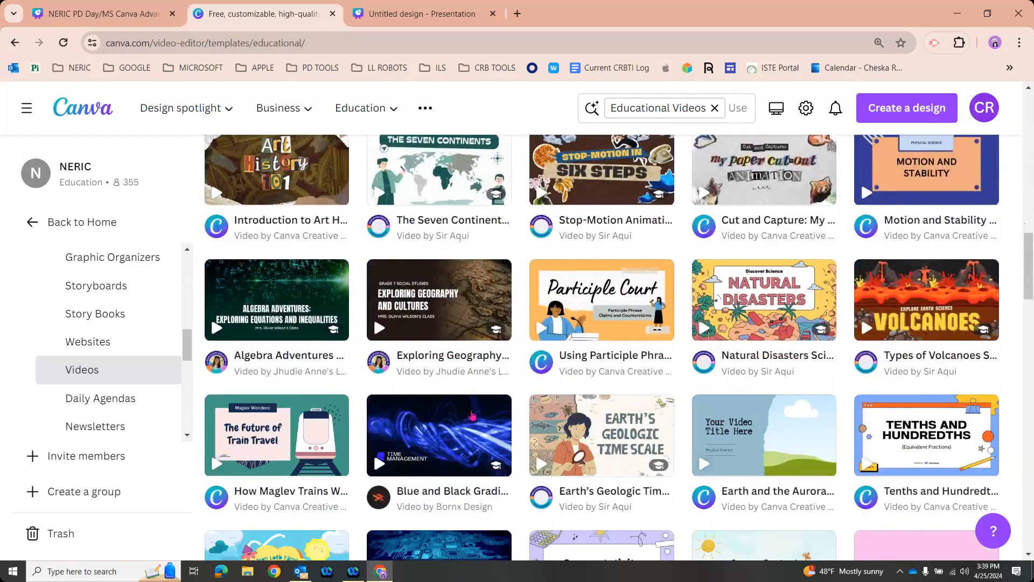
mouse_move(470, 426)
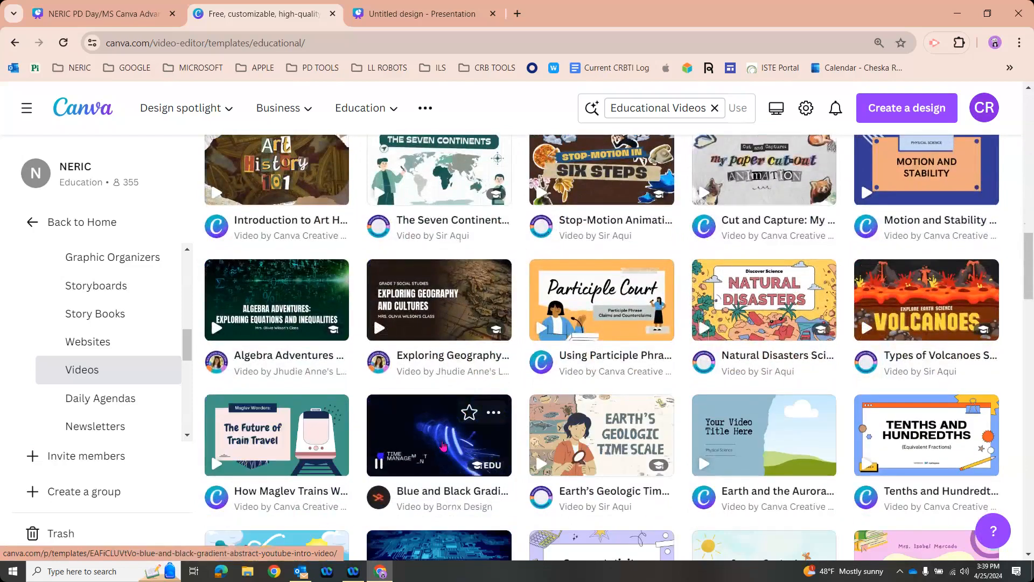
left_click(443, 445)
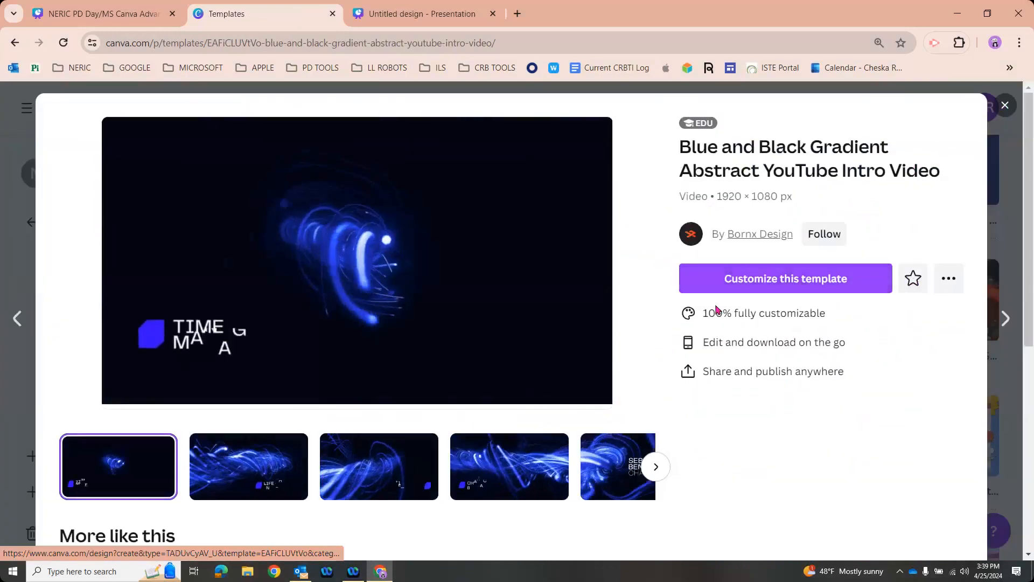
left_click(909, 289)
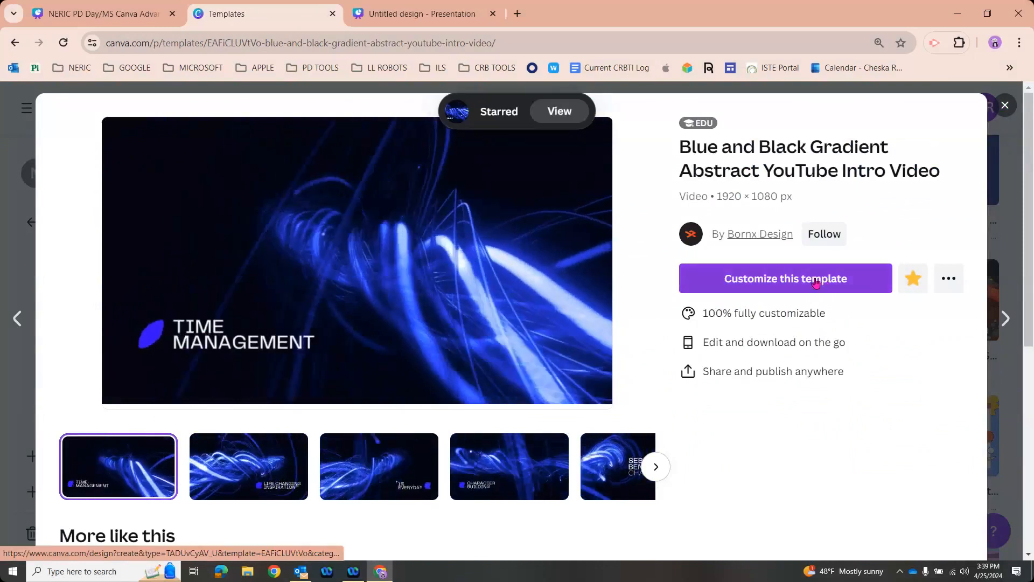
left_click(816, 283)
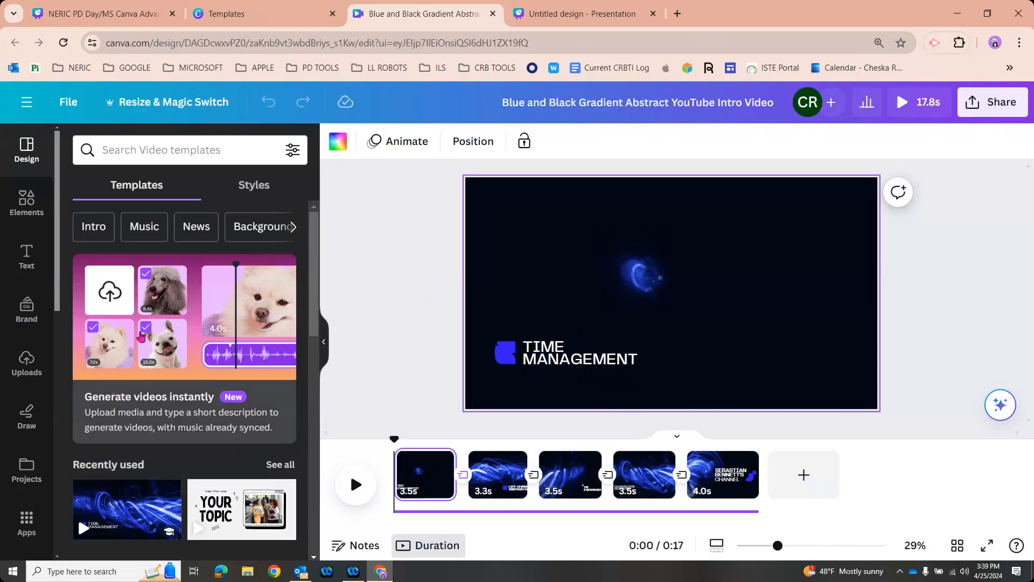
- Start generating an instant video with Magic Design and find the classroom photos among the available media
left_click(143, 335)
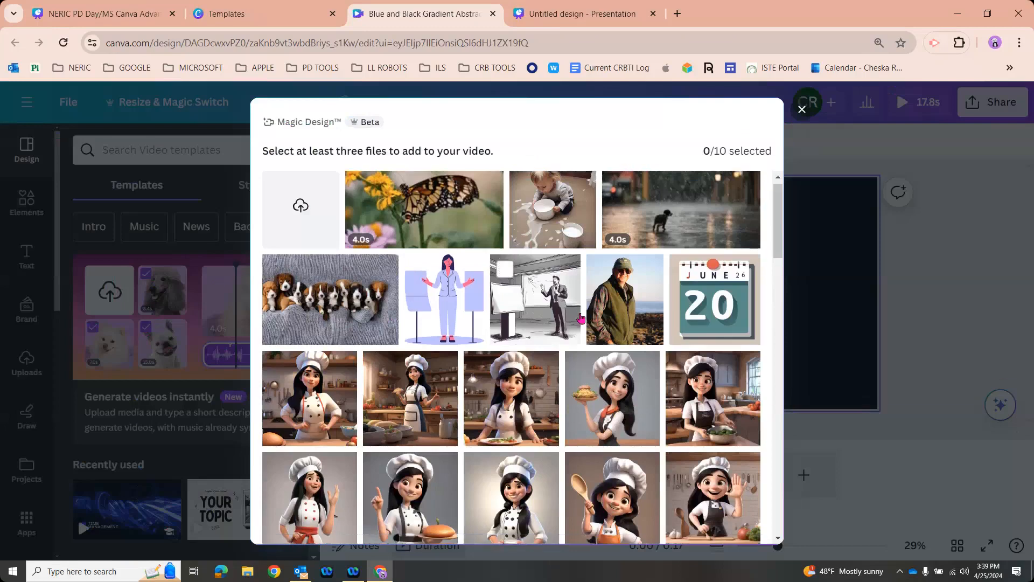
scroll(579, 320, "down", 10)
scroll(580, 322, "down", 6)
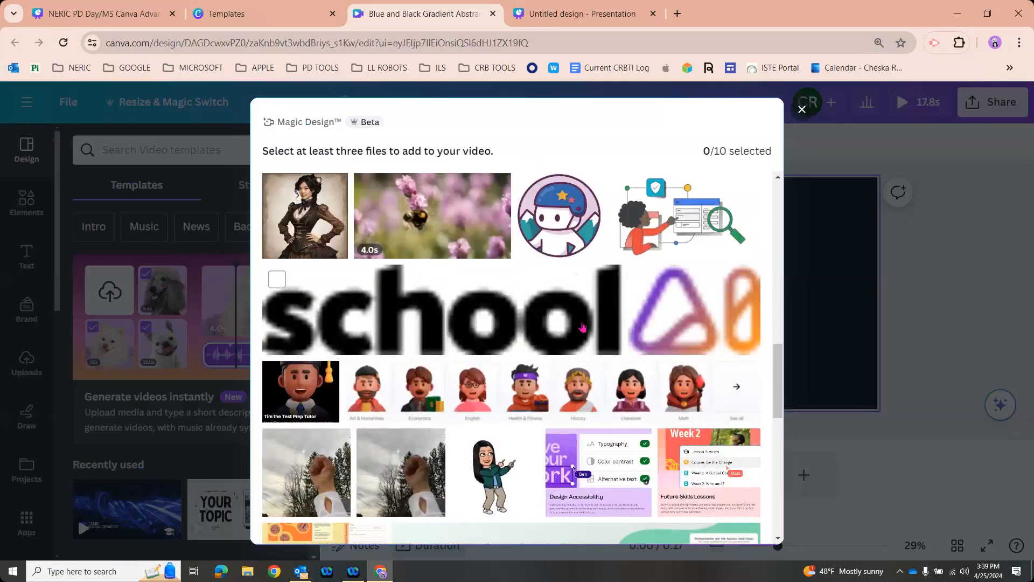
scroll(582, 327, "down", 8)
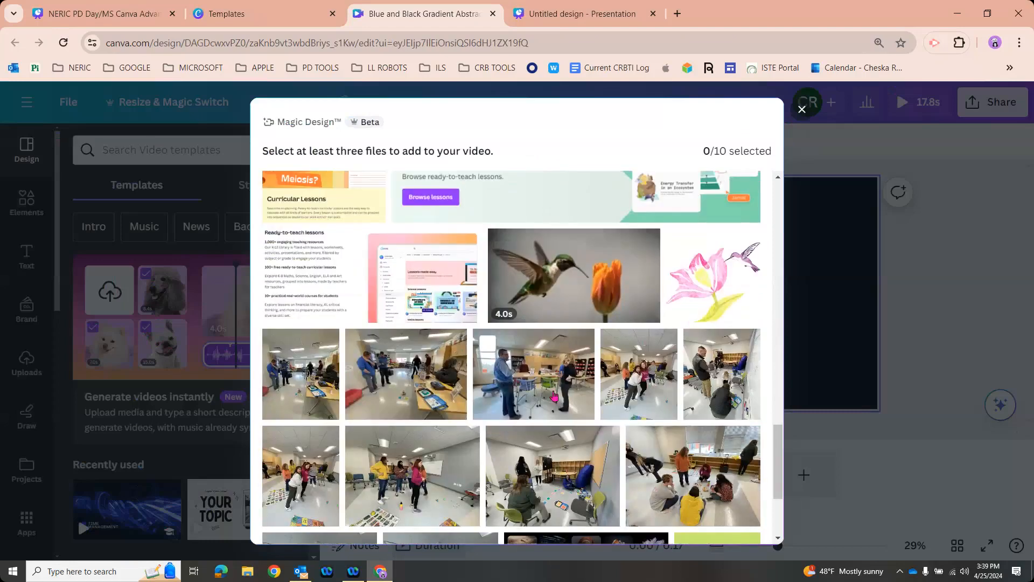
scroll(523, 423, "down", 2)
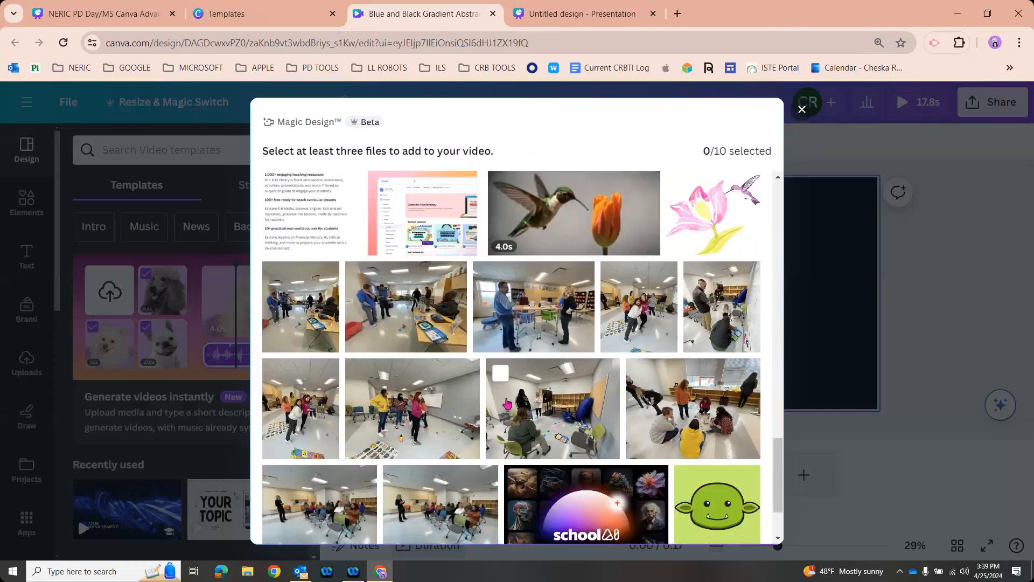
scroll(506, 403, "down", 2)
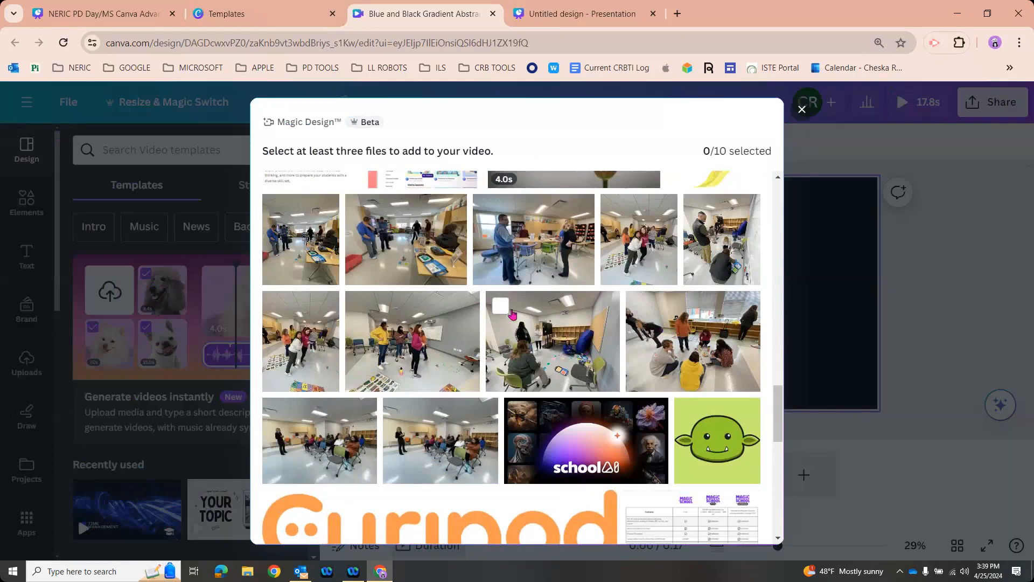
- Select eight classroom photos for the video, leaving out the second one in the upper row
left_click(500, 305)
left_click(487, 209)
left_click(615, 209)
left_click(701, 212)
left_click(641, 306)
left_click(361, 308)
left_click(276, 306)
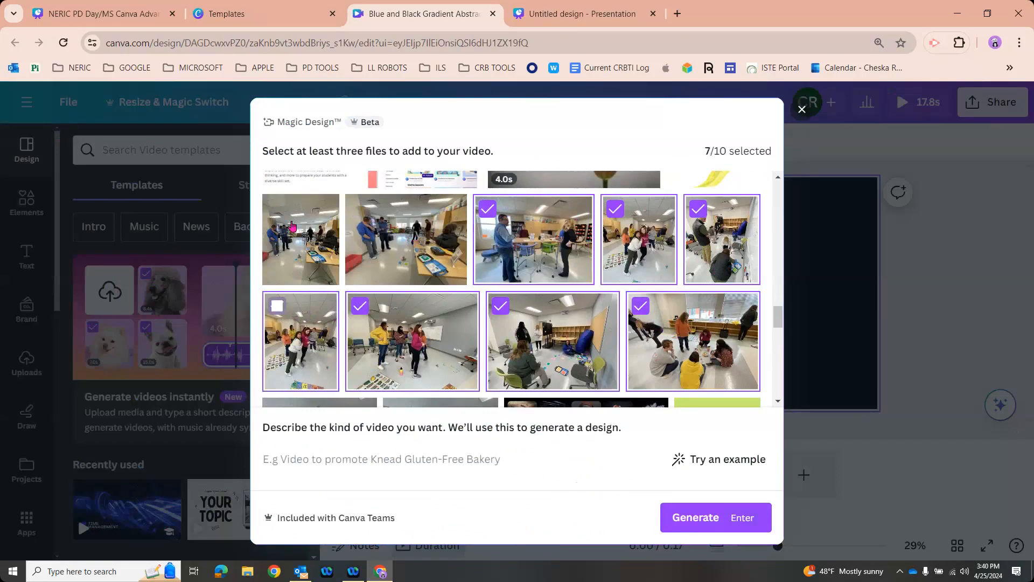
left_click(276, 208)
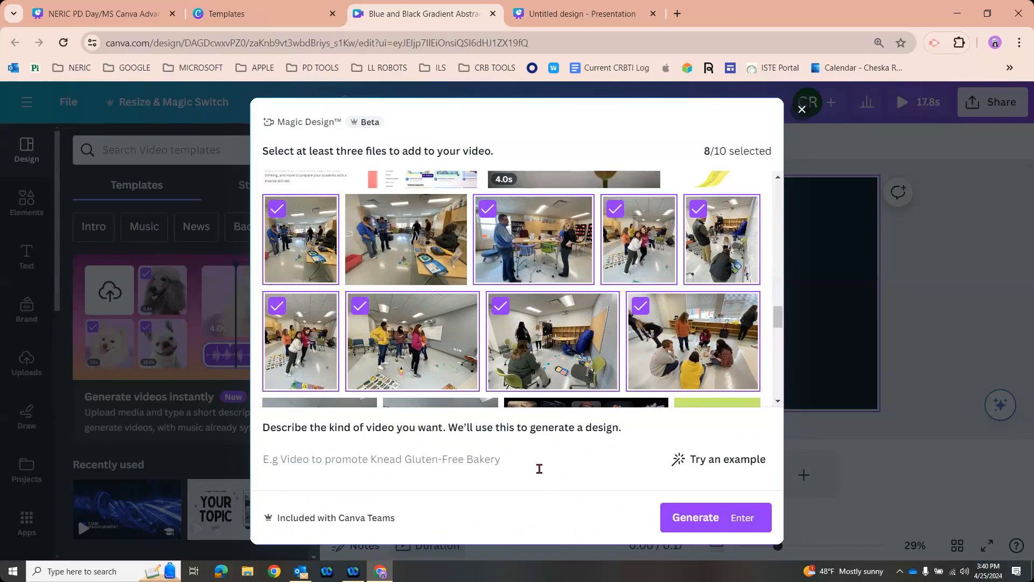
- Describe the video as "A fun playful Robotics school event" and generate it
type("A fun p")
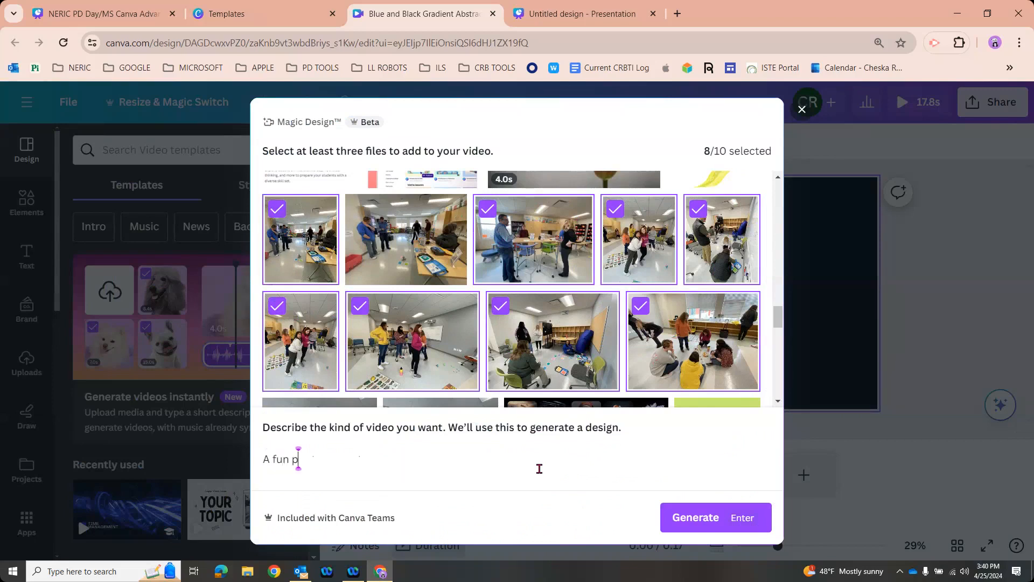
type("layful Roboti")
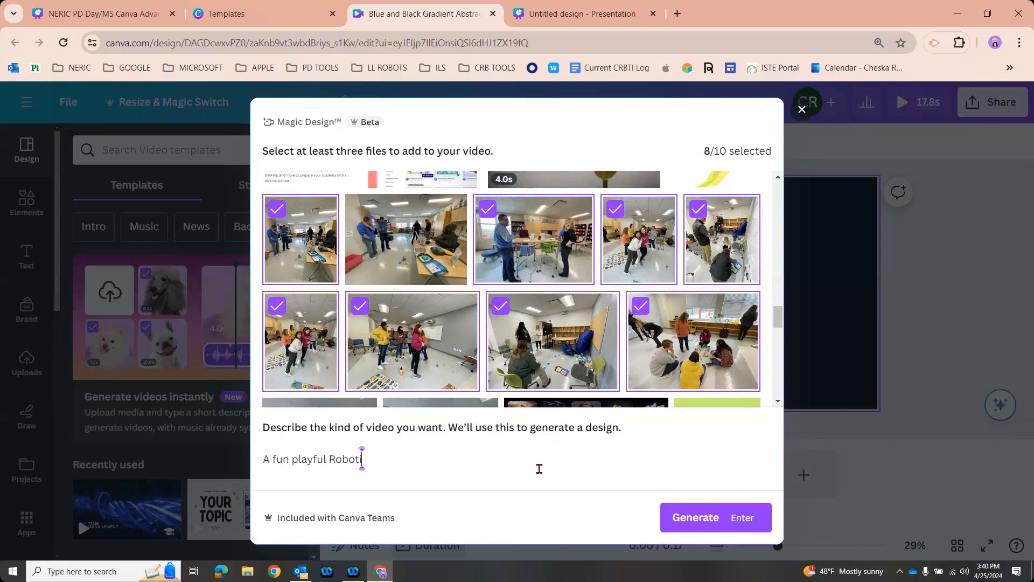
type("cs school event")
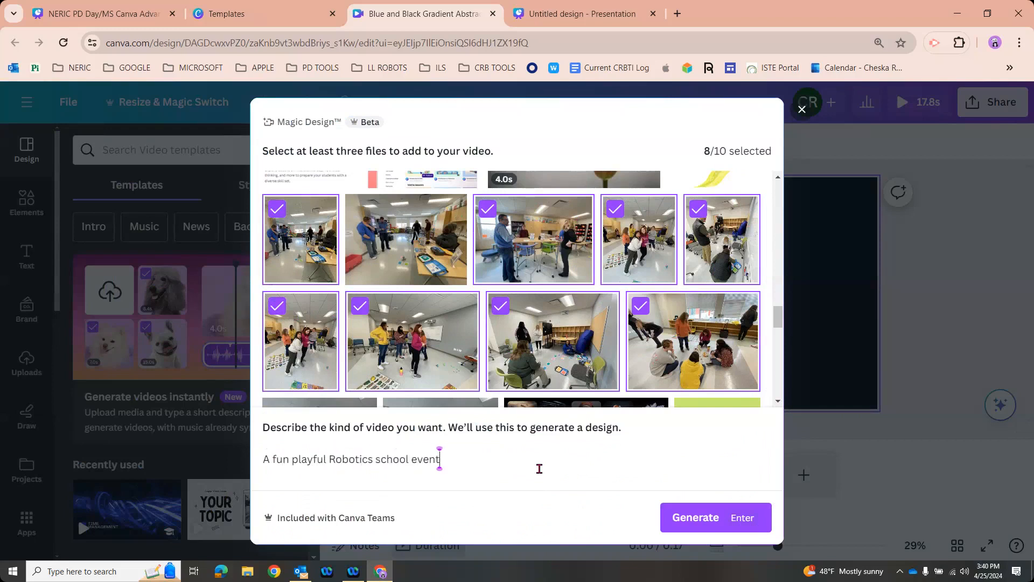
left_click(685, 517)
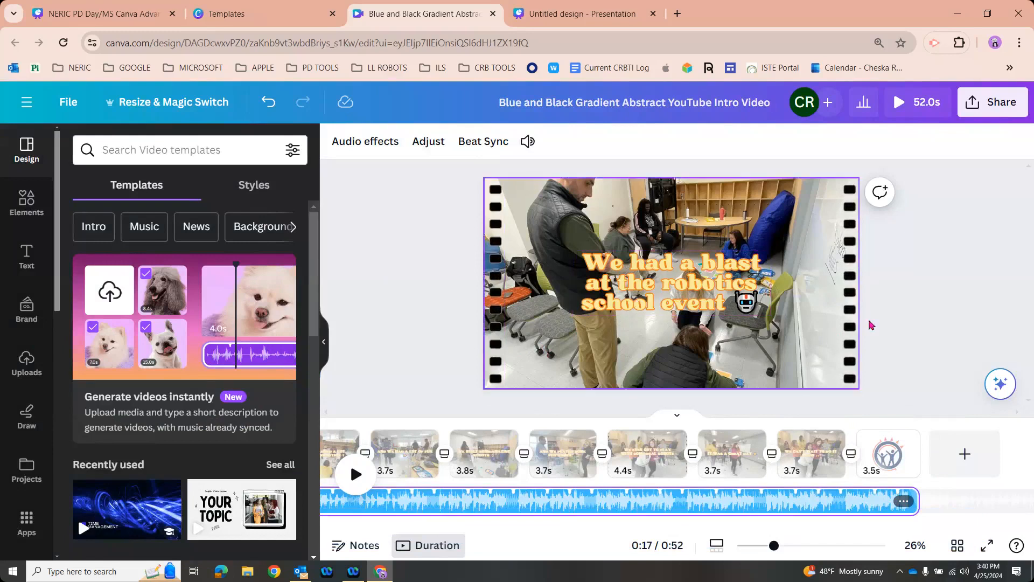
- Watch the generated robotics event video in an enlarged preview and return to the editor
left_click(933, 357)
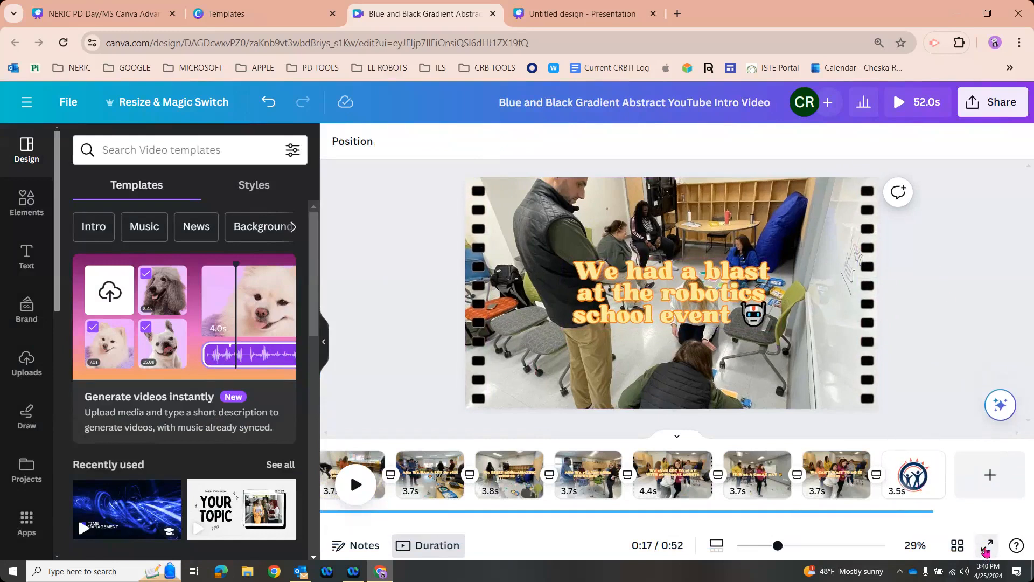
left_click(986, 555)
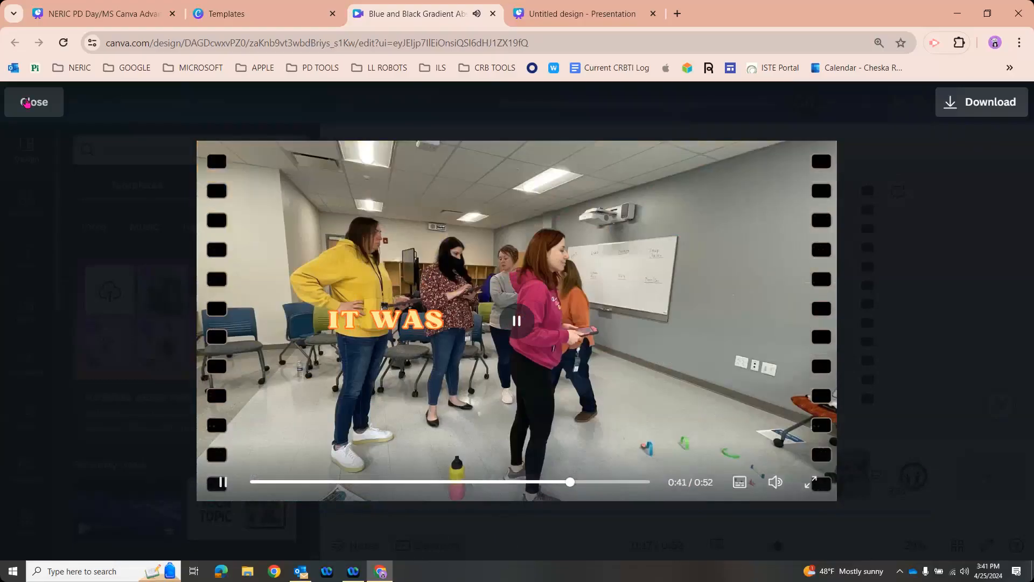
left_click(24, 107)
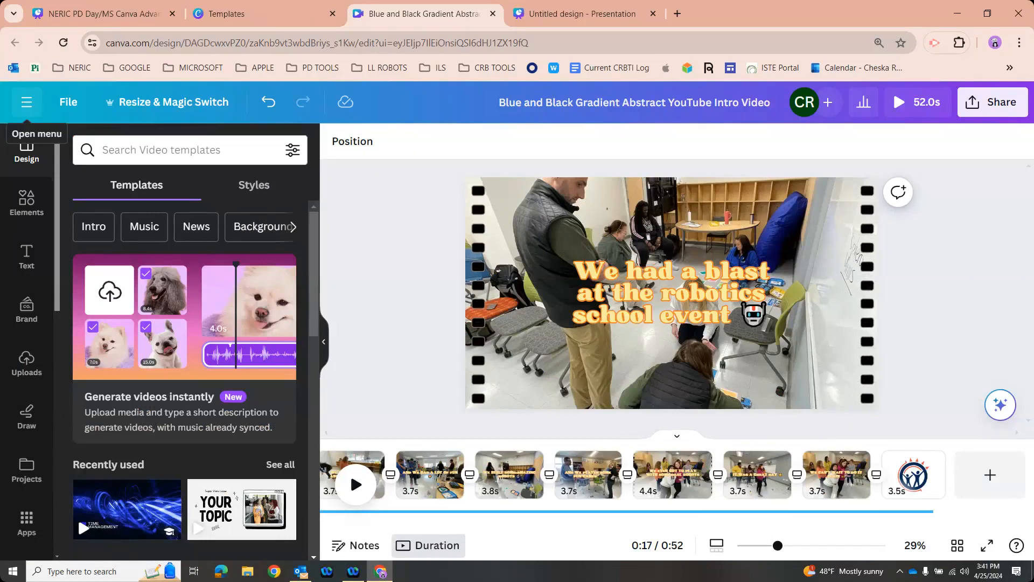
- Select the video's caption text, look at the design's sharing options and close them
left_click(606, 304)
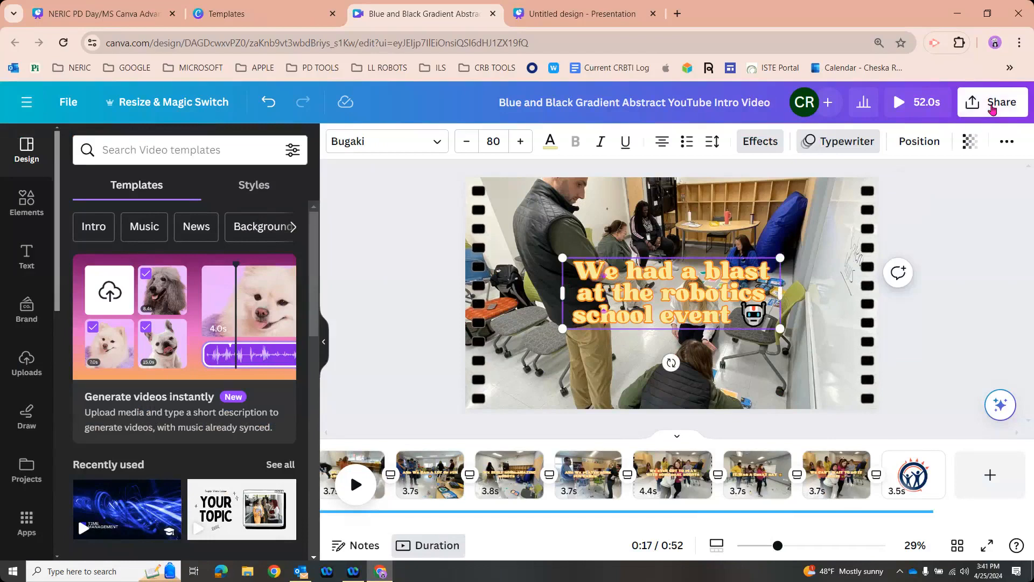
left_click(992, 109)
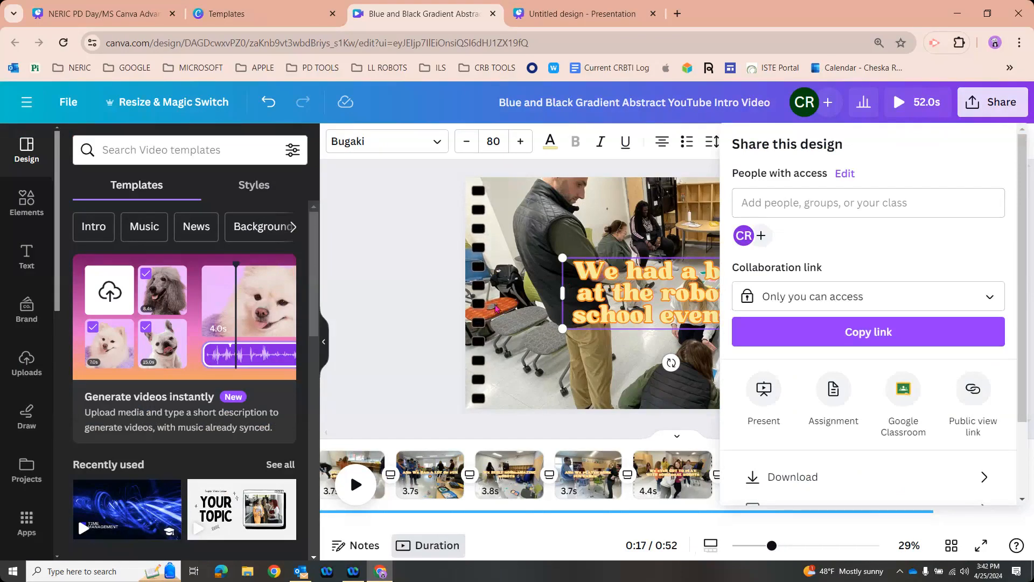
left_click(423, 288)
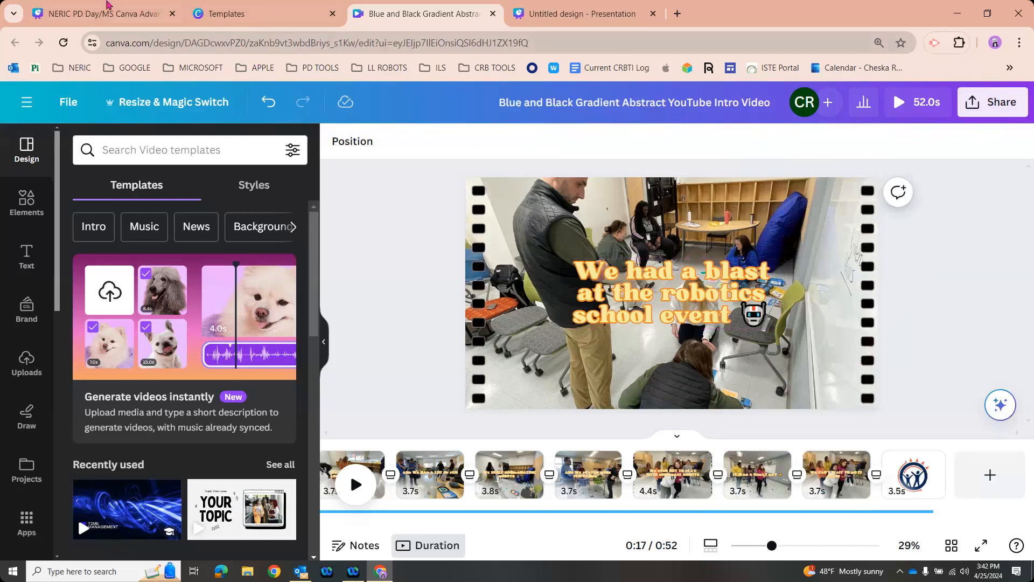
- Return to the NERIC PD Day/MS Canva Advanced presentation and view its Quick Tries page full screen, then exit
left_click(111, 12)
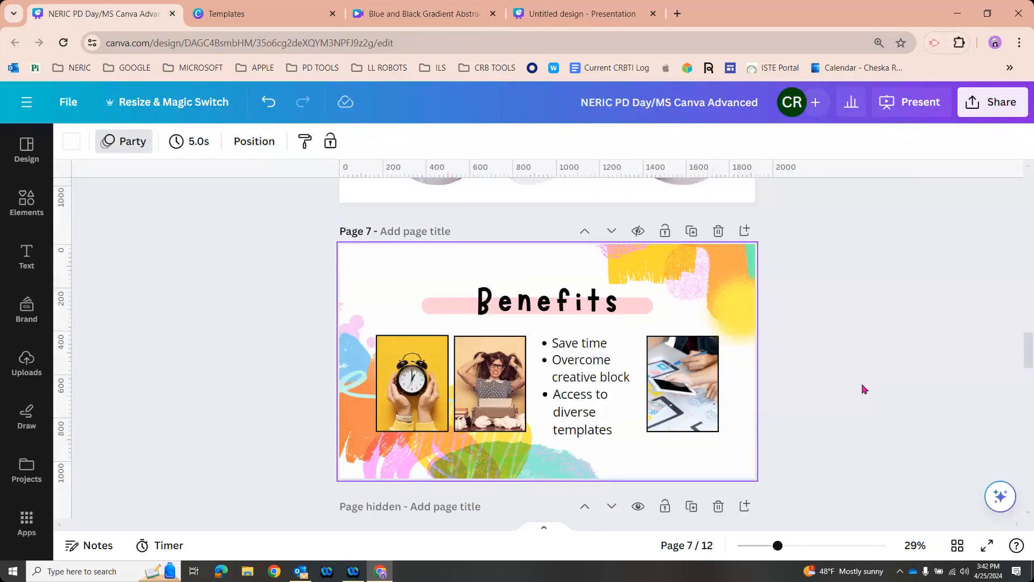
scroll(872, 396, "down", 10)
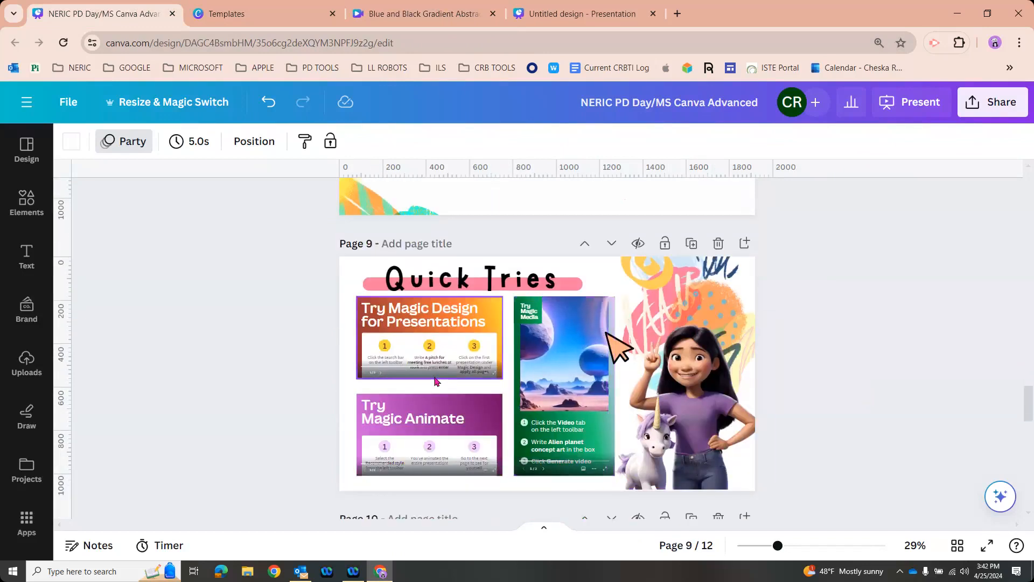
left_click(986, 545)
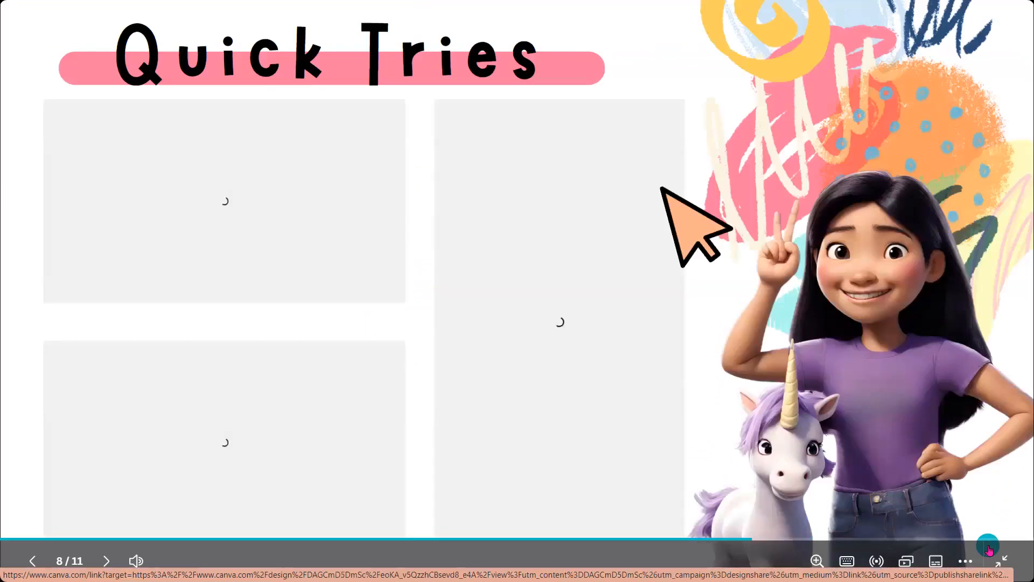
left_click(987, 542)
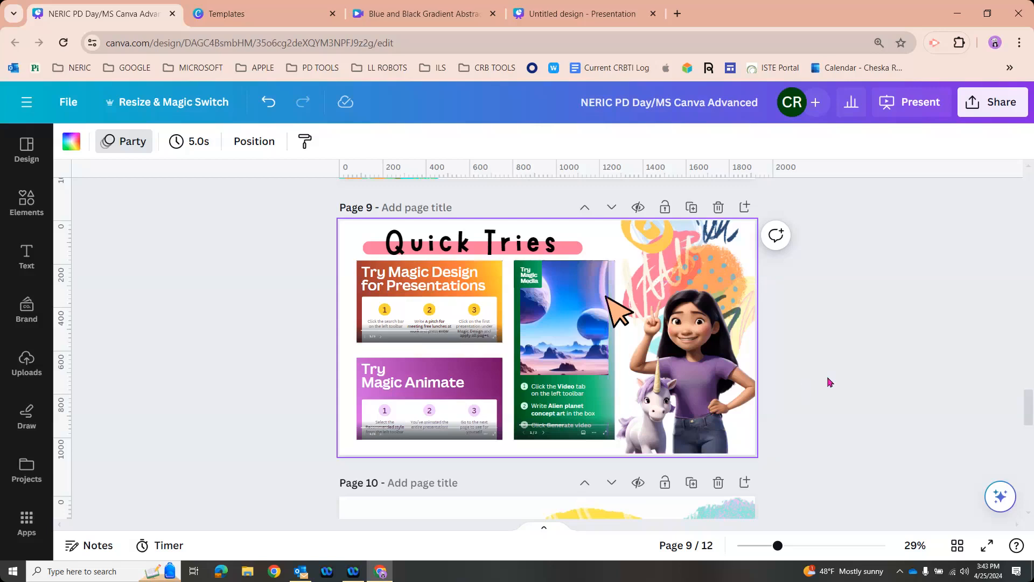
- Examine the Playgrounds page alongside the Elements and Text collections, and go on to the Resources page
scroll(823, 368, "down", 1)
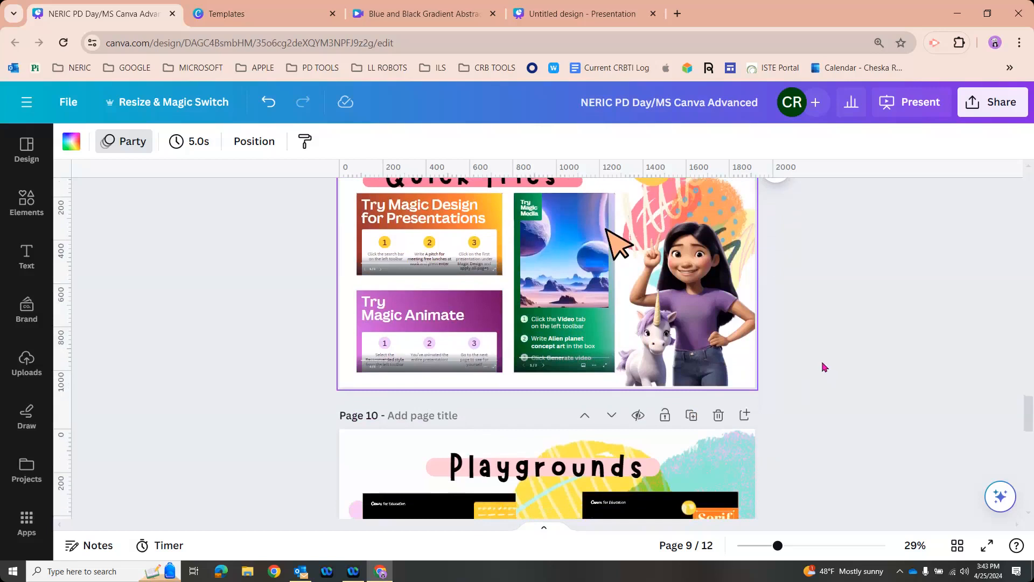
scroll(823, 364, "down", 1)
scroll(823, 365, "down", 2)
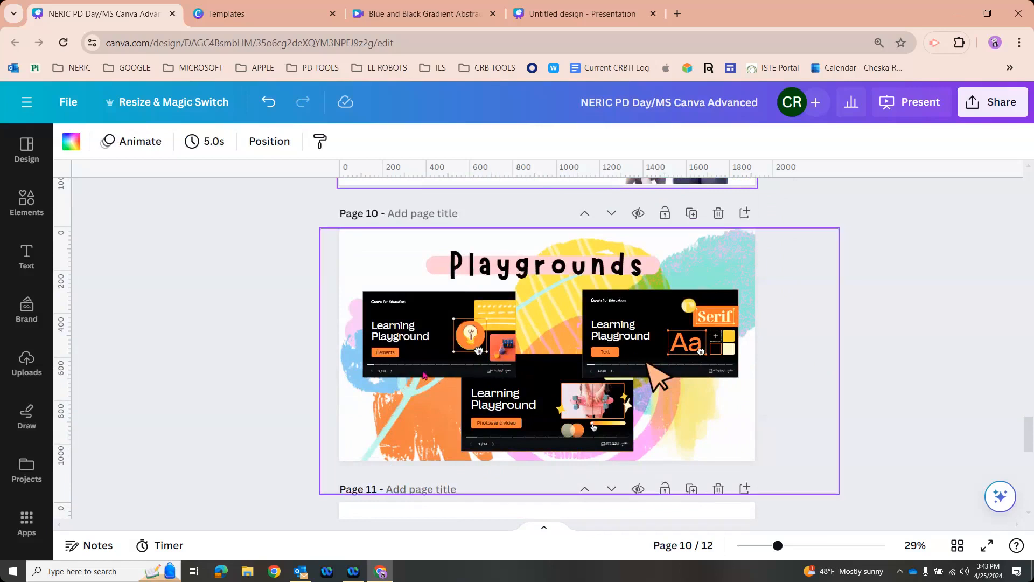
left_click(18, 218)
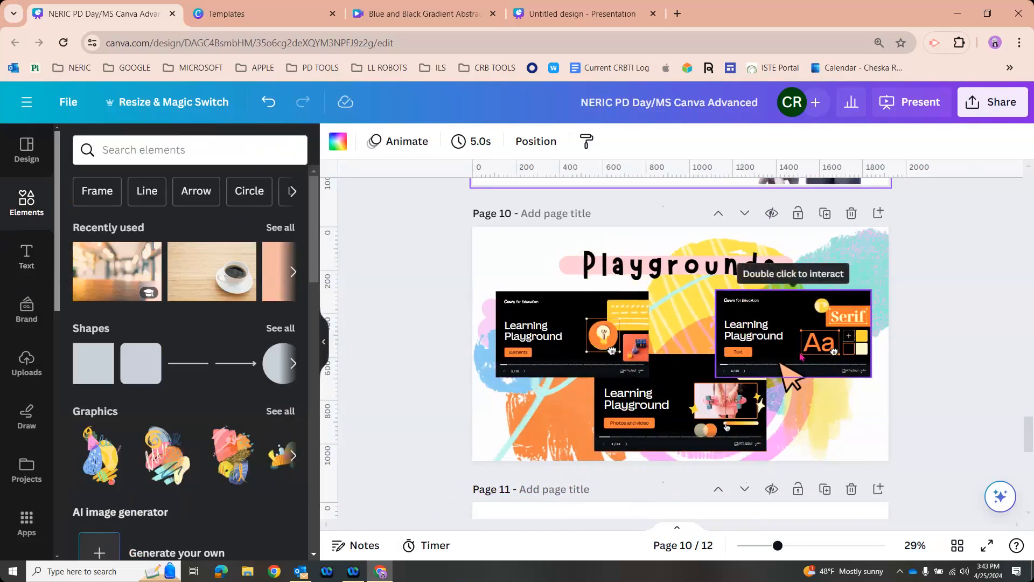
left_click(27, 261)
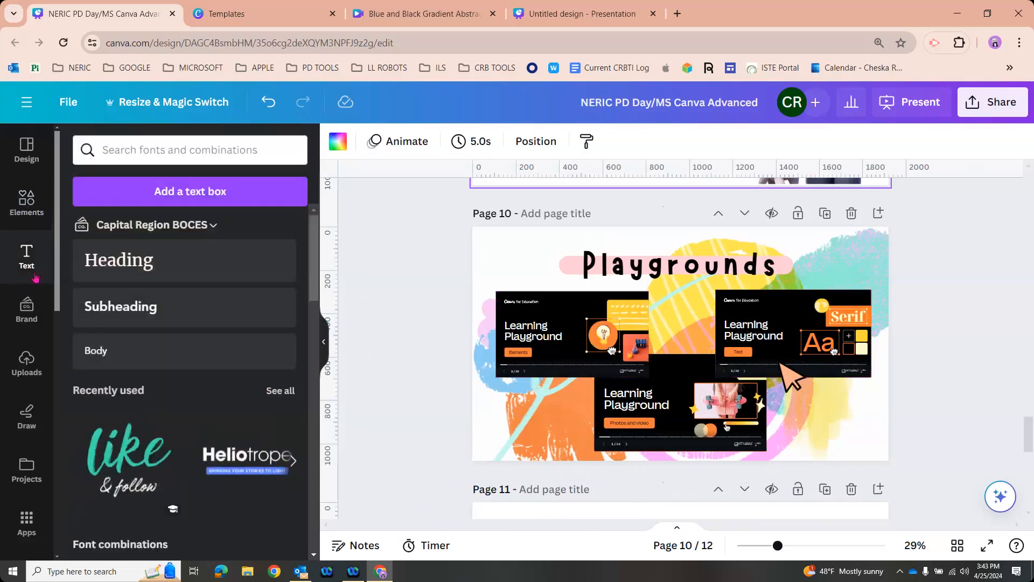
scroll(185, 413, "down", 3)
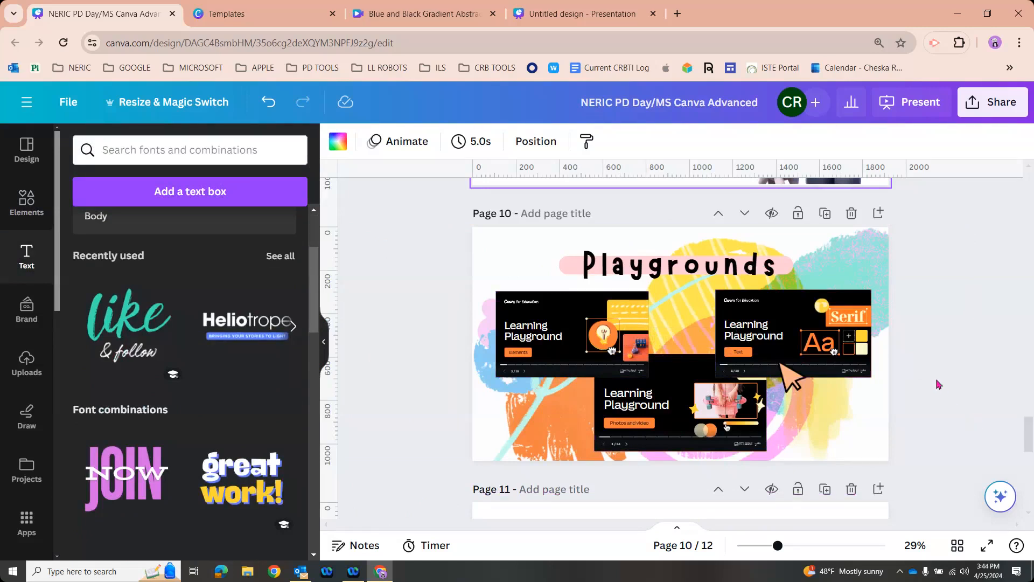
scroll(937, 384, "down", 4)
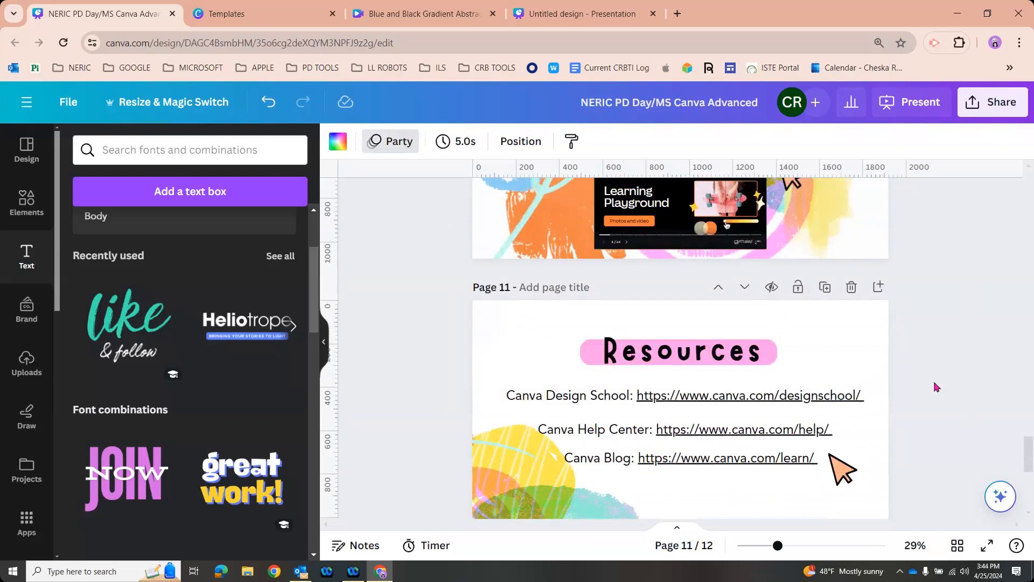